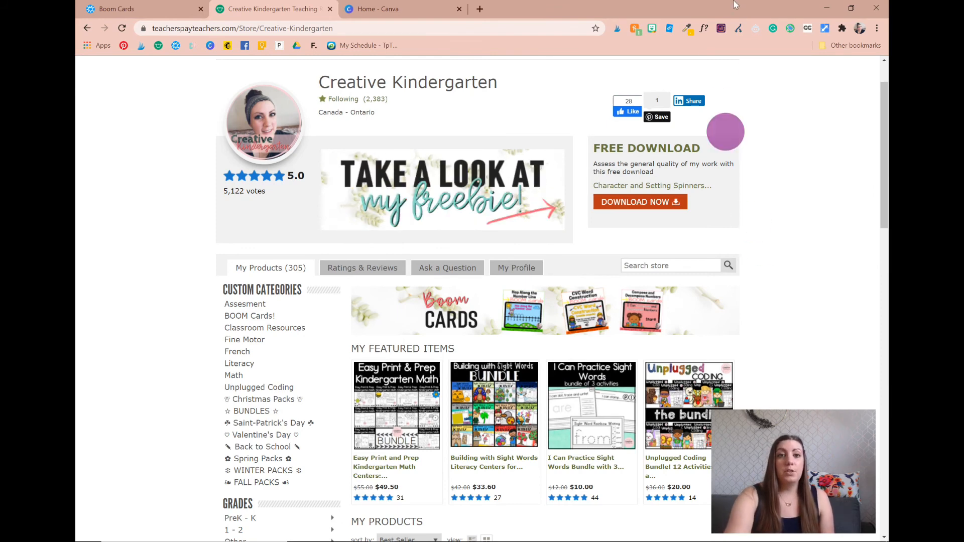
- Open the Boom Cards folder in Canva and bring up the positional words deck's details in Boom Learning
click(398, 10)
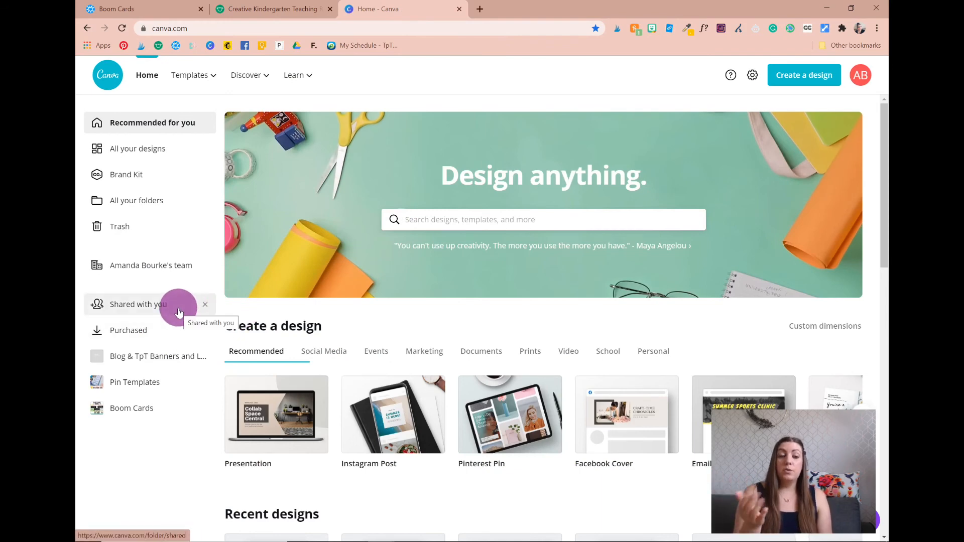
click(147, 416)
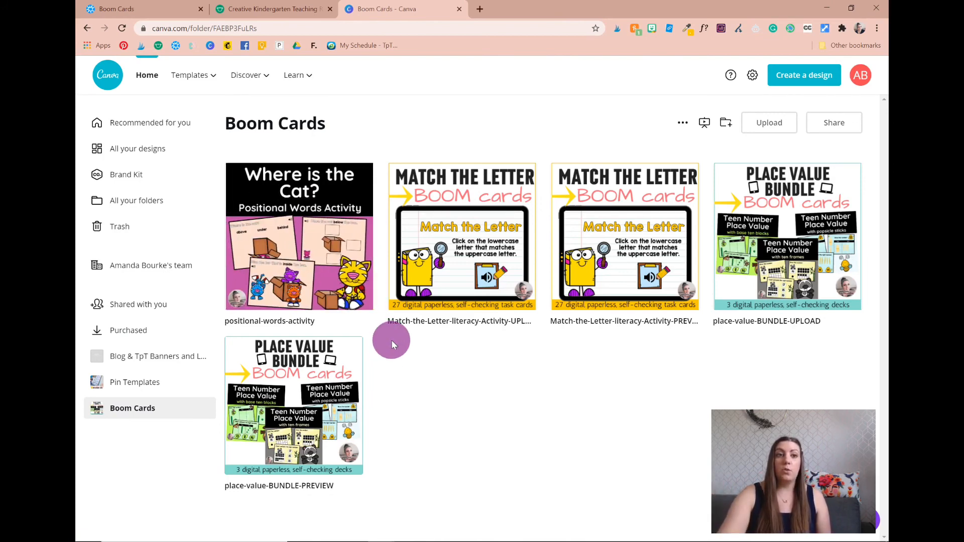
click(137, 12)
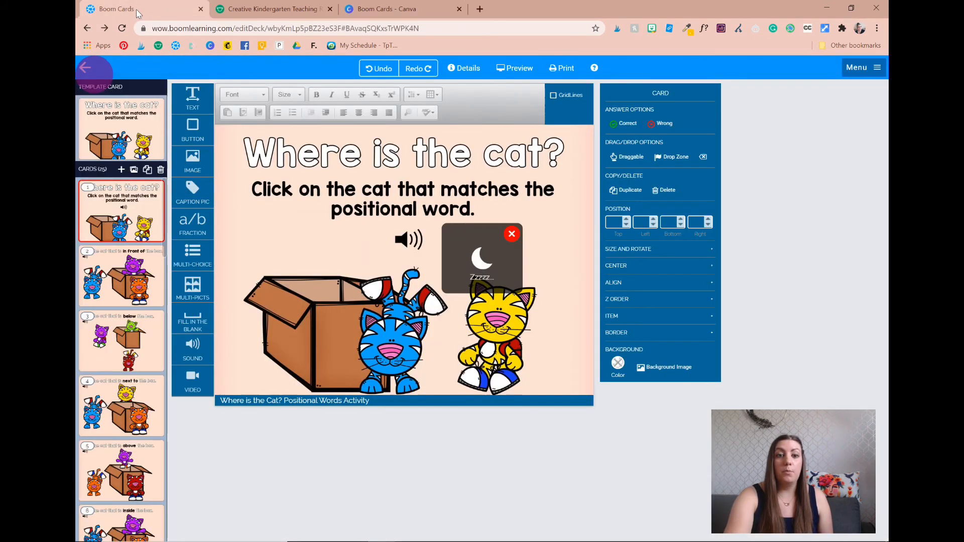
click(462, 76)
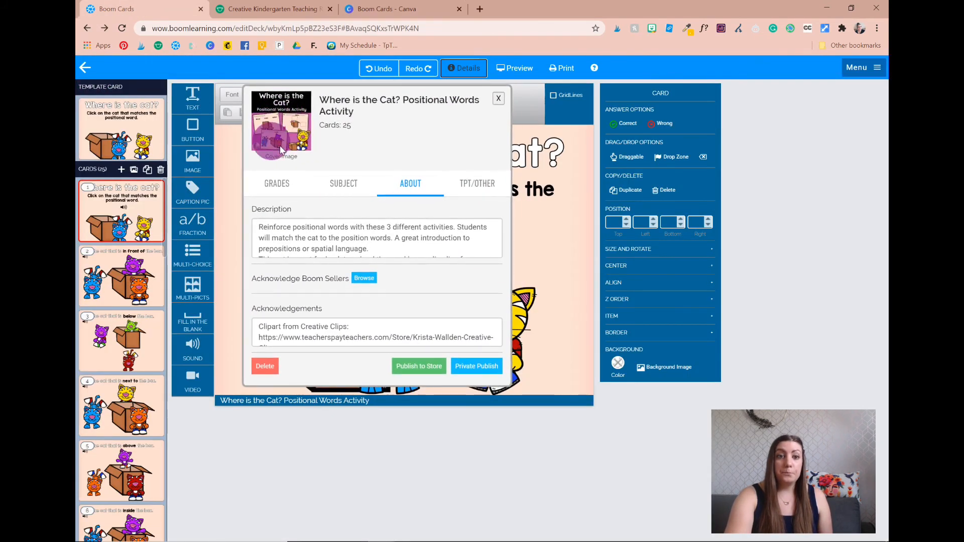
- Return to Canva and make a copy of the Match-the-Letter-literacy-Activity-PREVIEW design in the Boom Cards folder
click(372, 10)
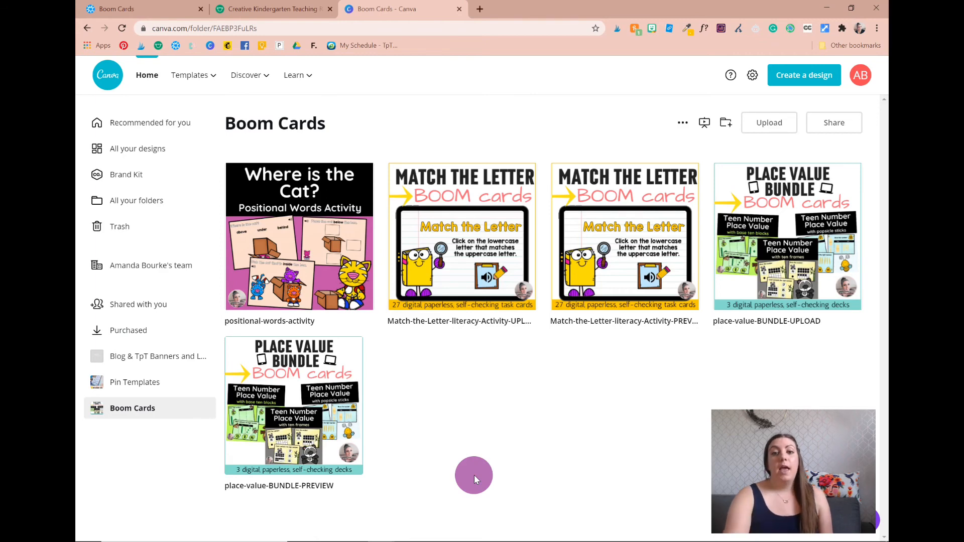
mouse_move(678, 209)
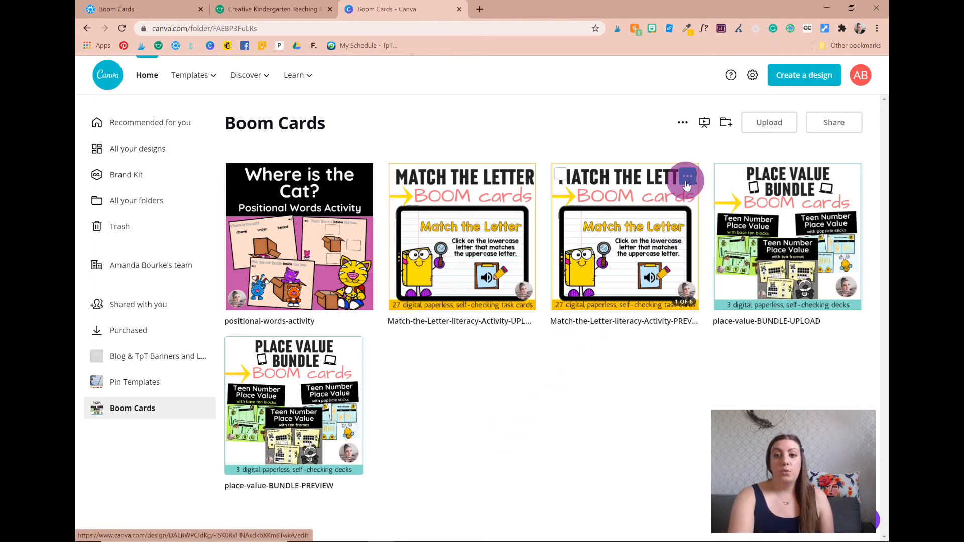
click(687, 188)
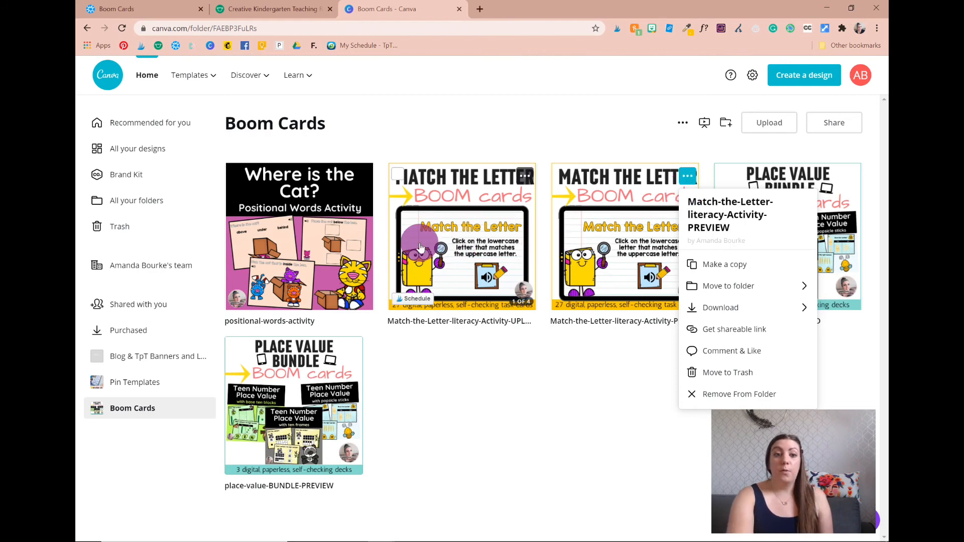
click(709, 268)
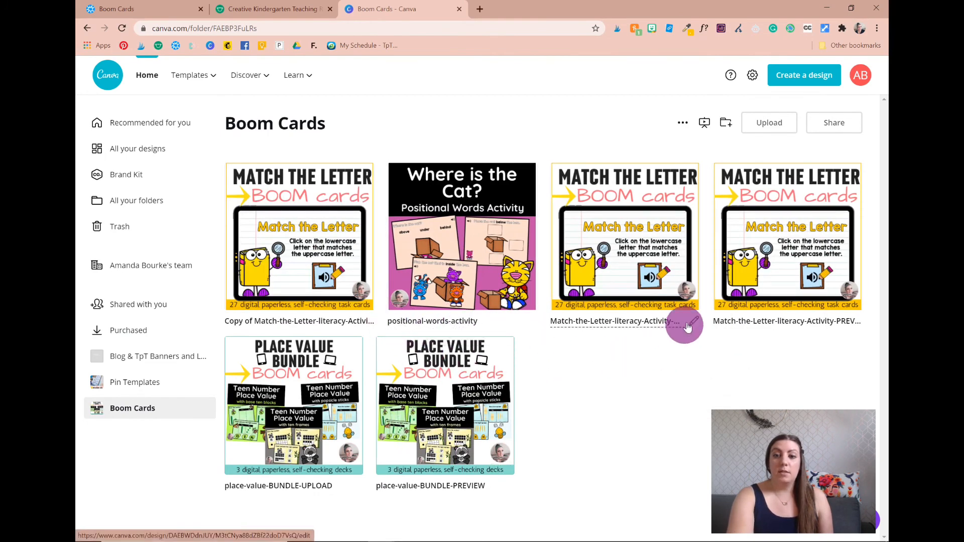
- Open the copied design and rename it Where-is-the-cat-literacy-Activity-PREVIEW
click(312, 260)
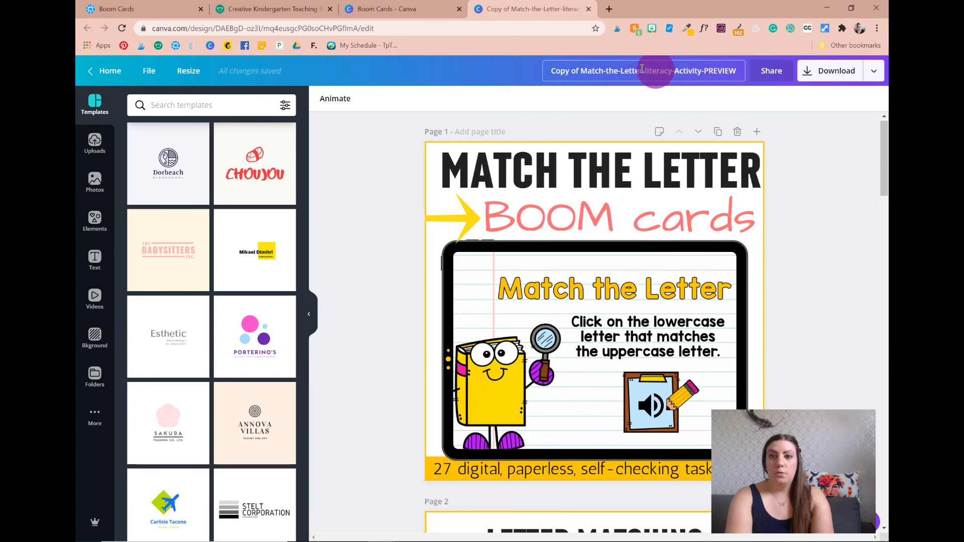
click(551, 74)
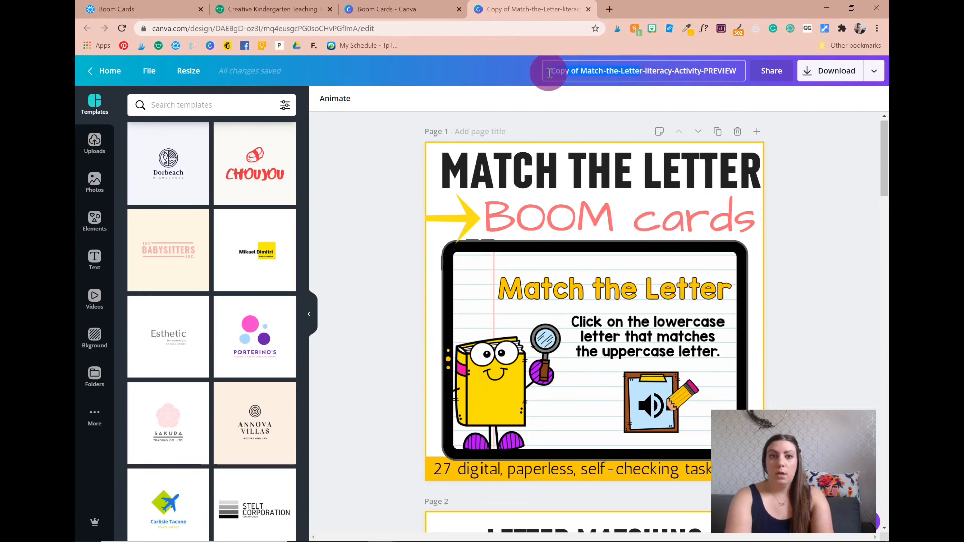
click(169, 6)
click(482, 10)
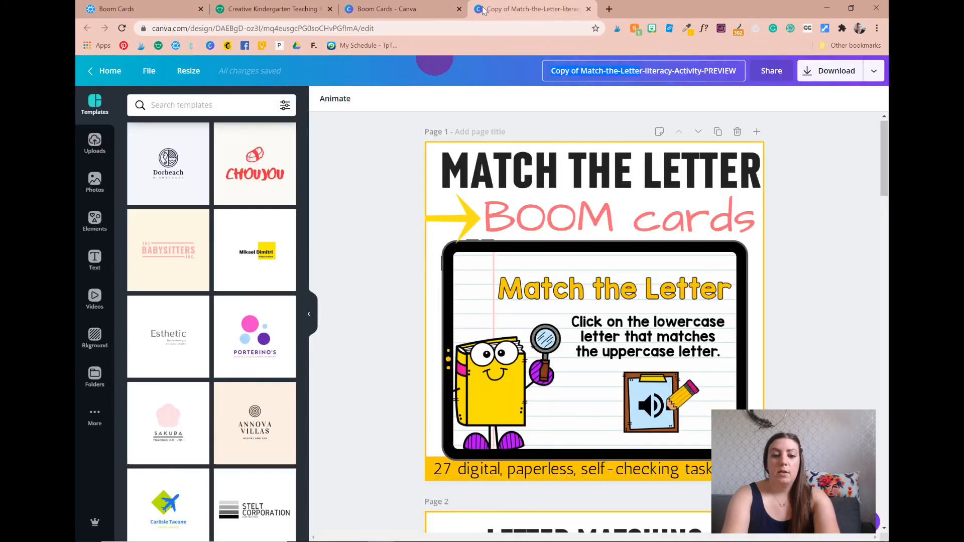
text(Where-is-t)
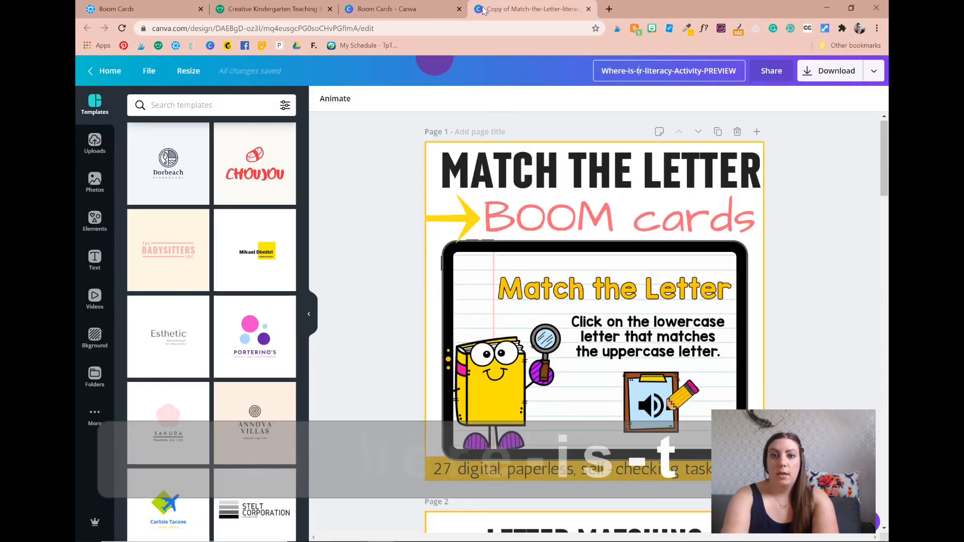
text(he-cat)
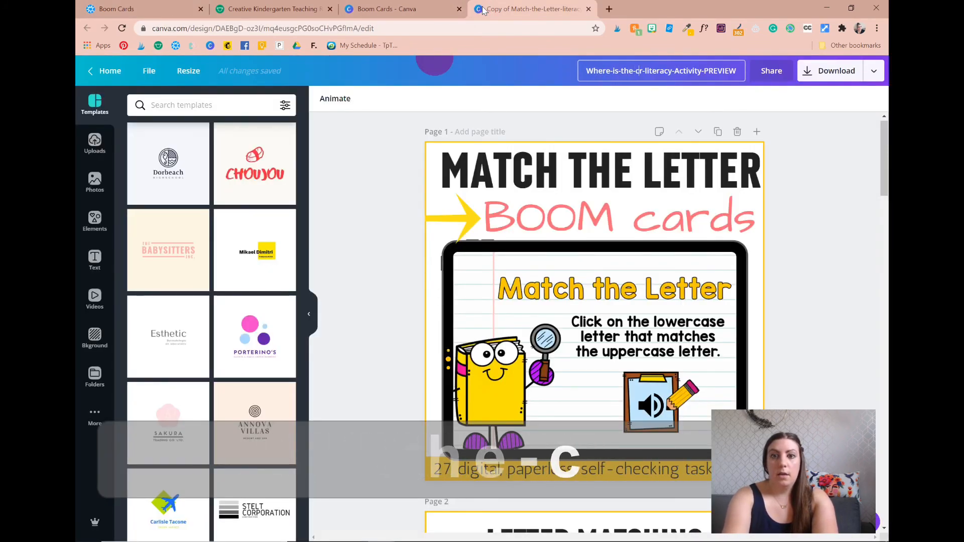
key(Delete)
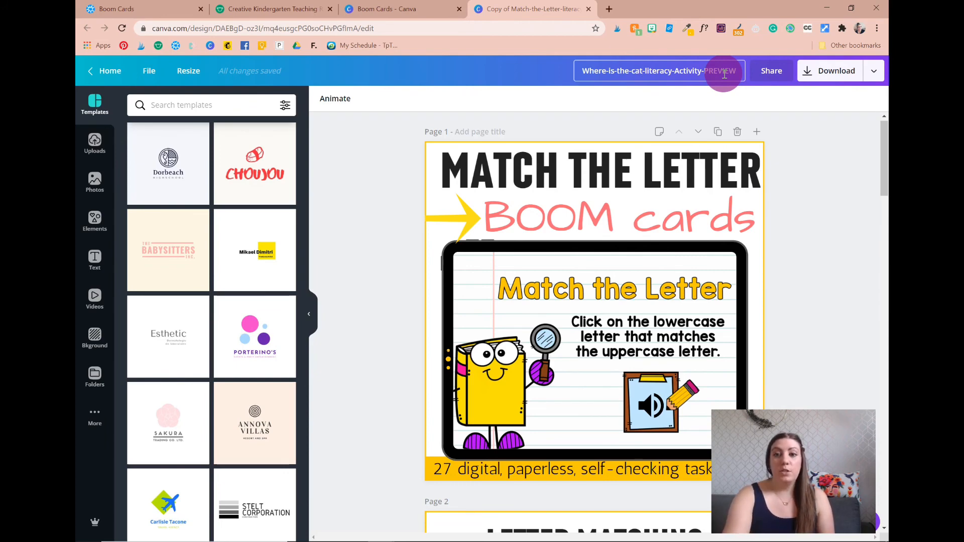
- Replace the page 1 title with "Where is the cat?" and widen its text box so it fits on one line
scroll(821, 191, down, 1)
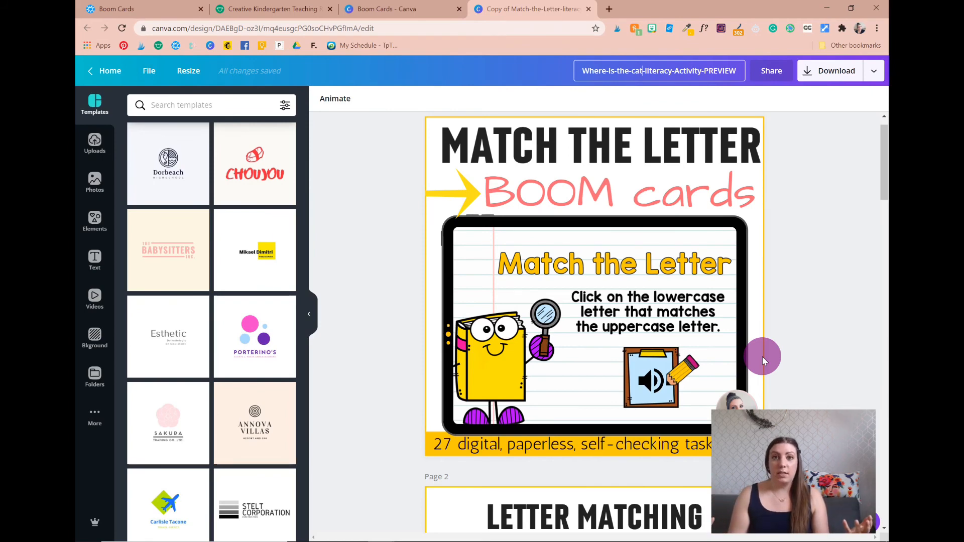
double_click(590, 135)
text(Where is the )
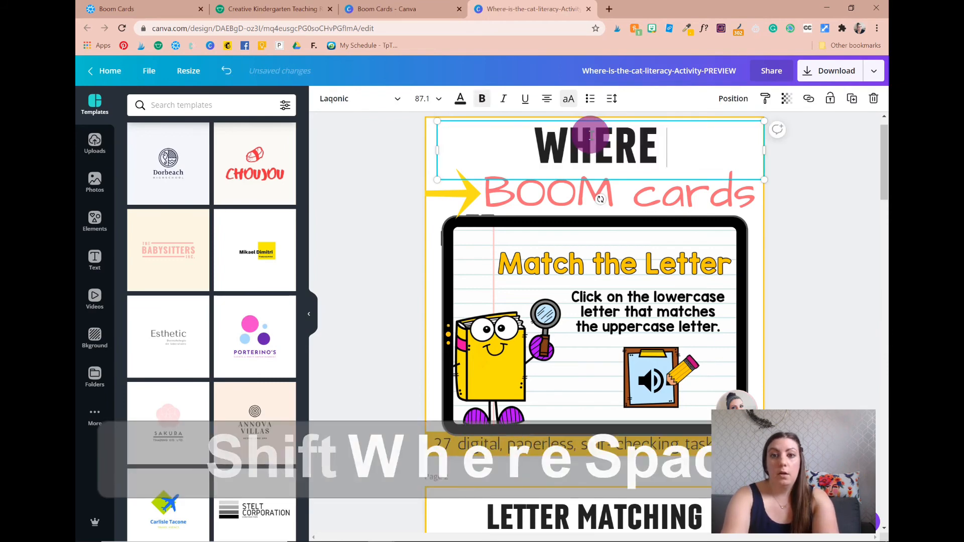
text(cat?)
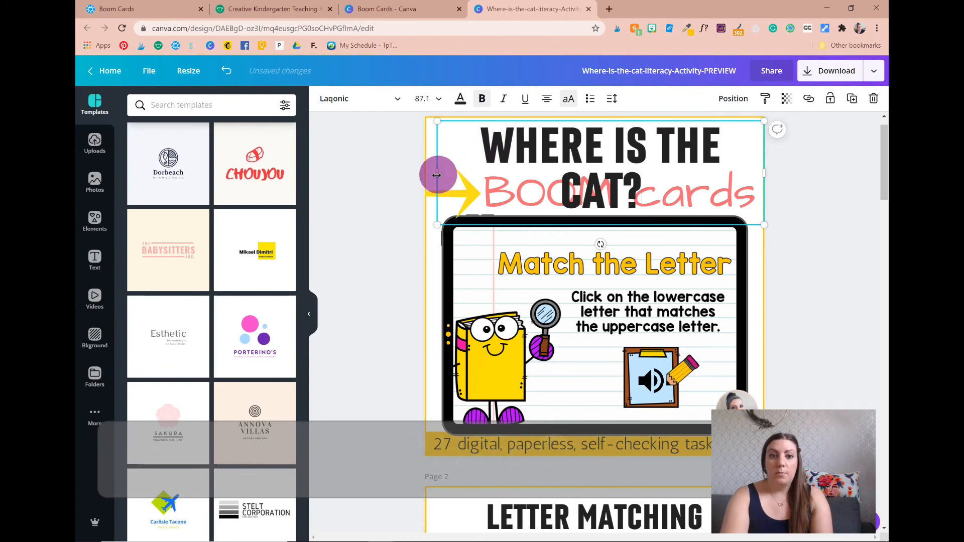
drag(431, 175, 428, 176)
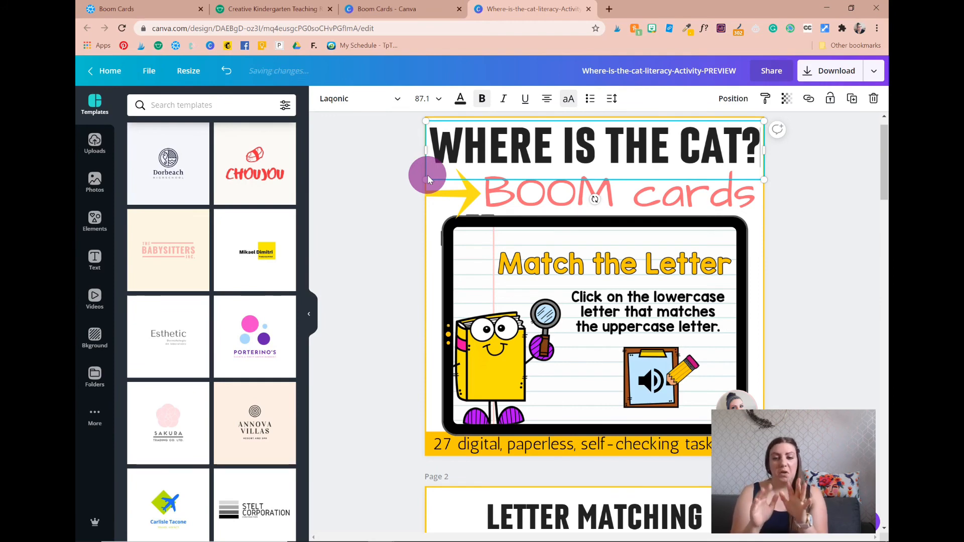
drag(535, 179, 541, 180)
- Upload the Slide1 image from the Positional Words Boom Cards folder on the Desktop
click(95, 144)
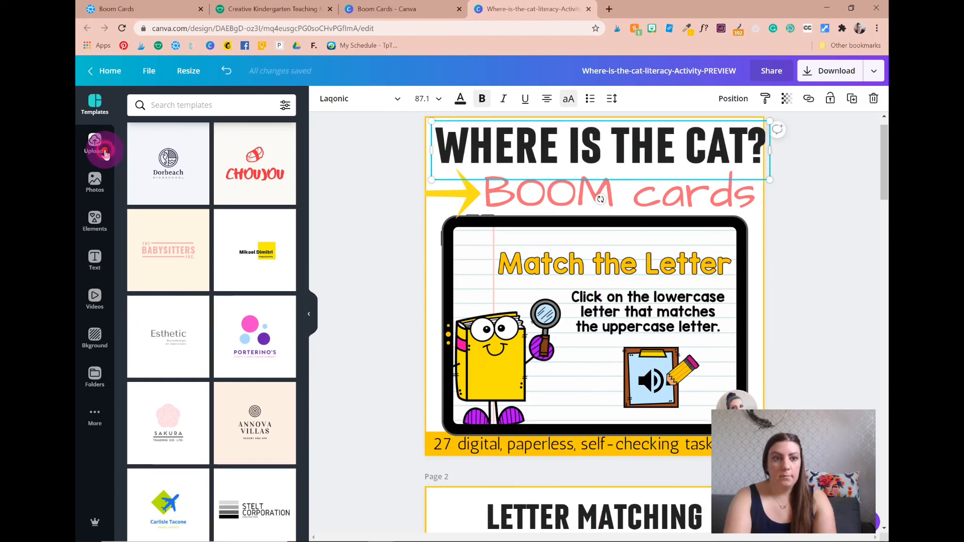
click(221, 117)
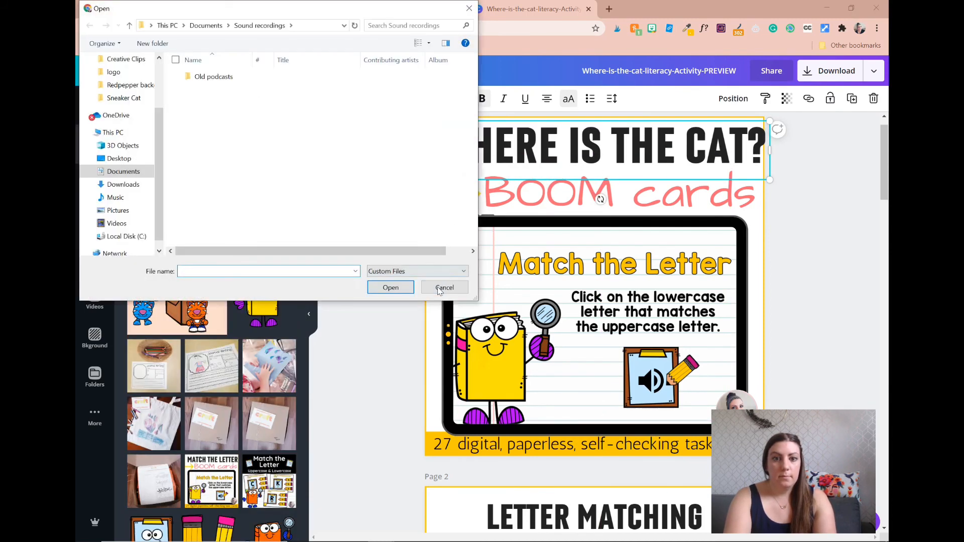
click(444, 288)
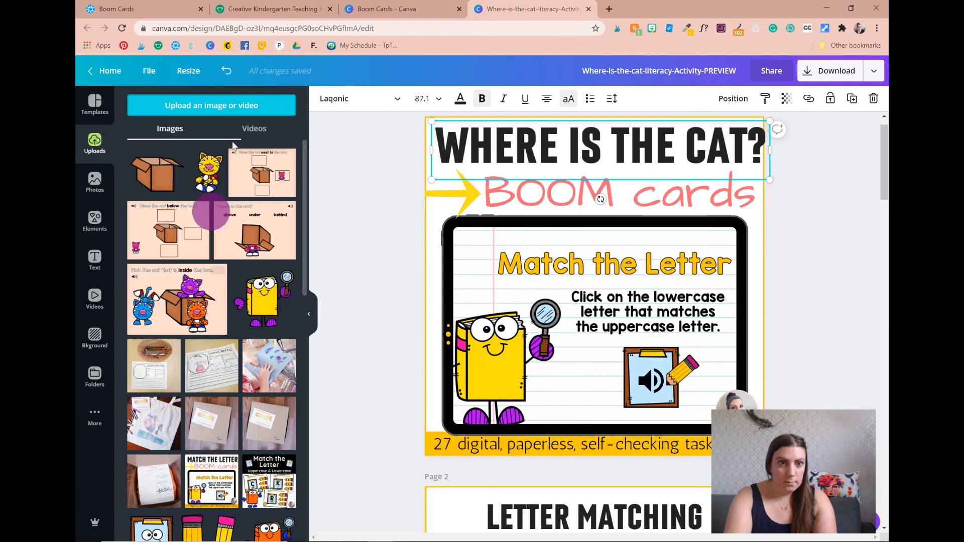
click(231, 110)
scroll(125, 101, up, 3)
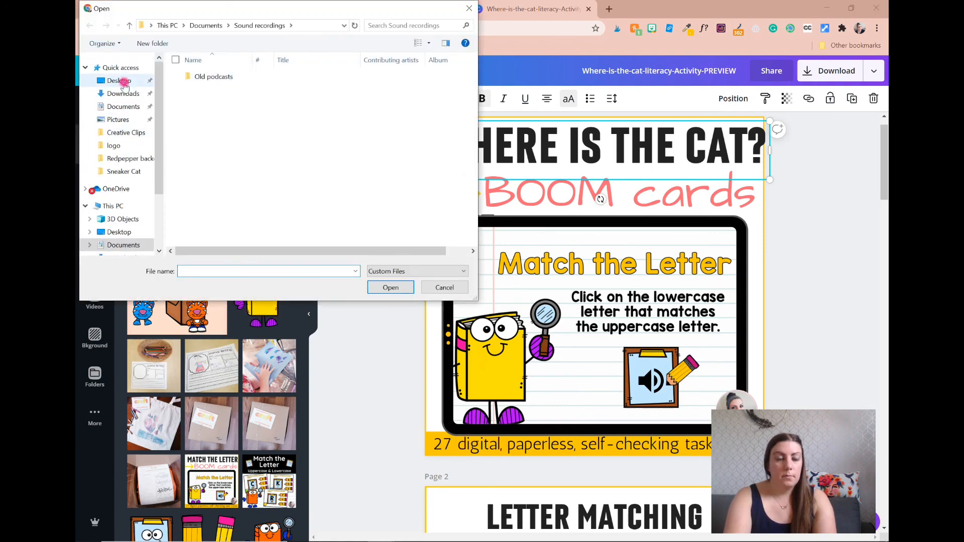
click(119, 80)
double_click(383, 88)
click(201, 112)
double_click(201, 113)
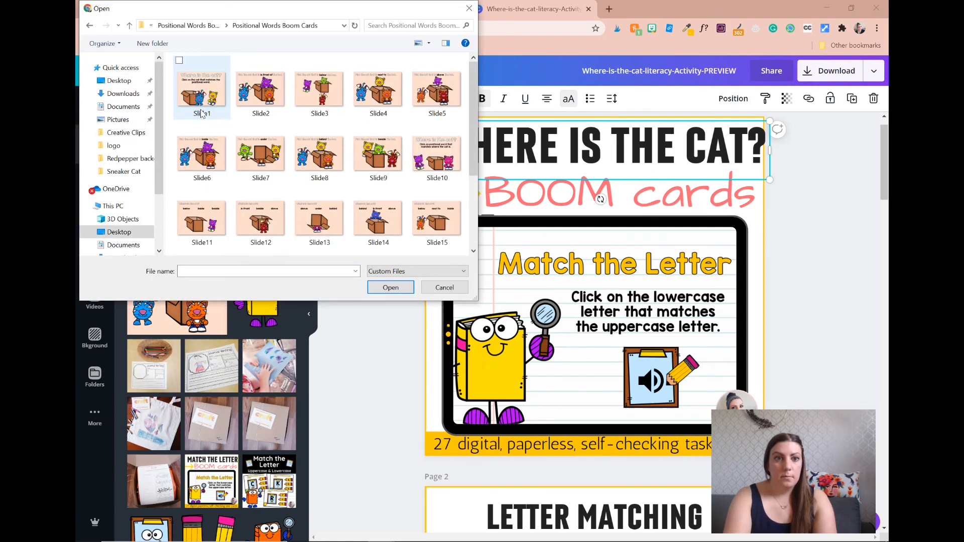
double_click(198, 101)
- Add the uploaded "Where is the cat?" slide to page 1 and fit it upright into the tablet frame
click(179, 187)
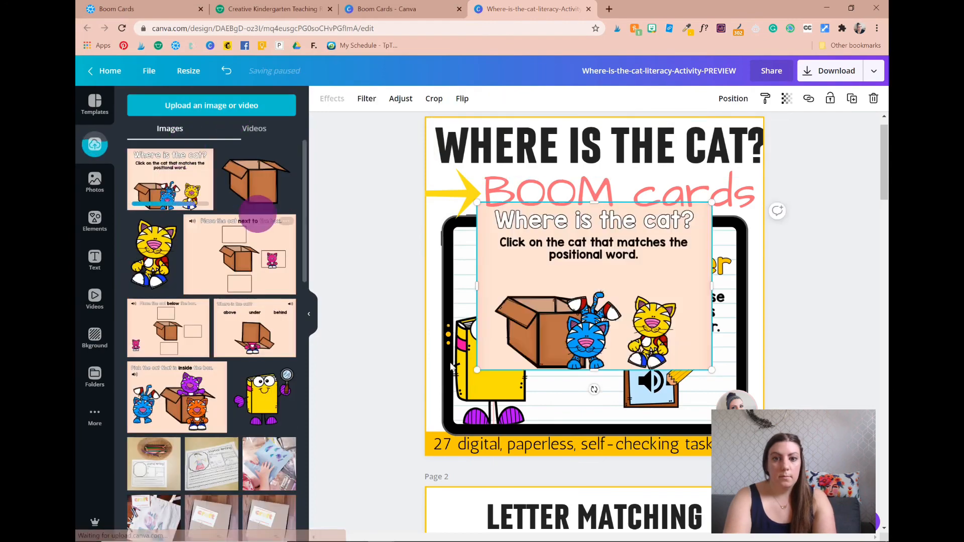
drag(591, 386, 486, 283)
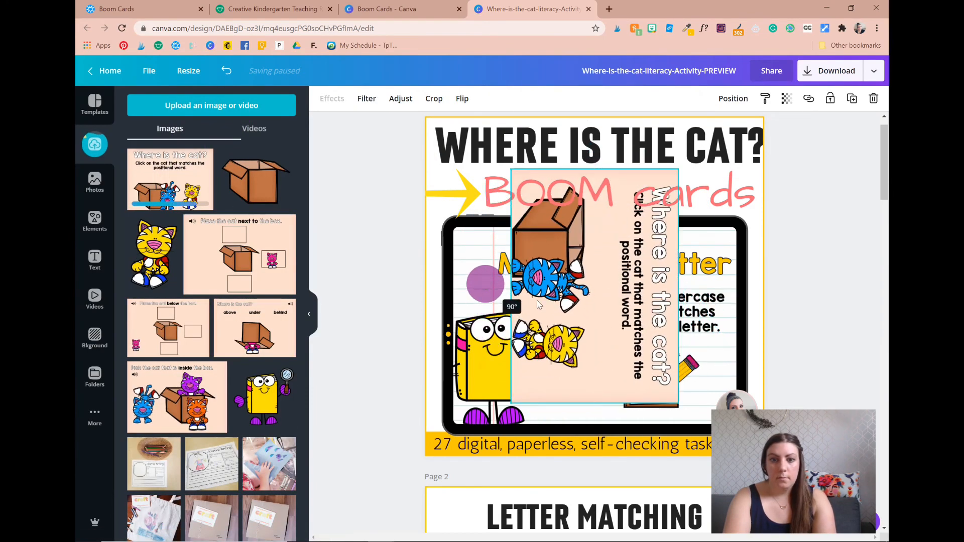
drag(565, 304, 566, 318)
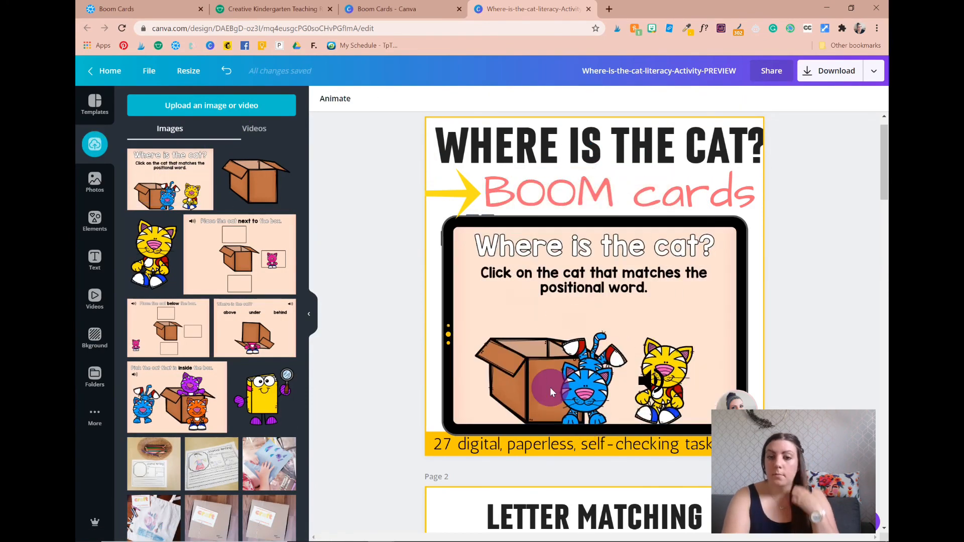
- Sample the slide's peach background with the page color picker and get its hex code, fde1d2
click(685, 28)
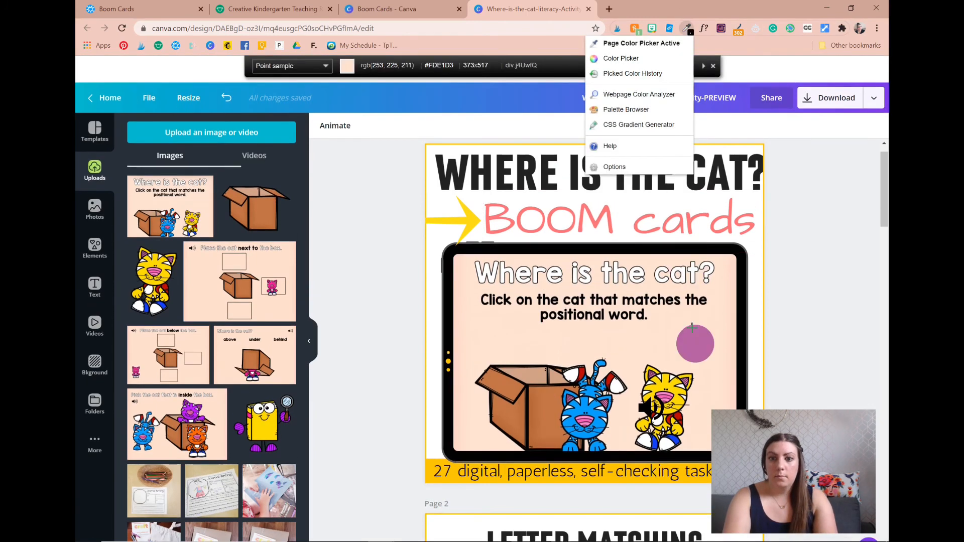
click(693, 329)
click(687, 29)
click(647, 64)
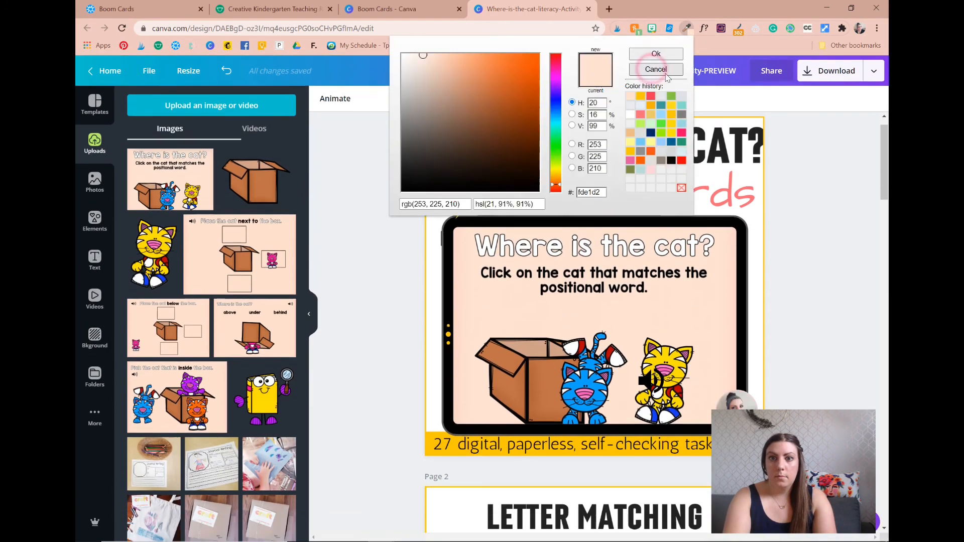
- Change the yellow page border and the matching bottom banner to the peach color fde1d2
click(425, 281)
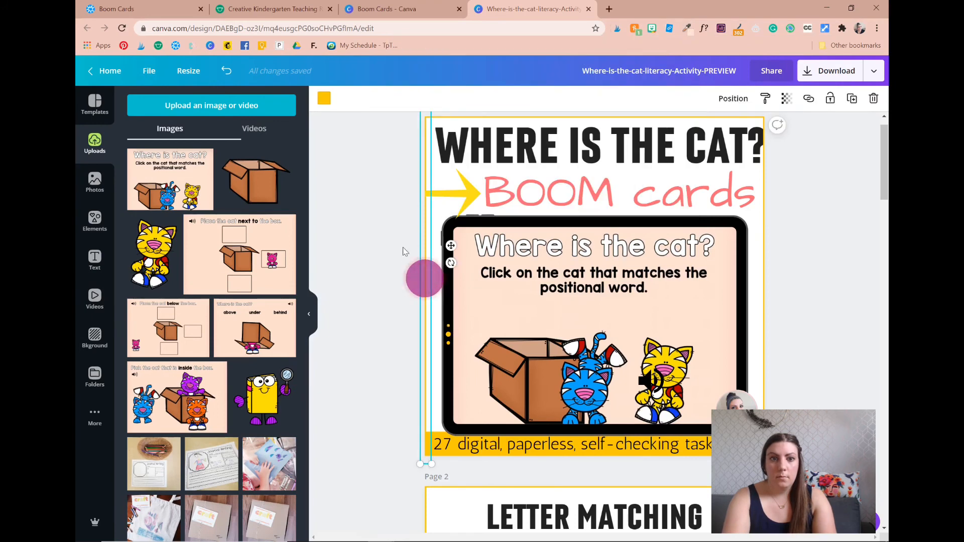
click(321, 99)
click(193, 108)
key(ctrl+v)
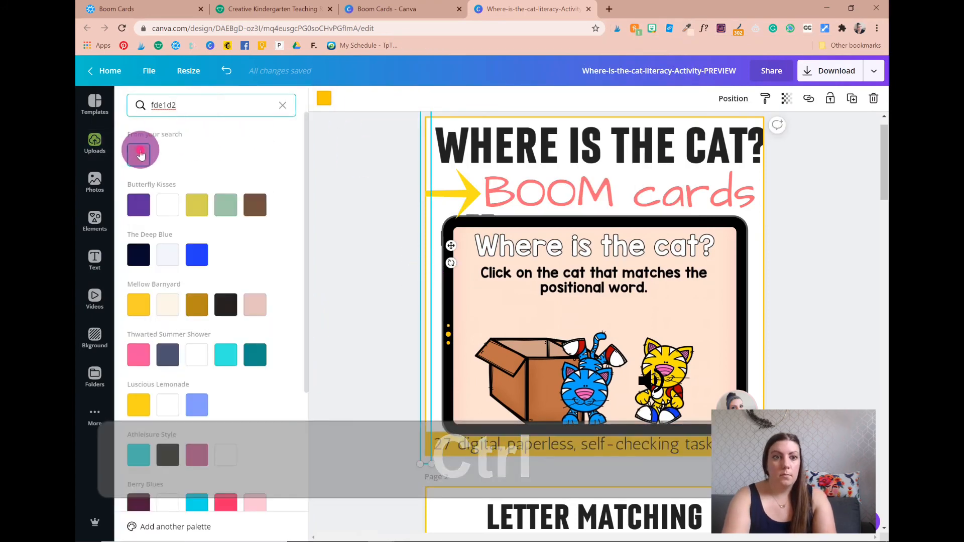
click(139, 154)
click(132, 525)
click(371, 412)
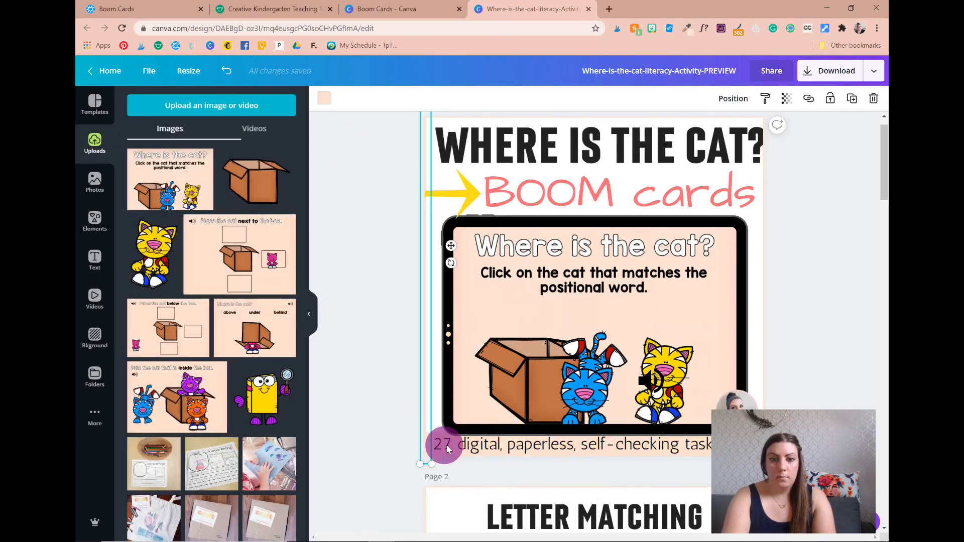
- Check the deck's card count in Boom Learning and change the number in page 1's bottom caption to 25
click(444, 445)
click(151, 7)
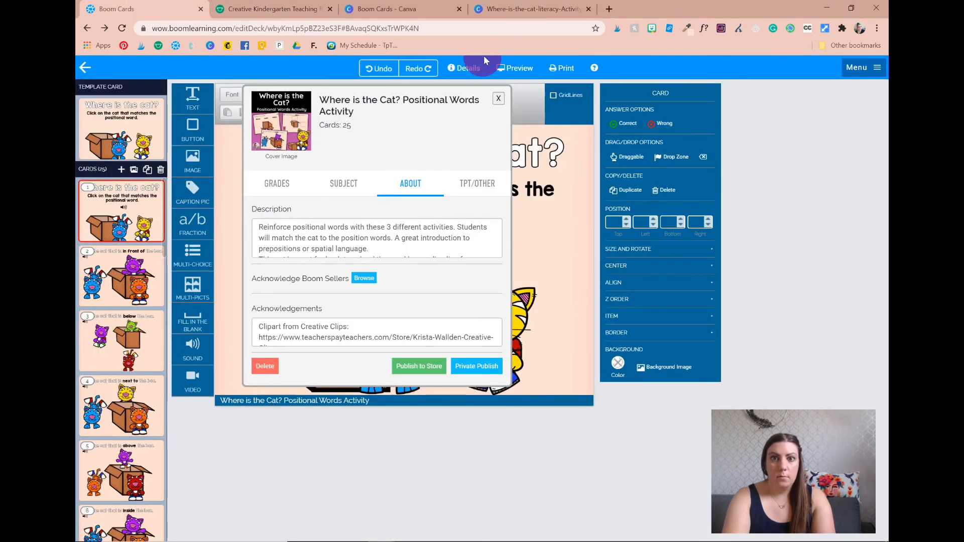
click(507, 8)
click(447, 442)
click(450, 452)
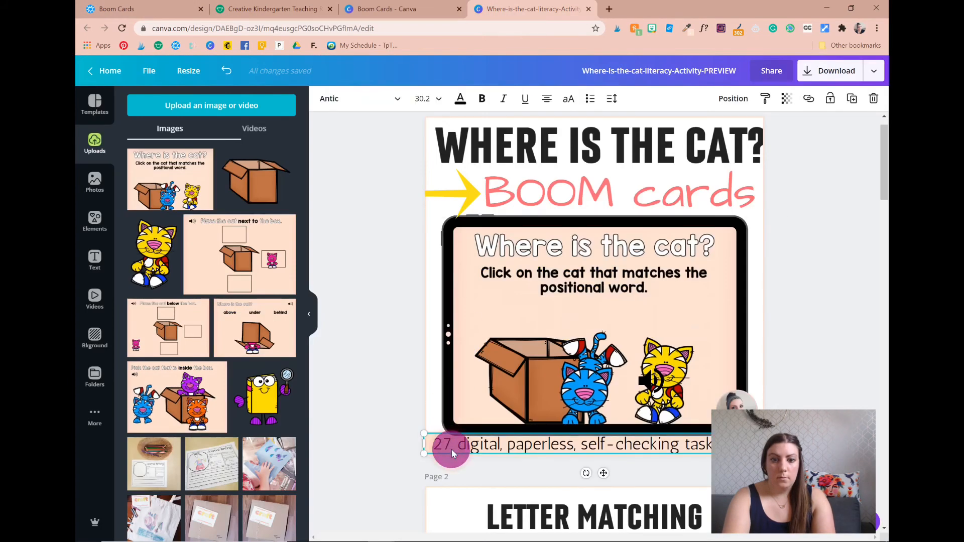
drag(451, 450, 445, 447)
text(5)
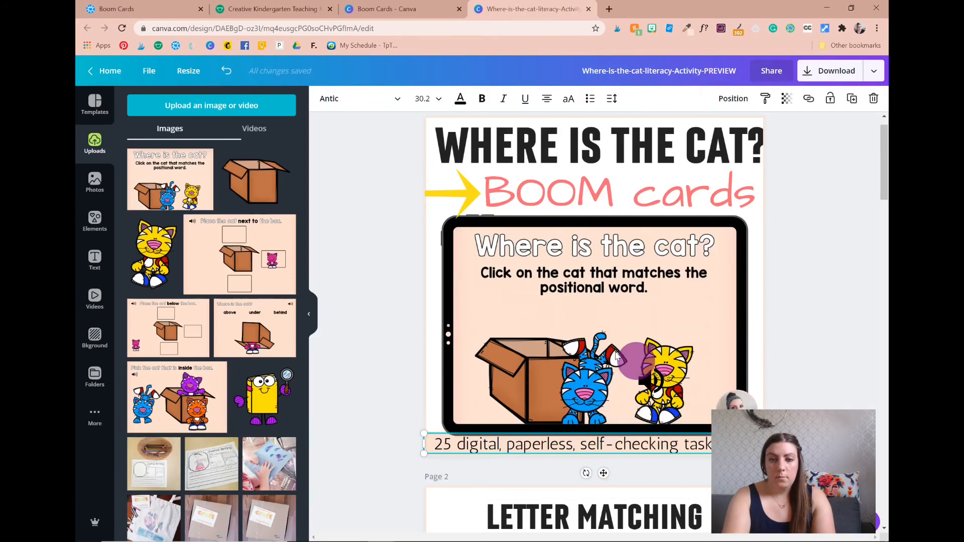
- Center the "Where is the cat?" title horizontally on page 1 and nudge it slightly downward
click(576, 154)
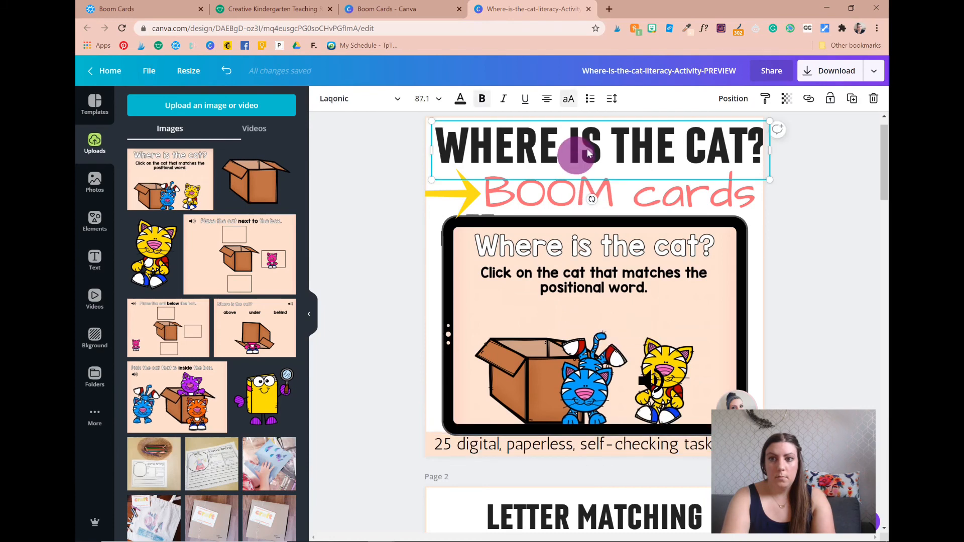
click(728, 99)
click(683, 221)
click(817, 276)
click(692, 169)
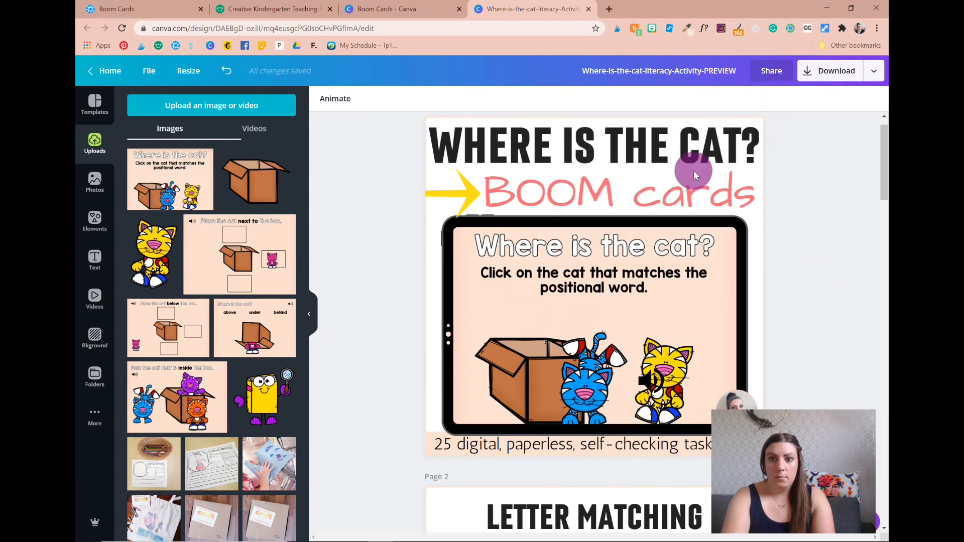
click(685, 157)
key(Down)
key(Down)
key(Down)
key(Down)
key(Down)
key(Down)
key(Down)
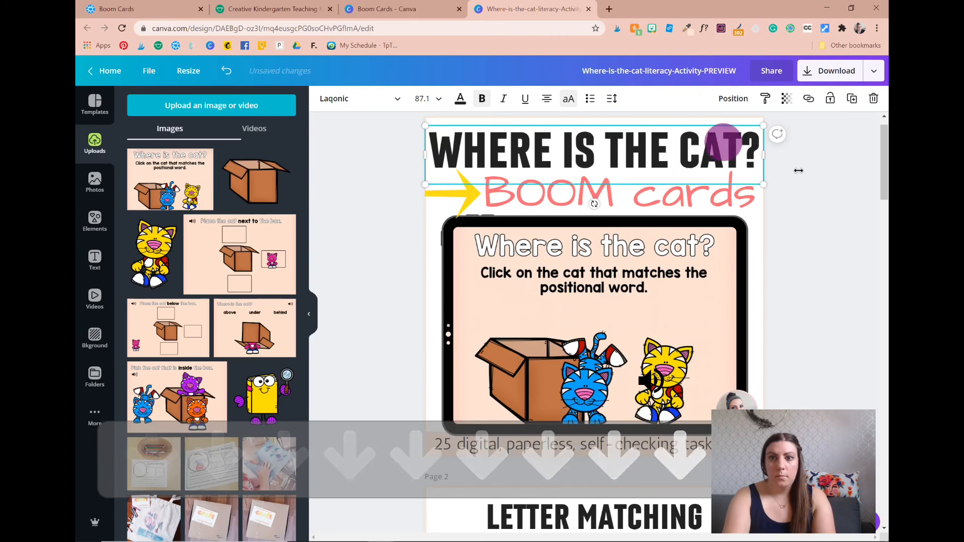
click(834, 196)
- Download only page 1 of the design as a PNG and return to editing
click(833, 70)
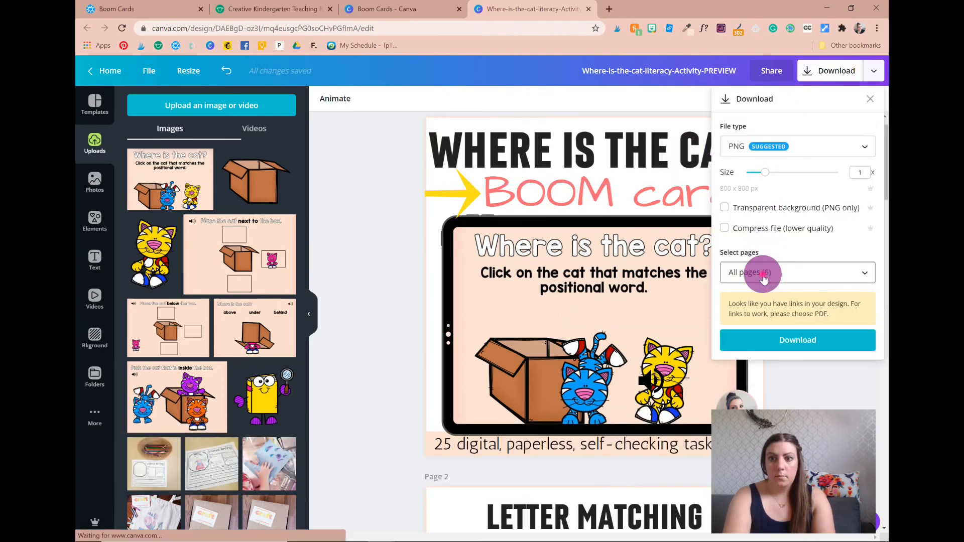
click(761, 272)
scroll(803, 333, down, 3)
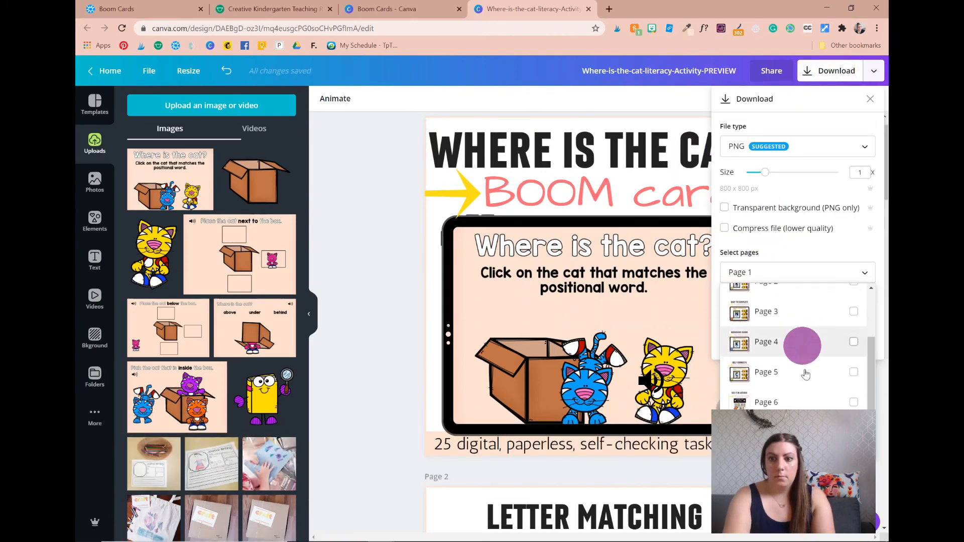
click(807, 269)
click(791, 339)
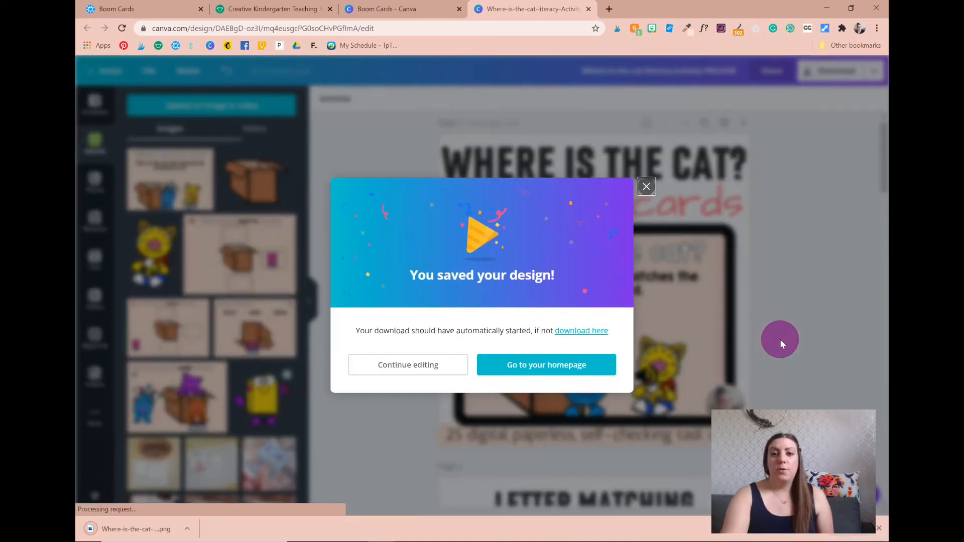
click(648, 187)
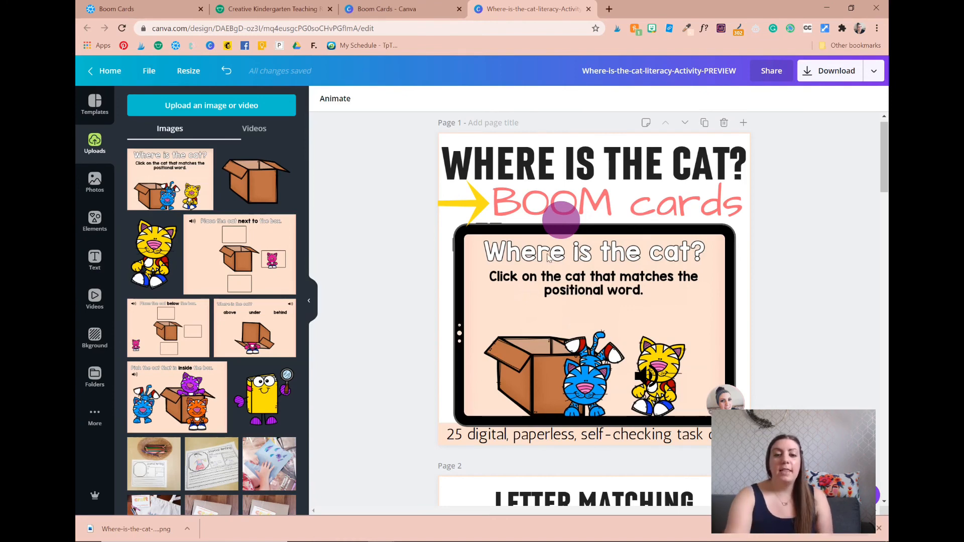
scroll(493, 447, down, 2)
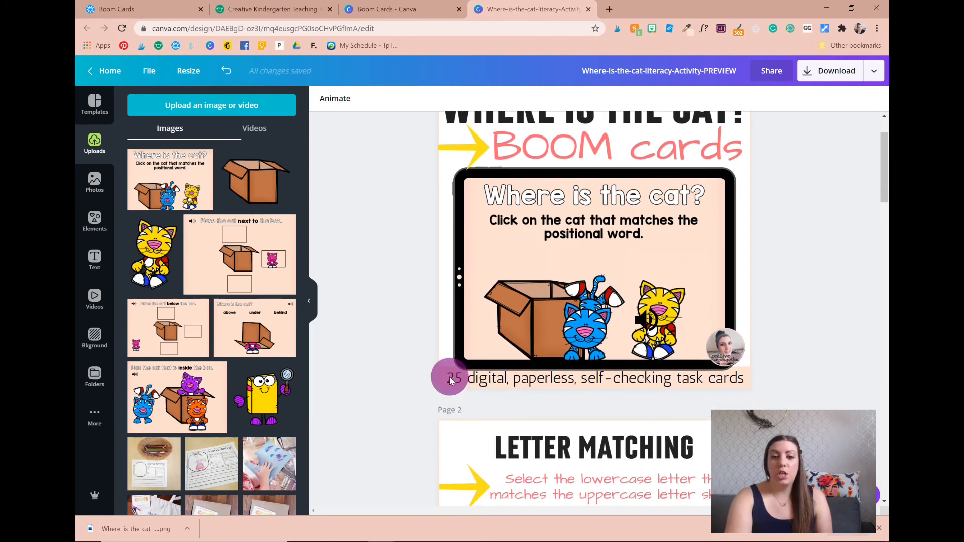
scroll(515, 427, up, 2)
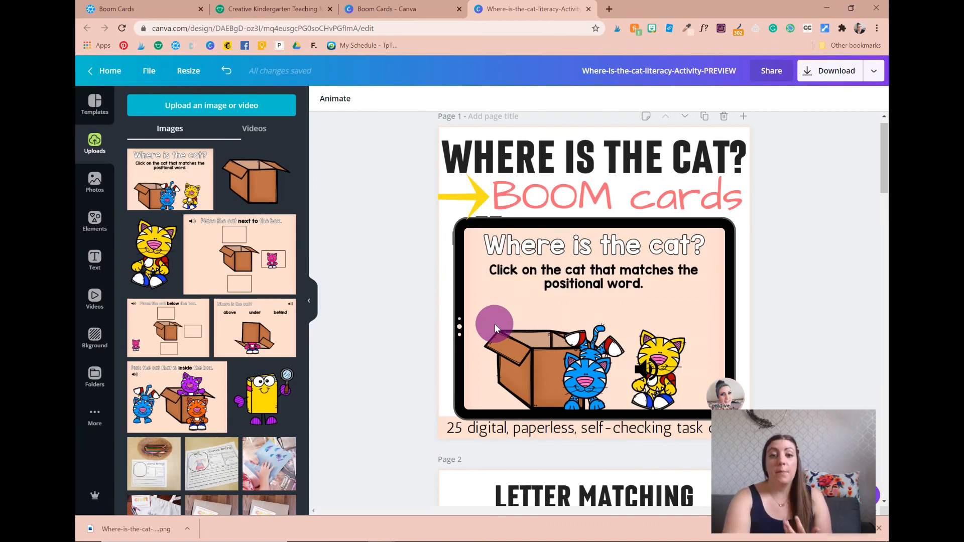
scroll(495, 324, down, 1)
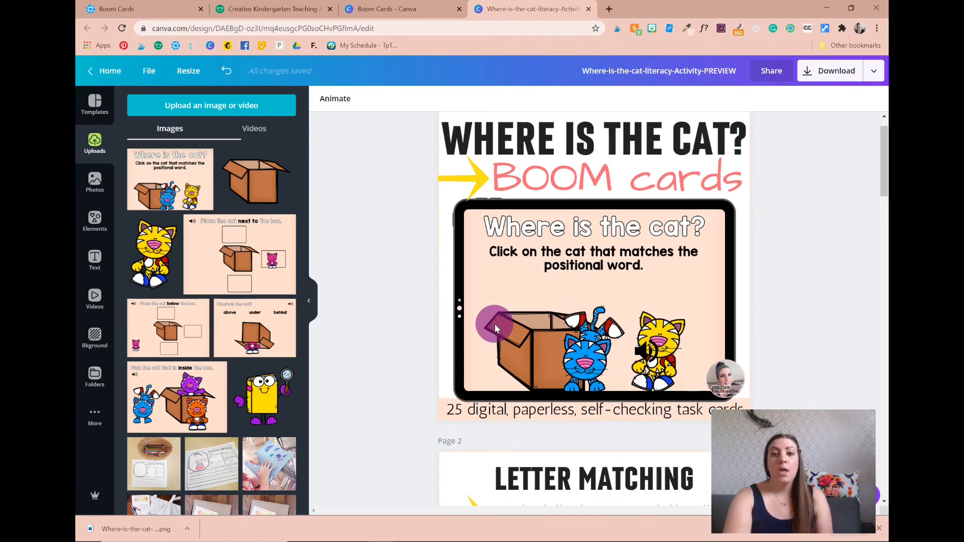
scroll(495, 324, up, 1)
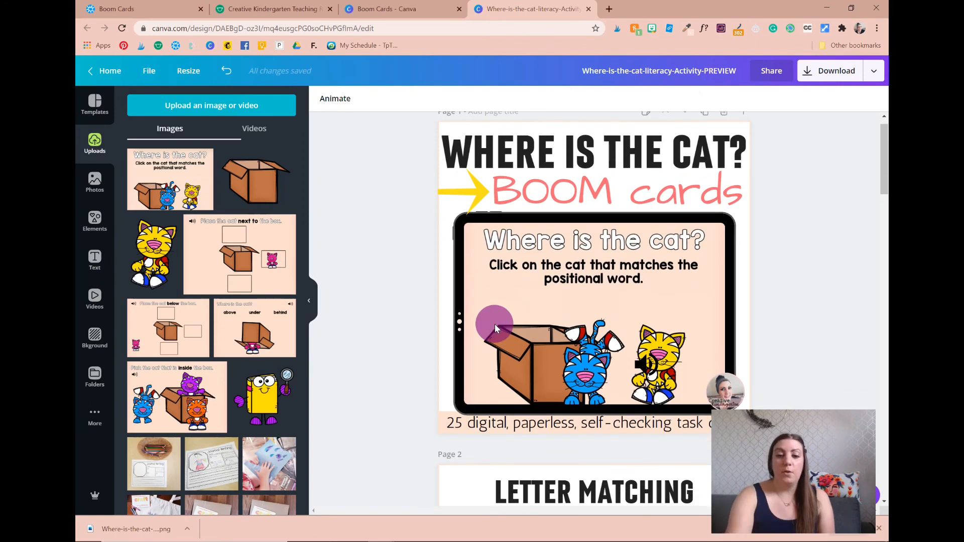
- Replace page 2's "Letter Matching" title with "Positional Words"
scroll(495, 324, down, 6)
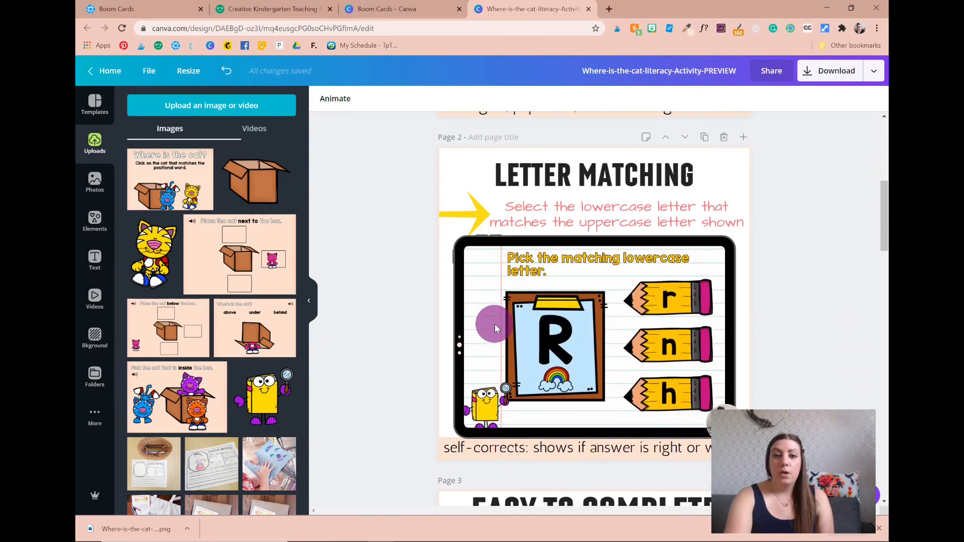
scroll(495, 323, down, 7)
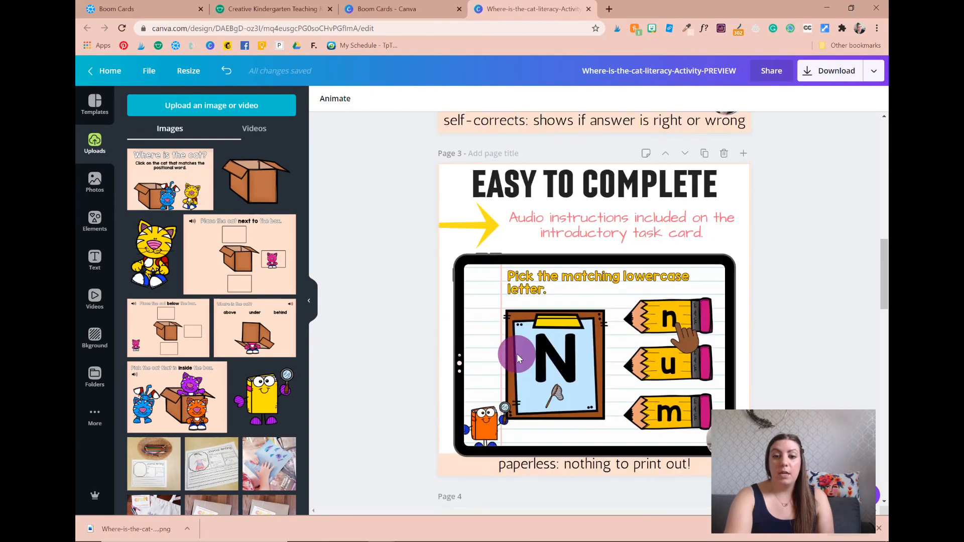
scroll(518, 356, up, 7)
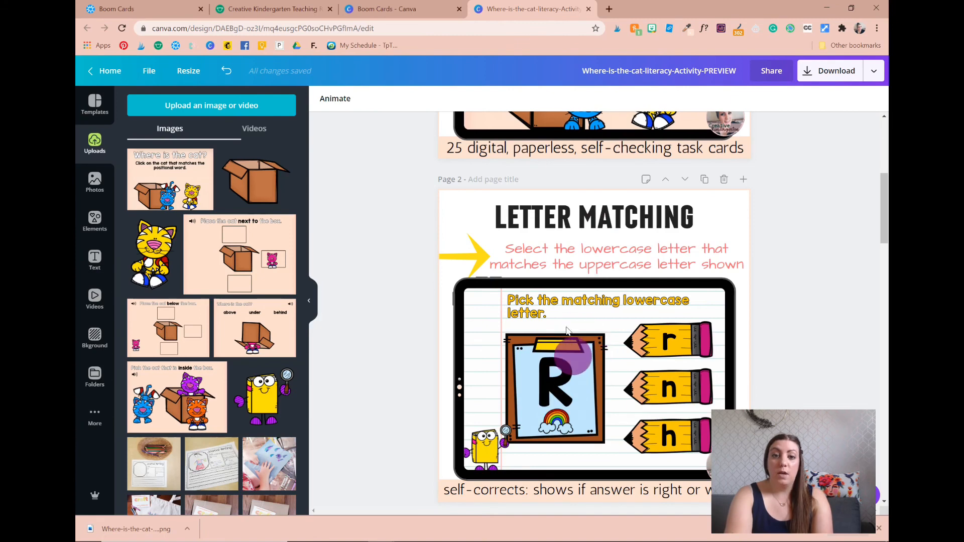
double_click(575, 226)
text(P)
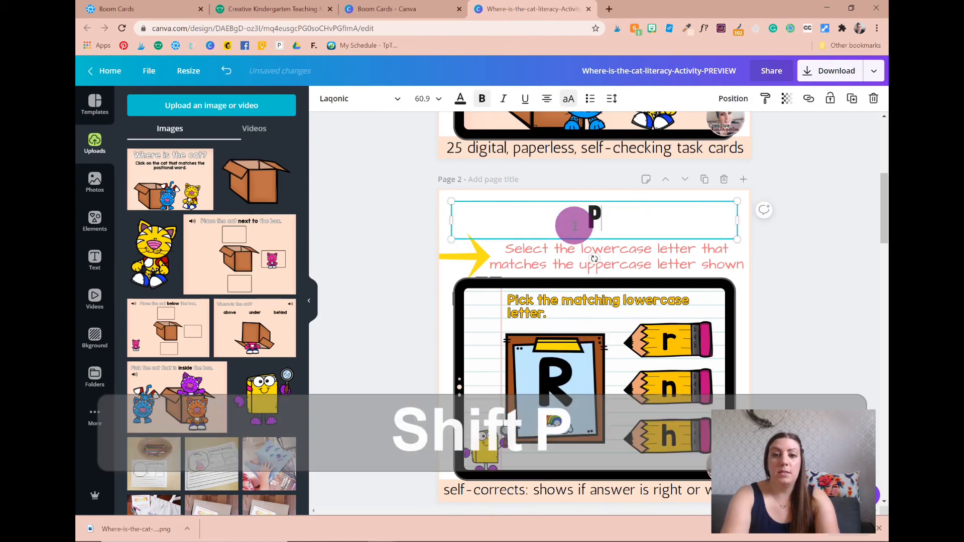
text(ositional Words)
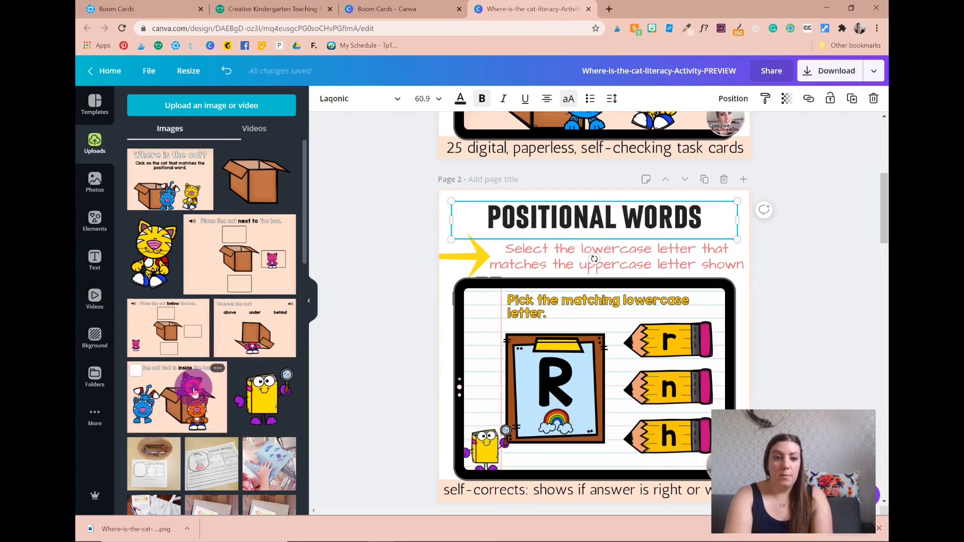
- Add the uploaded "Pick the cat that is inside the box" slide to page 2 and fit it into the tablet frame
click(226, 379)
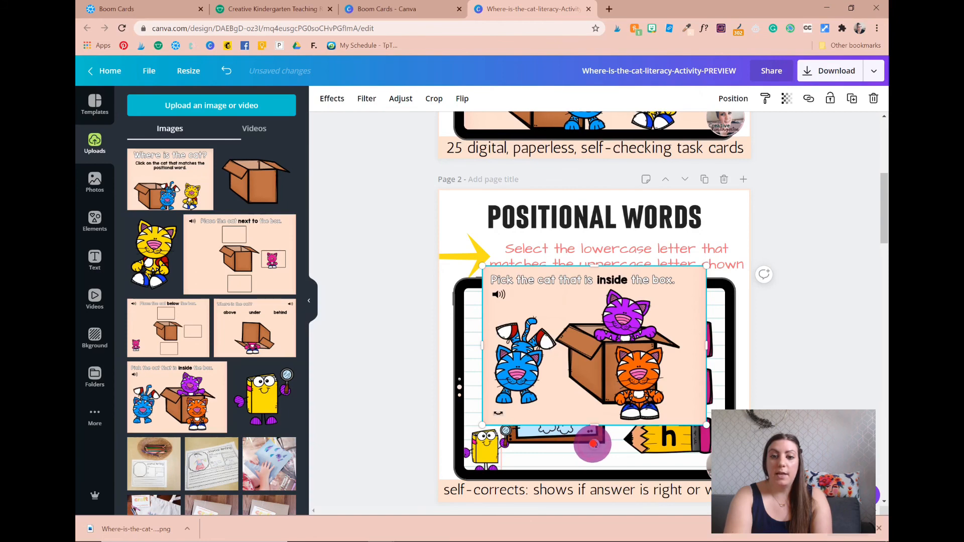
drag(593, 443, 472, 358)
drag(547, 342, 546, 359)
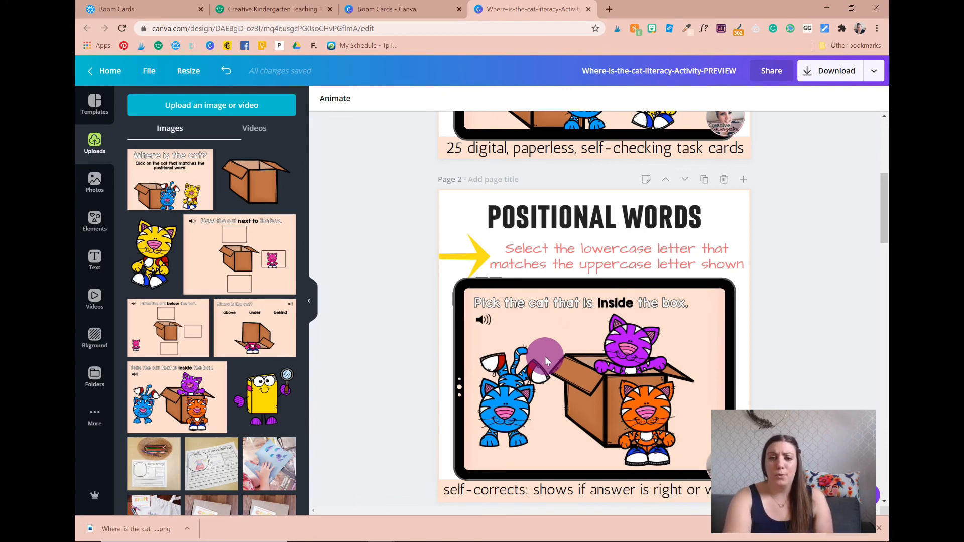
- Replace page 2's pink subtitle with "Select the cat according to the positional word."
click(562, 258)
double_click(563, 258)
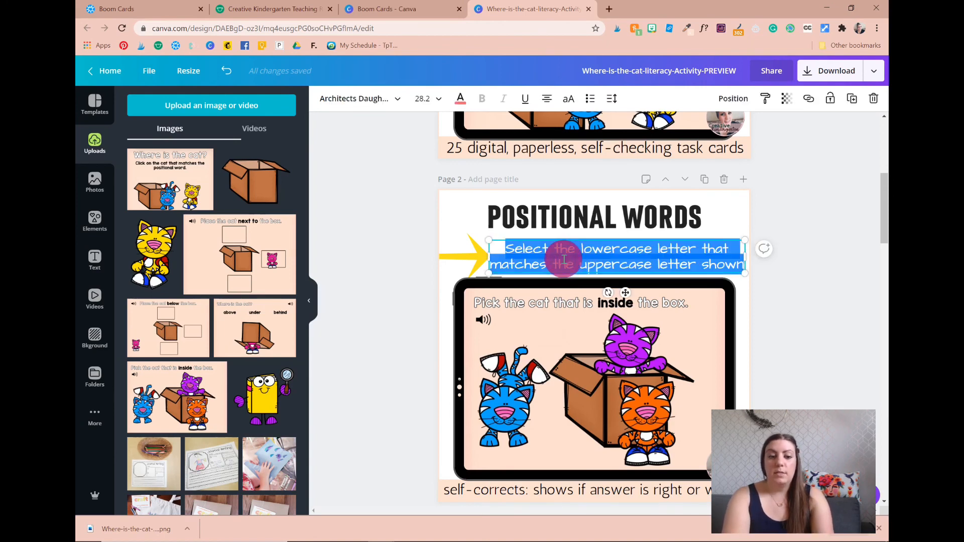
text(Select the)
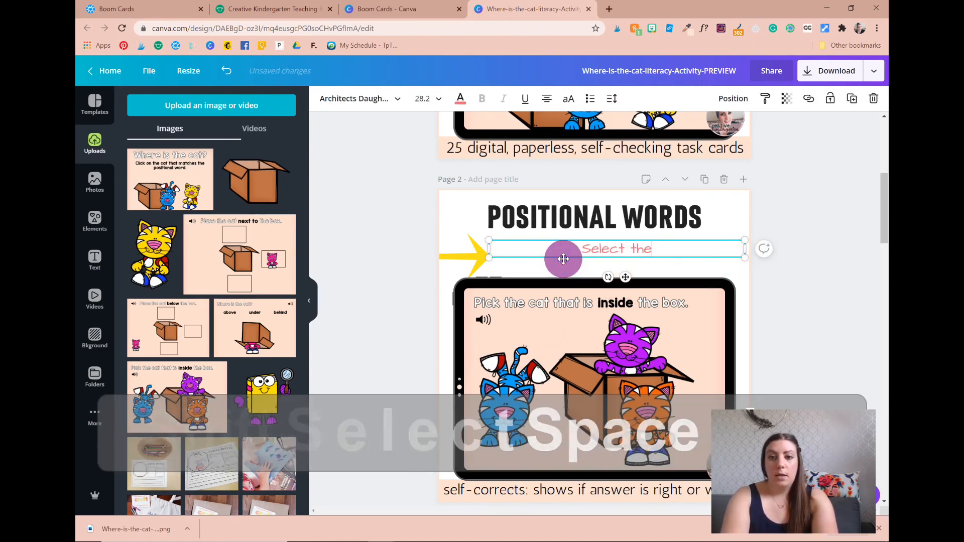
text( cat accor)
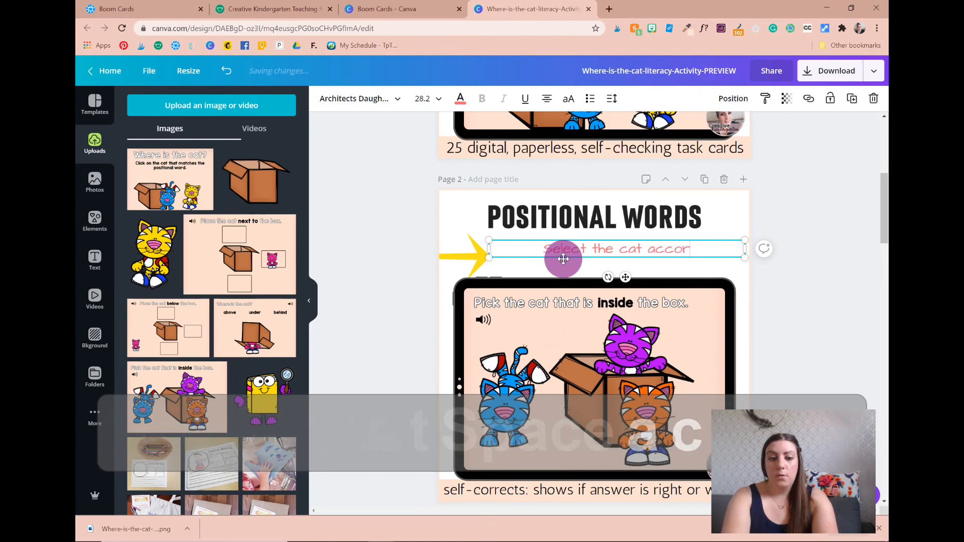
text(ding to the pos)
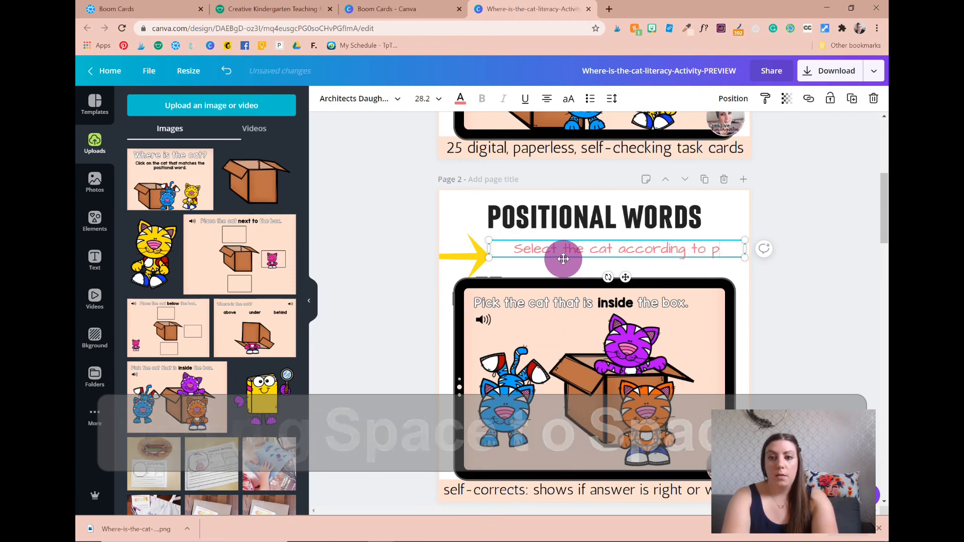
text(itional word.)
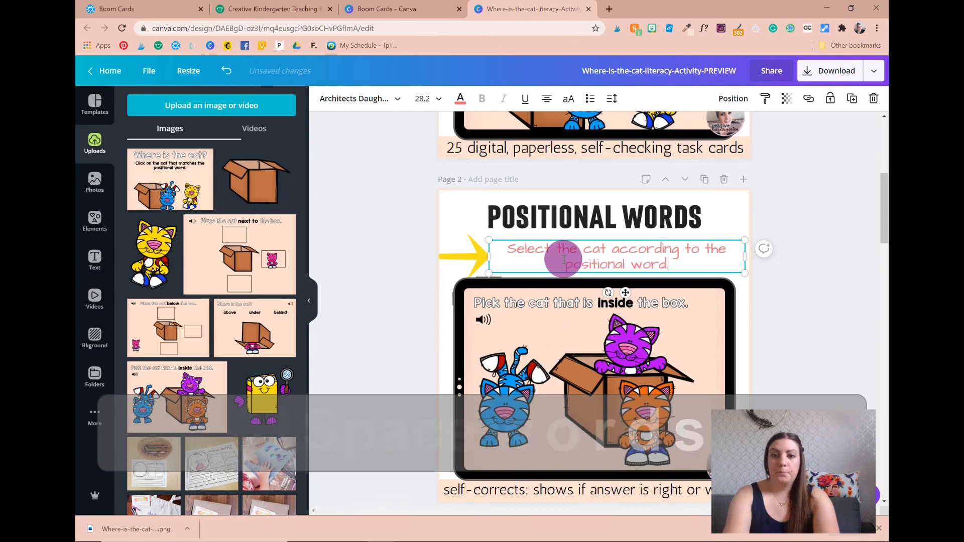
- Download only page 2 of the design as a PNG and return to editing
scroll(762, 333, down, 1)
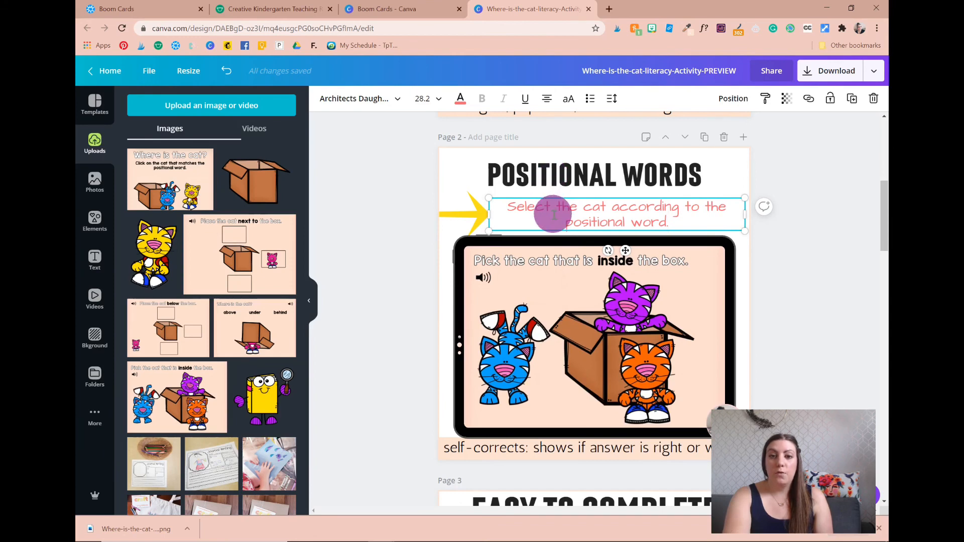
scroll(577, 216, down, 1)
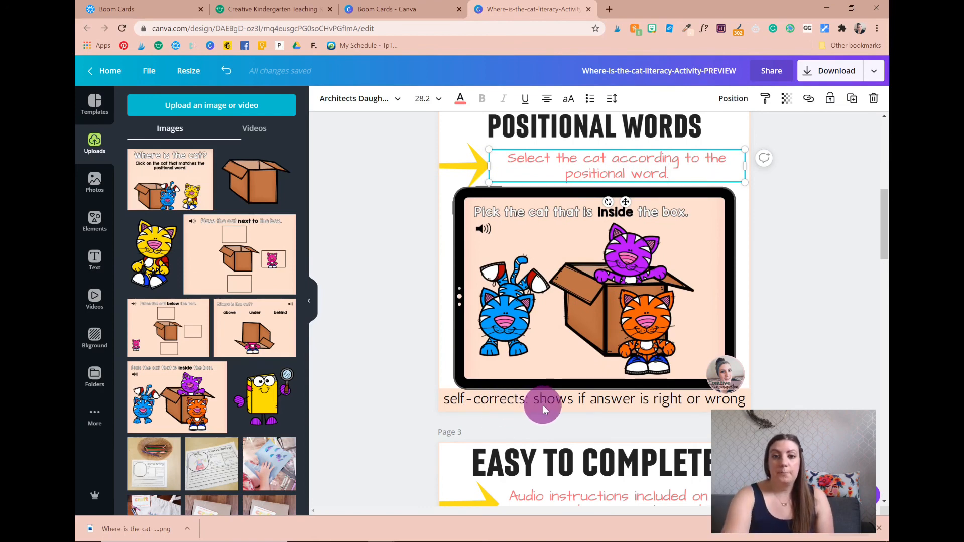
scroll(543, 405, down, 1)
scroll(543, 405, up, 2)
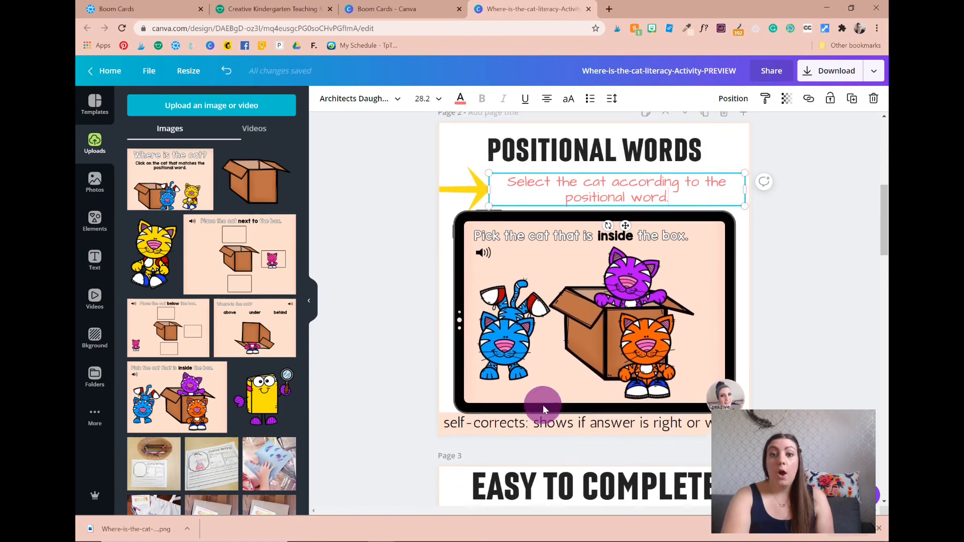
click(813, 72)
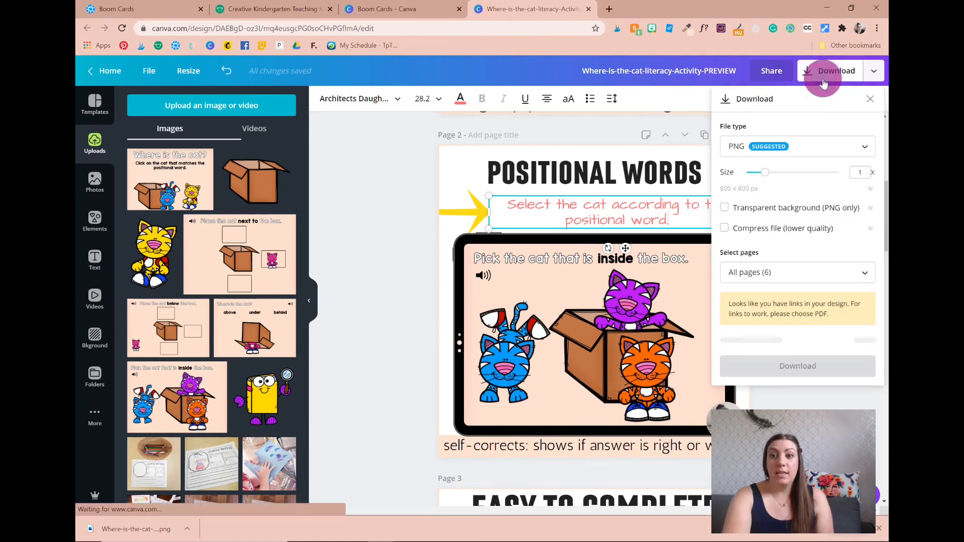
click(779, 276)
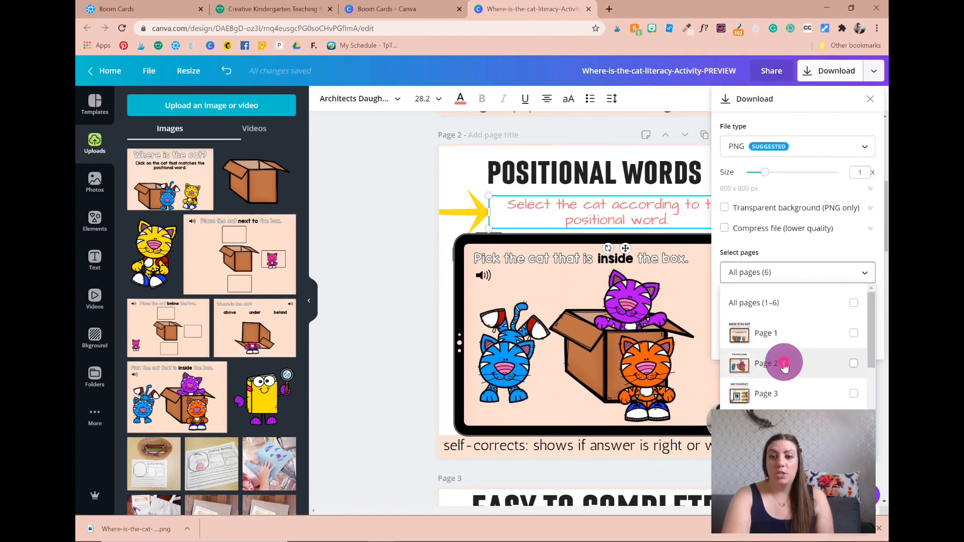
click(781, 365)
click(836, 240)
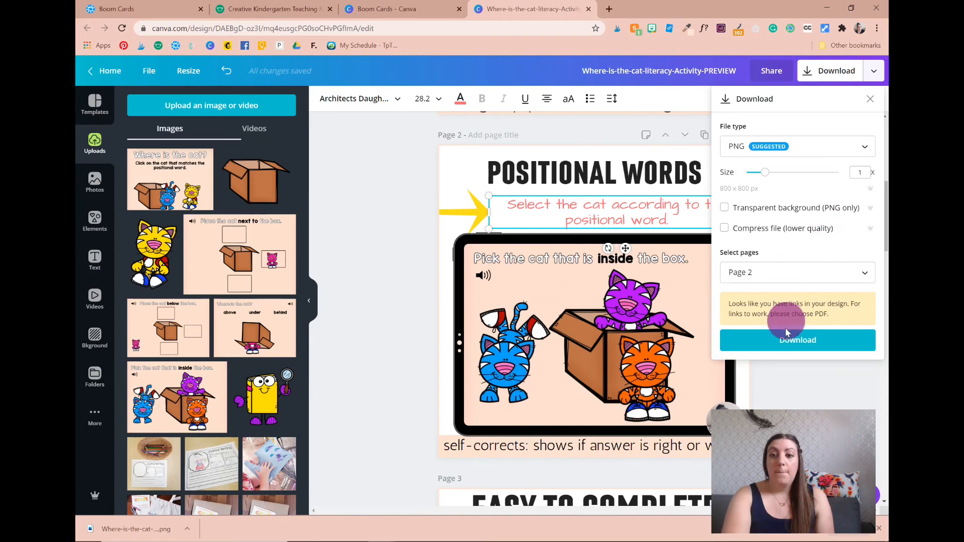
click(785, 340)
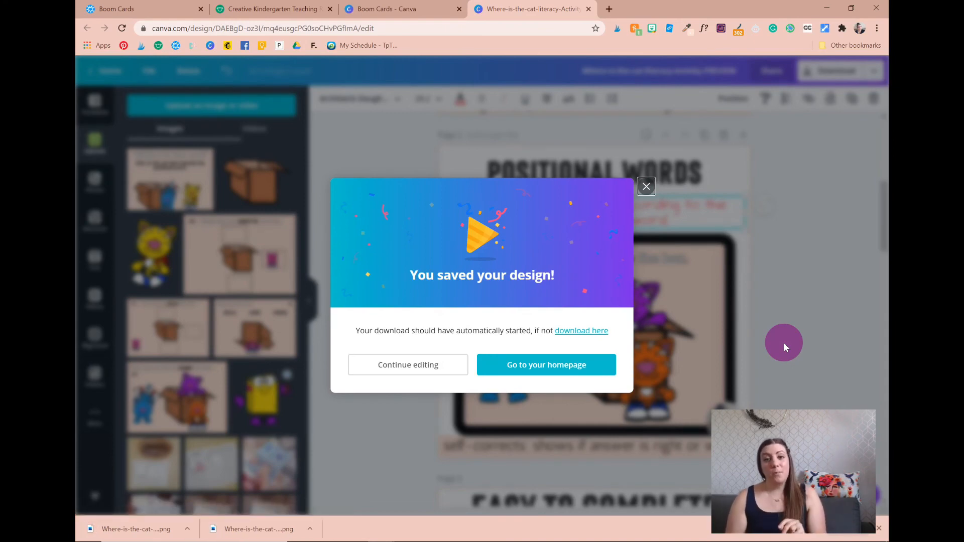
click(646, 197)
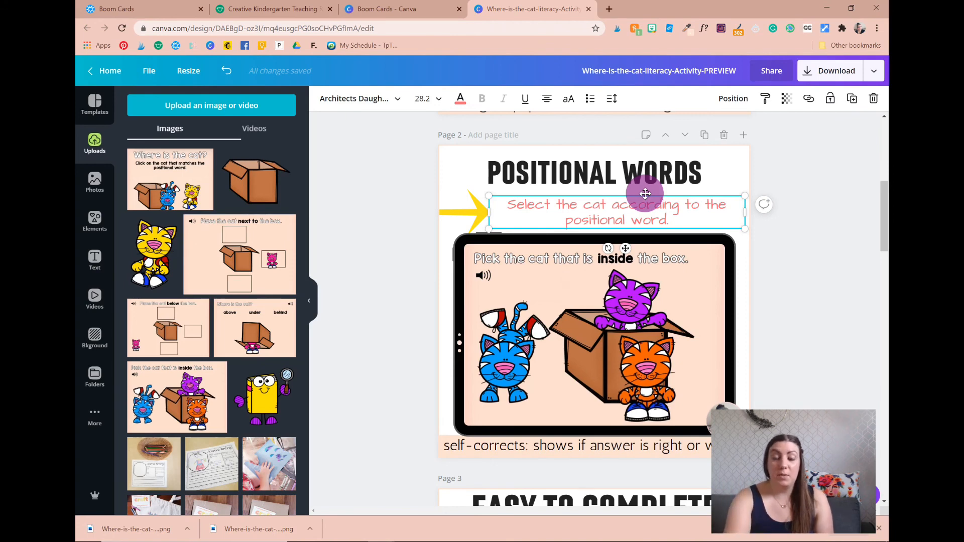
- Move page 3's "Easy to Complete" title down slightly, keeping it centred on the page
scroll(644, 193, down, 3)
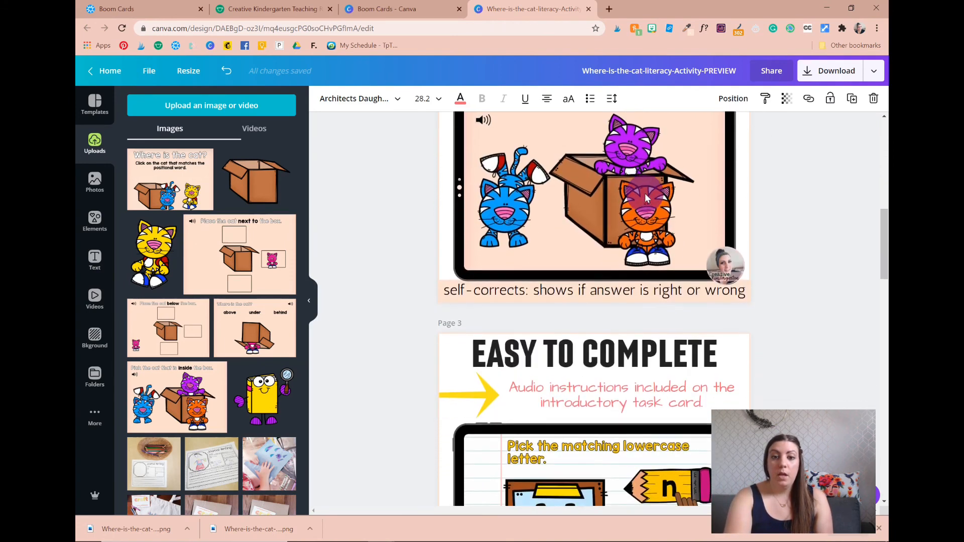
scroll(645, 194, down, 3)
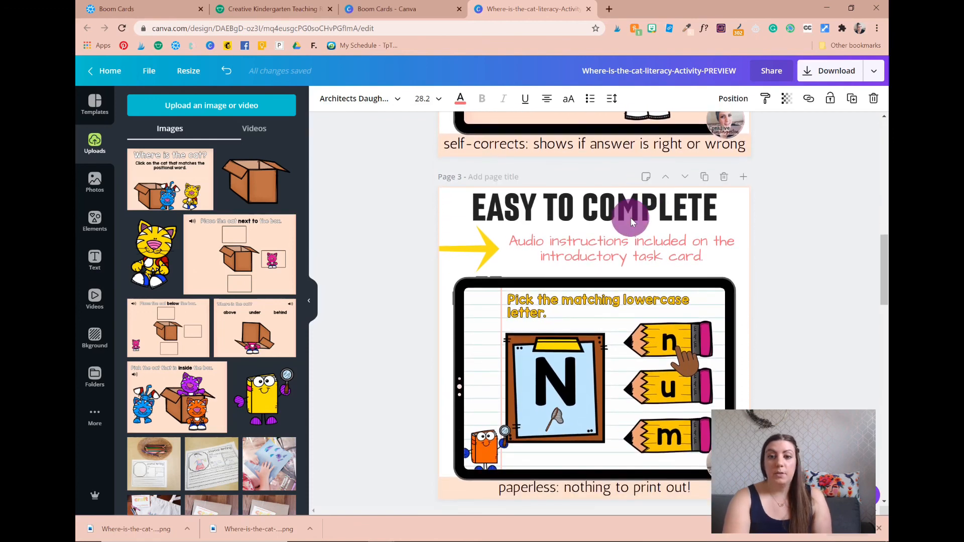
scroll(631, 222, down, 1)
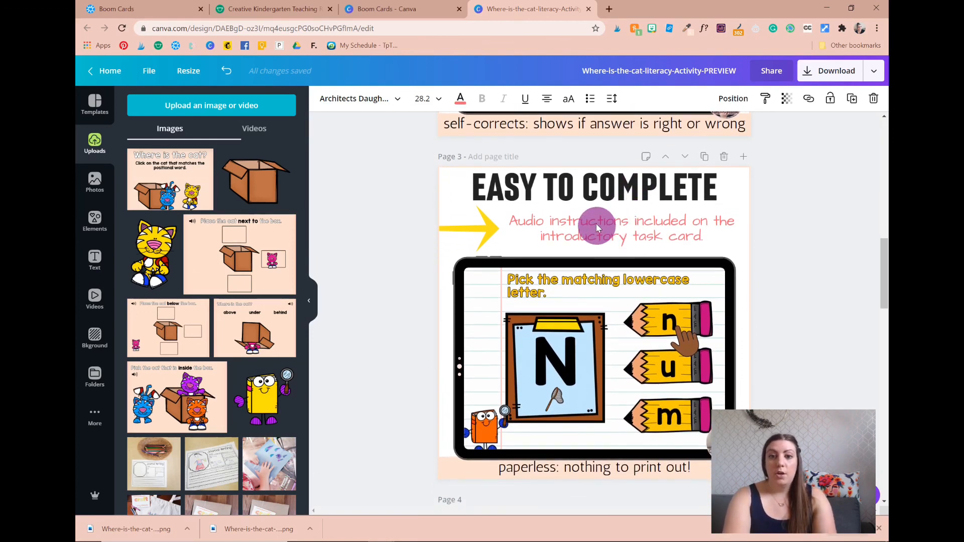
click(595, 194)
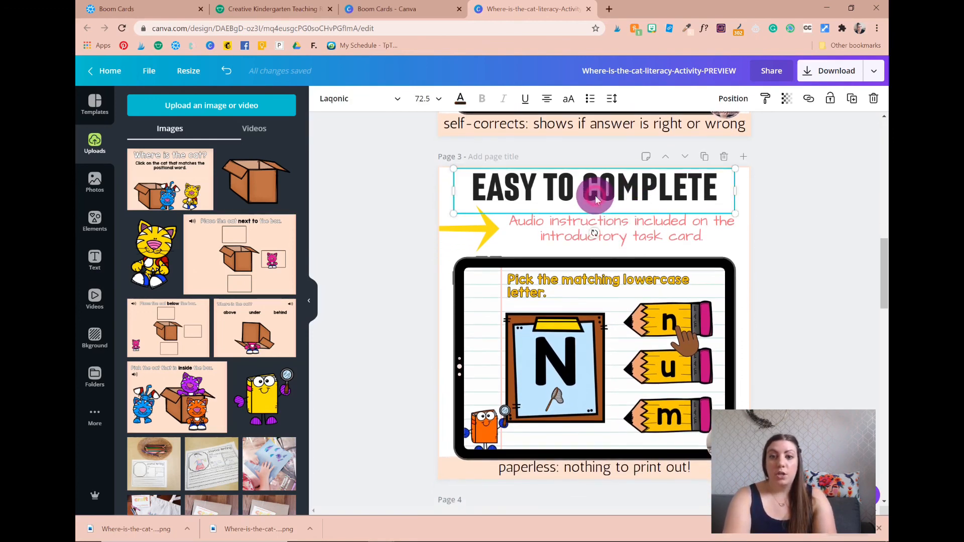
click(766, 235)
drag(672, 193, 674, 197)
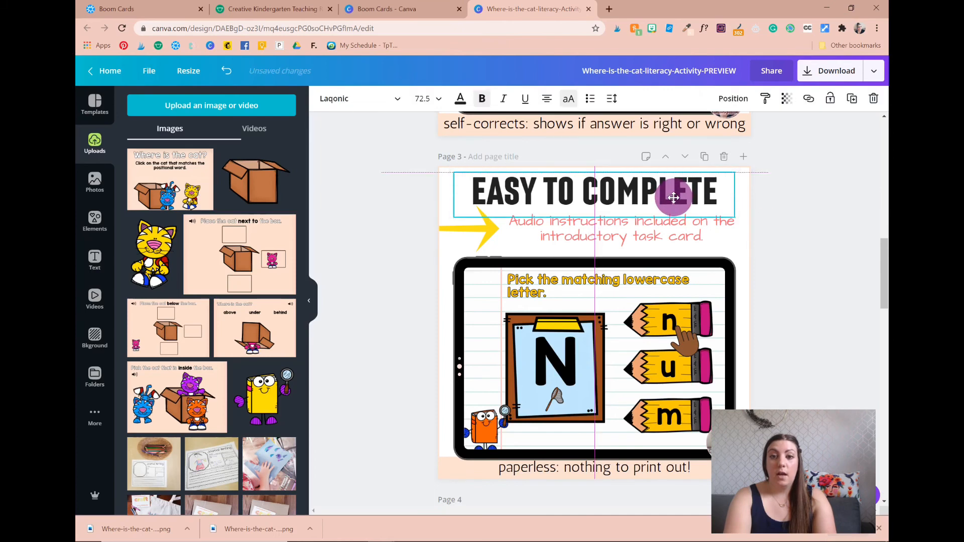
click(802, 276)
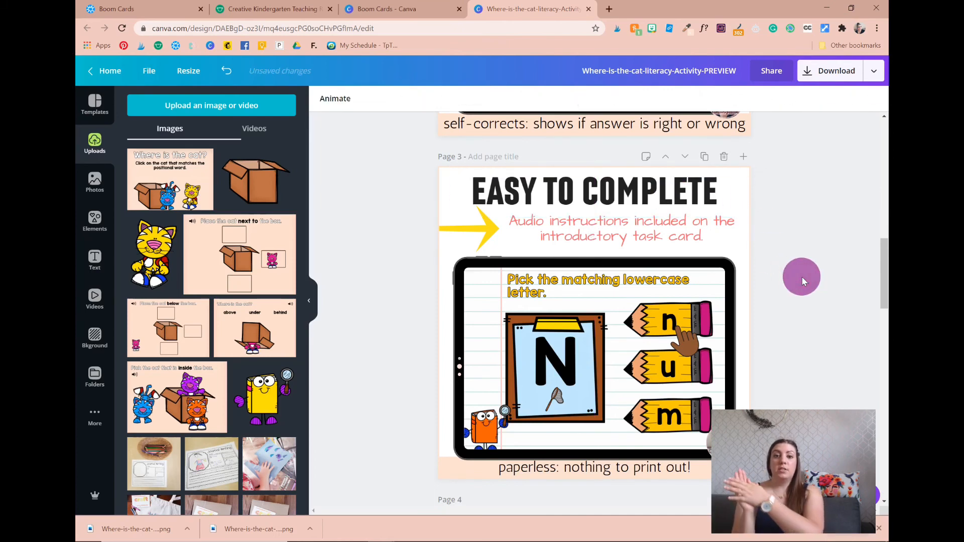
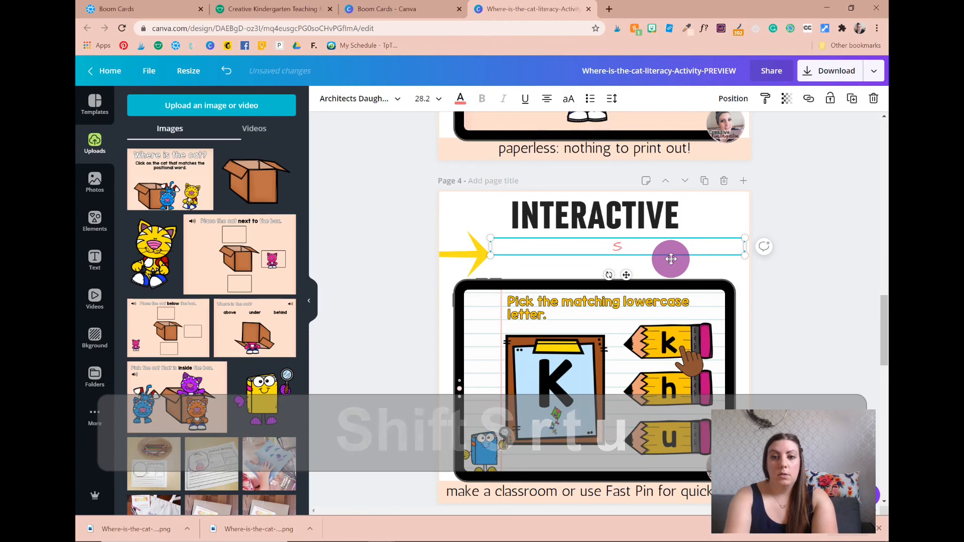
- Replace page 4's pink subtitle with "Students can drag and drop the cat according to the postional word."
text(ts)
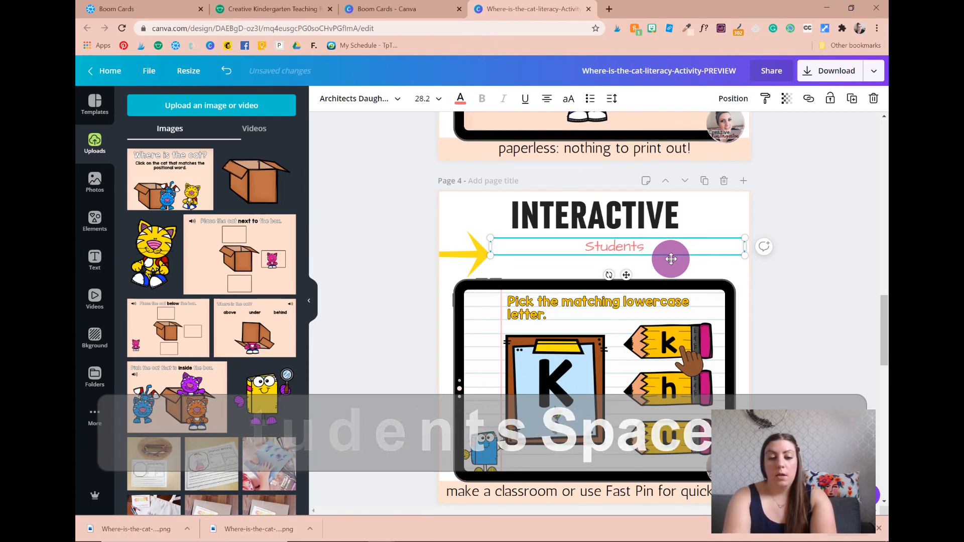
text( can drag and)
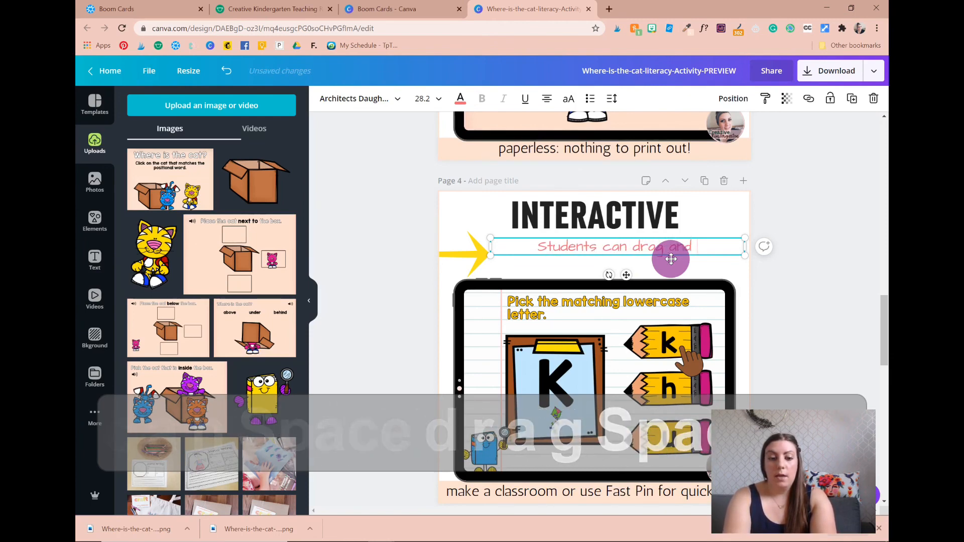
text( drop the cat)
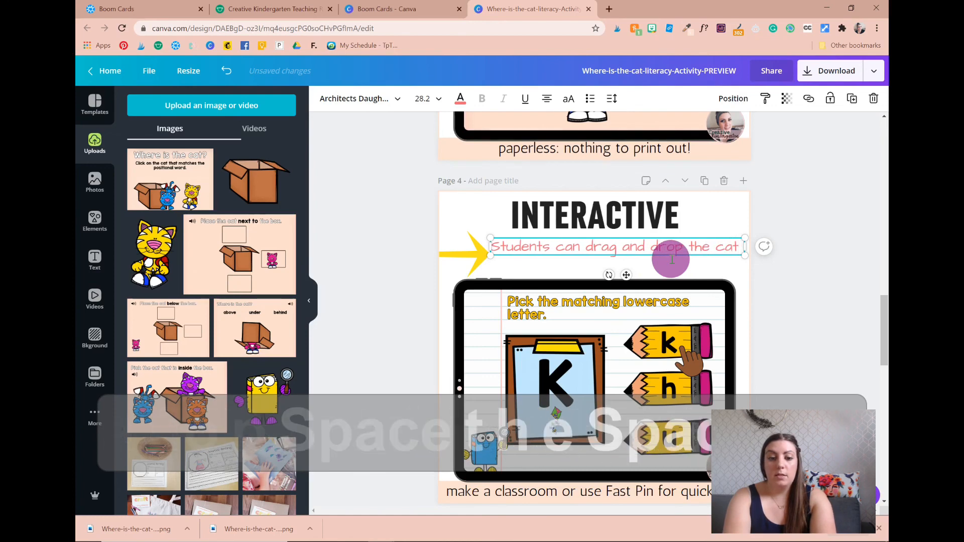
text( according t)
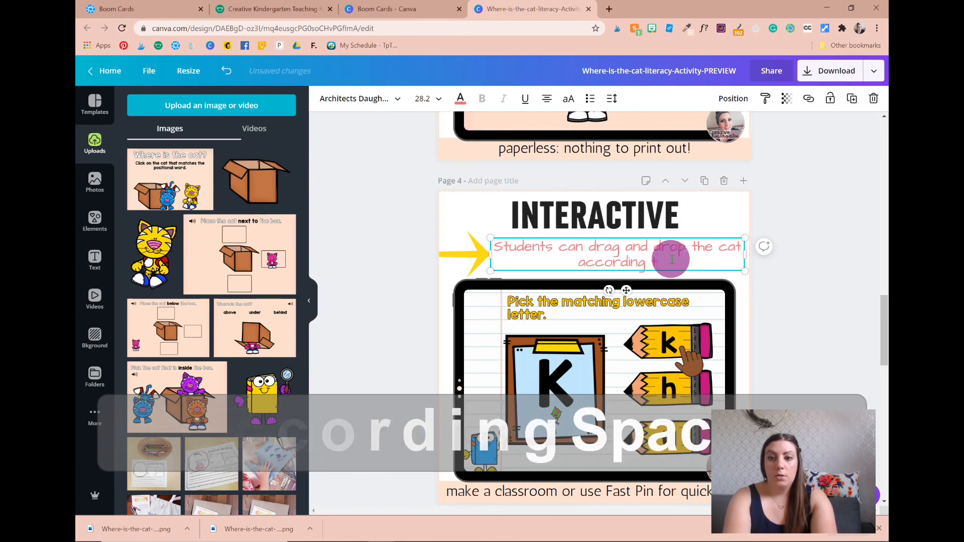
text(o the positional word.)
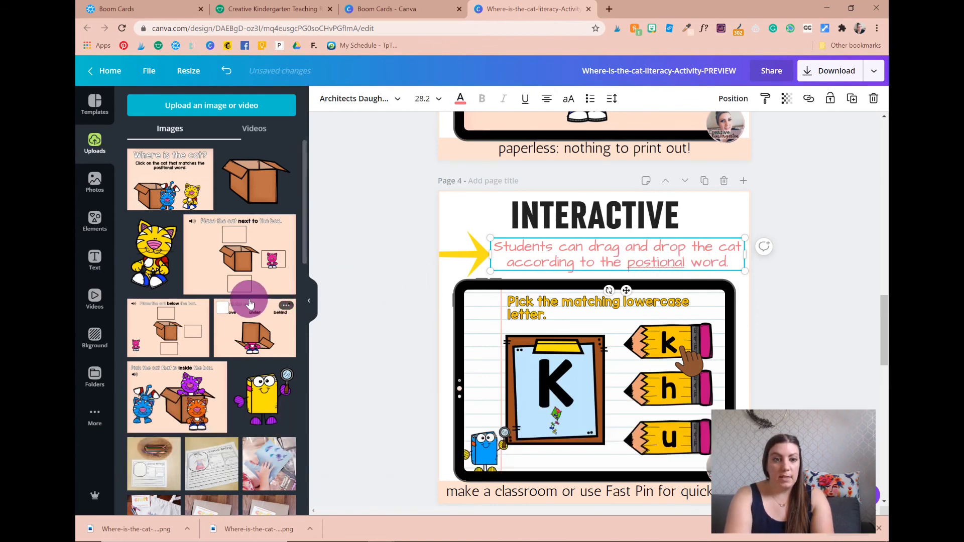
- Fit the uploaded "Place the cat below the box" slide into page 4's tablet frame and place the hand pointer on the pink cat
click(181, 326)
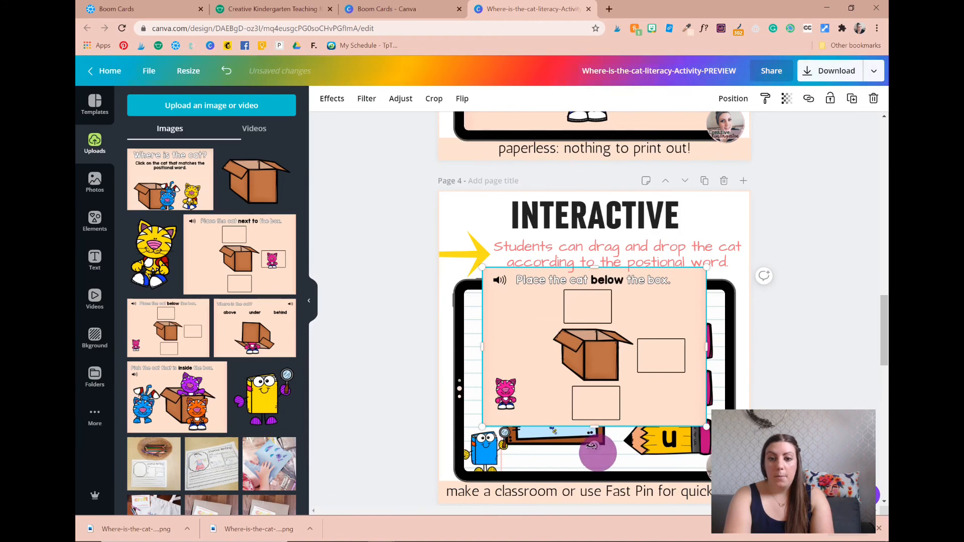
drag(595, 446, 496, 344)
drag(573, 374, 571, 375)
drag(690, 376, 505, 465)
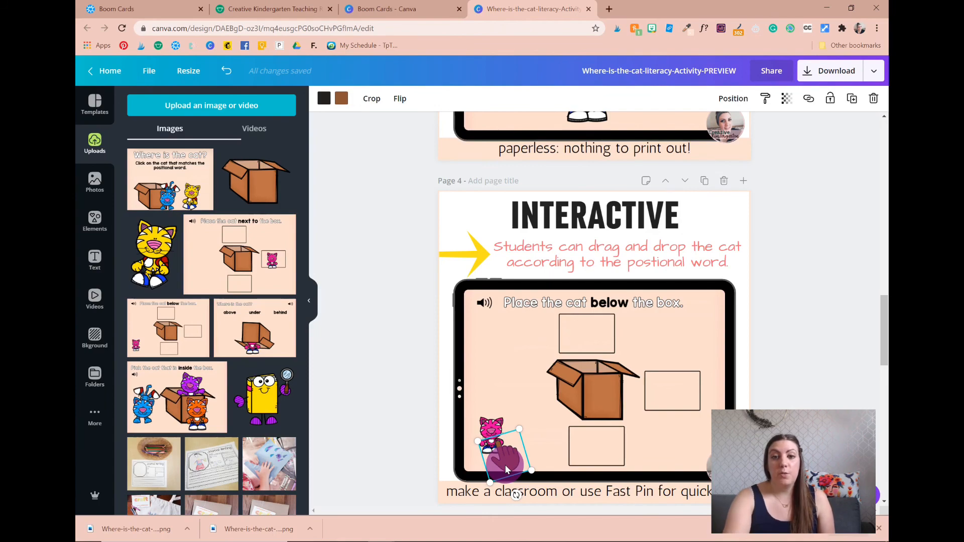
- Review the titles, subtitles and tablet slides on pages 2 through 4 of the design
scroll(504, 465, up, 10)
scroll(505, 465, up, 2)
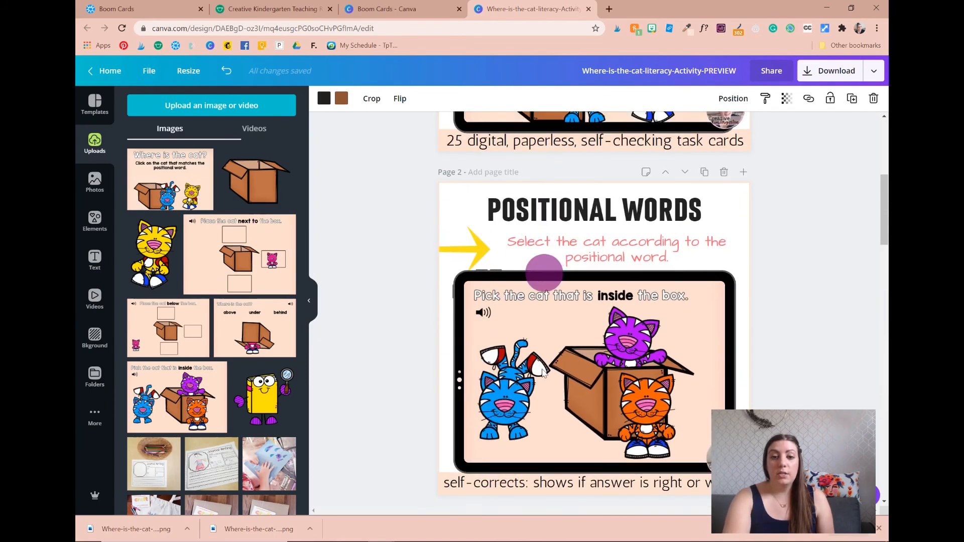
scroll(542, 366, down, 6)
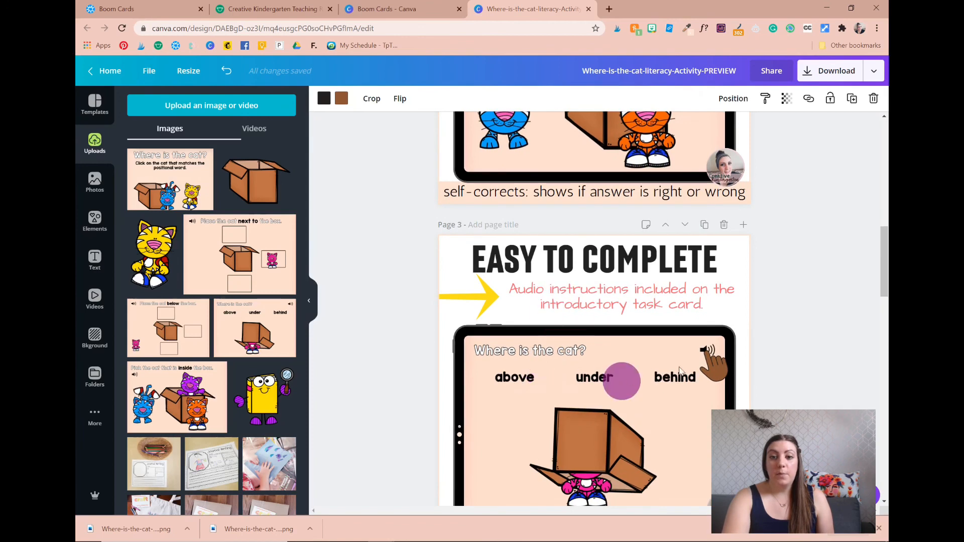
scroll(709, 360, down, 8)
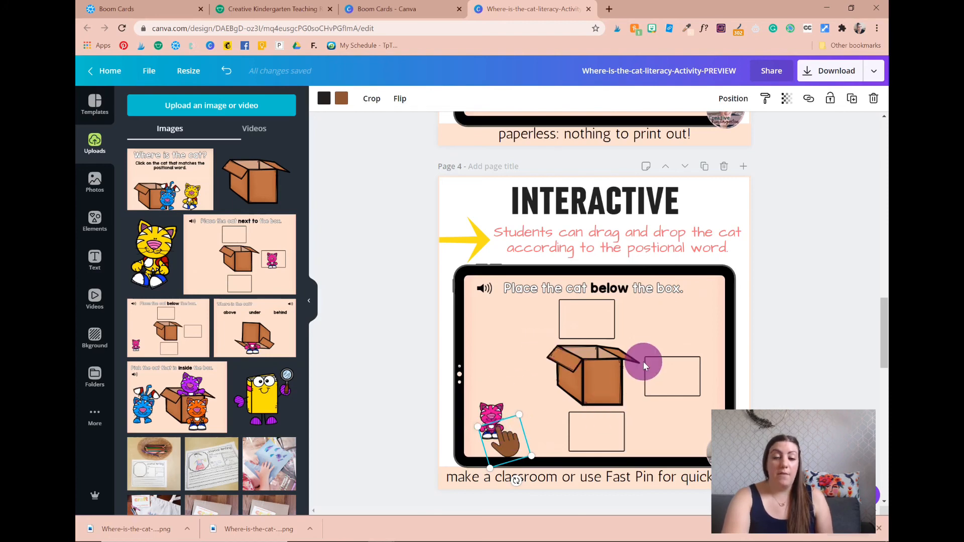
scroll(643, 361, down, 2)
scroll(643, 362, up, 1)
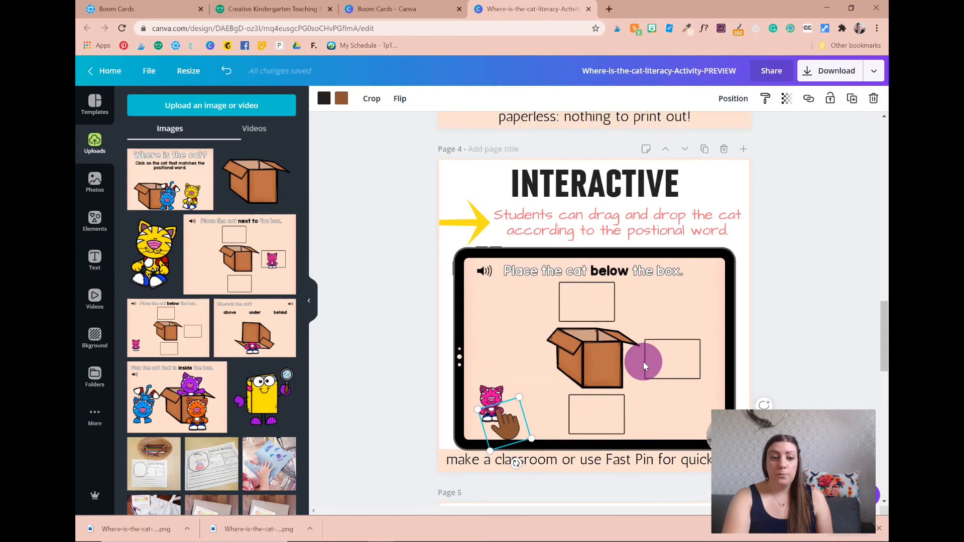
scroll(643, 361, up, 3)
scroll(643, 361, down, 4)
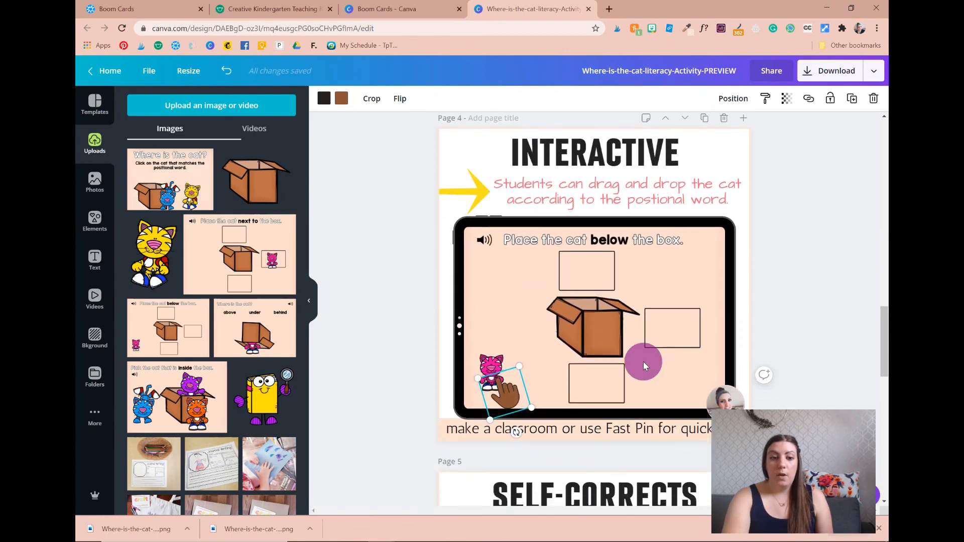
scroll(664, 329, up, 2)
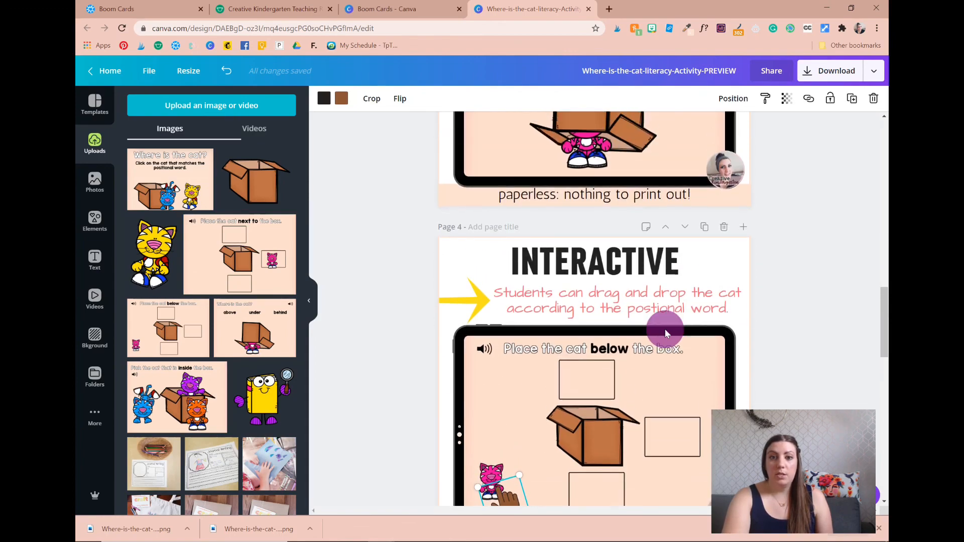
scroll(665, 329, up, 5)
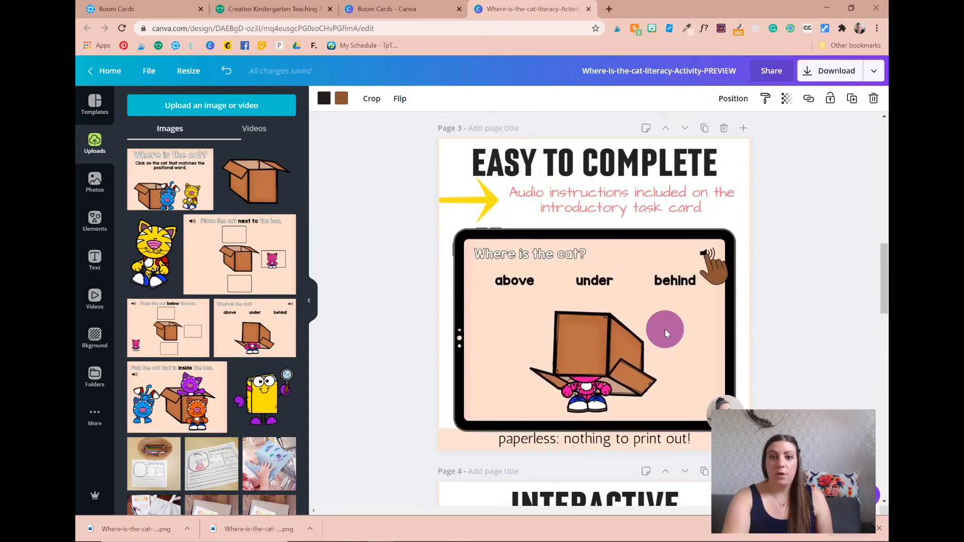
- Download only page 3 of the design as a PNG and return to editing
click(821, 80)
click(772, 271)
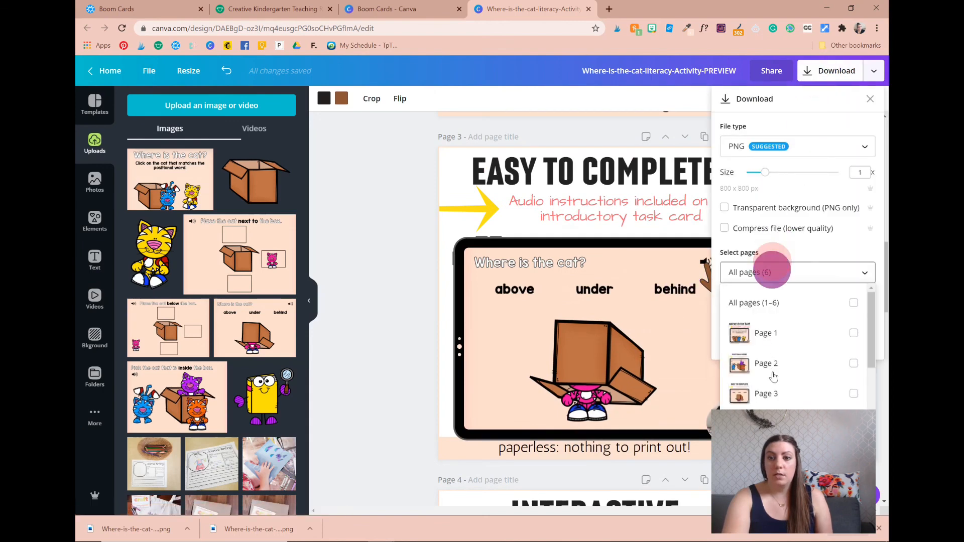
click(774, 381)
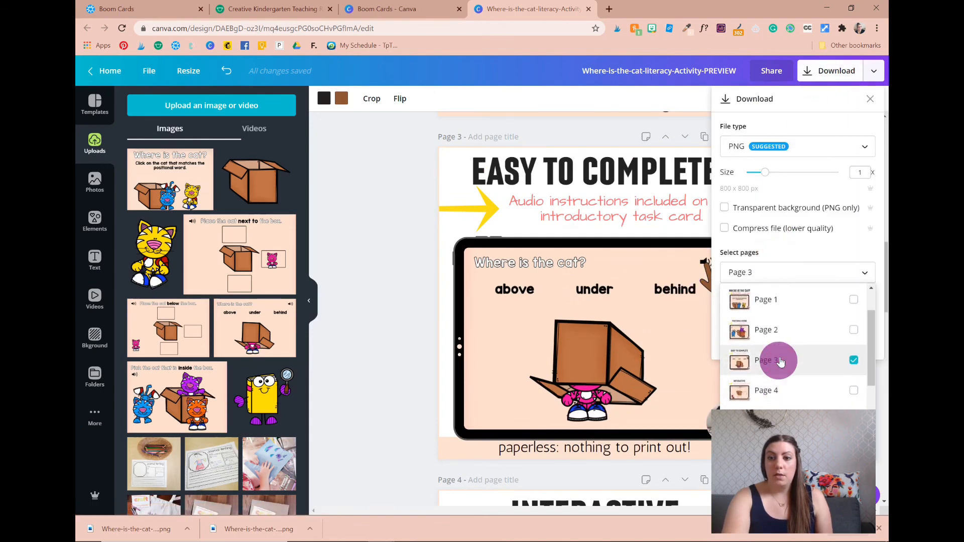
click(826, 224)
click(786, 339)
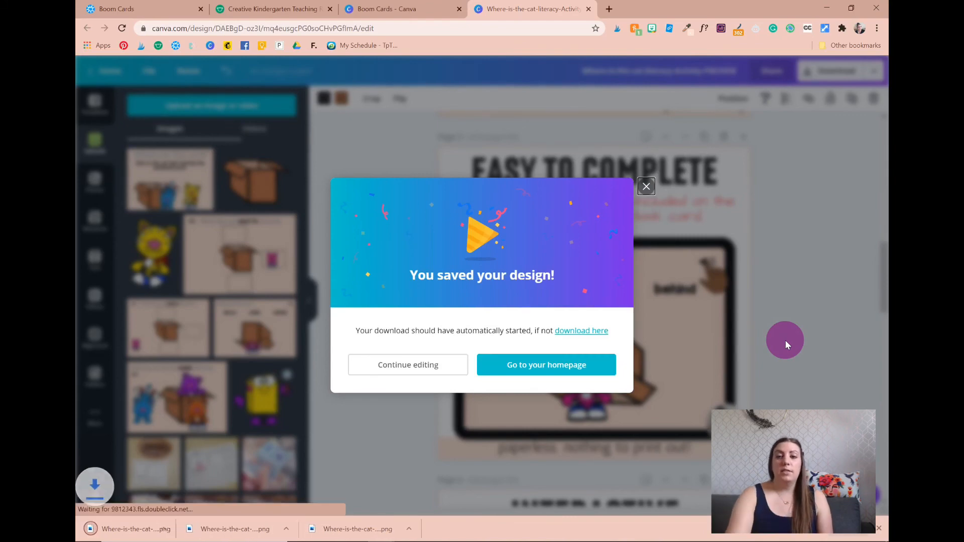
click(646, 189)
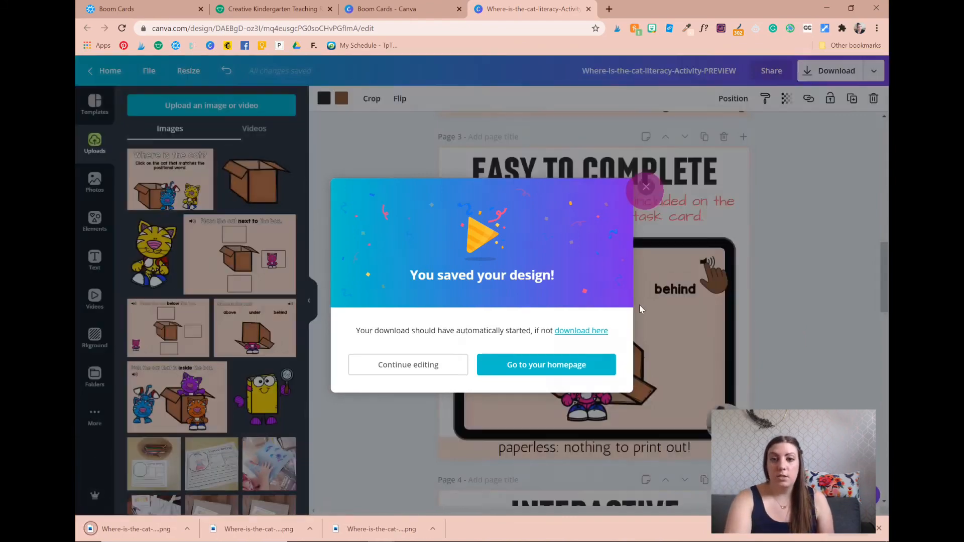
- Download only page 4 of the design as a PNG and return to editing
scroll(640, 304, down, 4)
scroll(640, 304, down, 2)
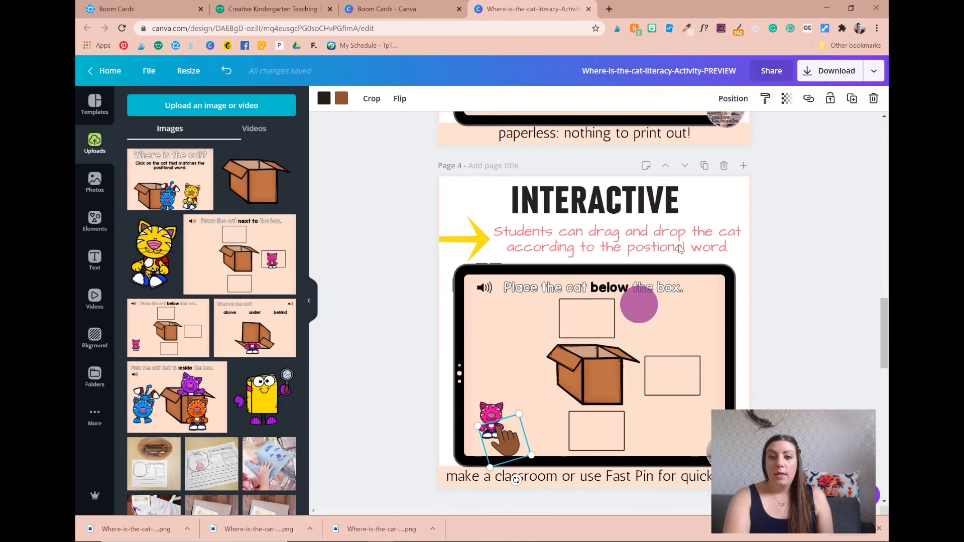
click(833, 80)
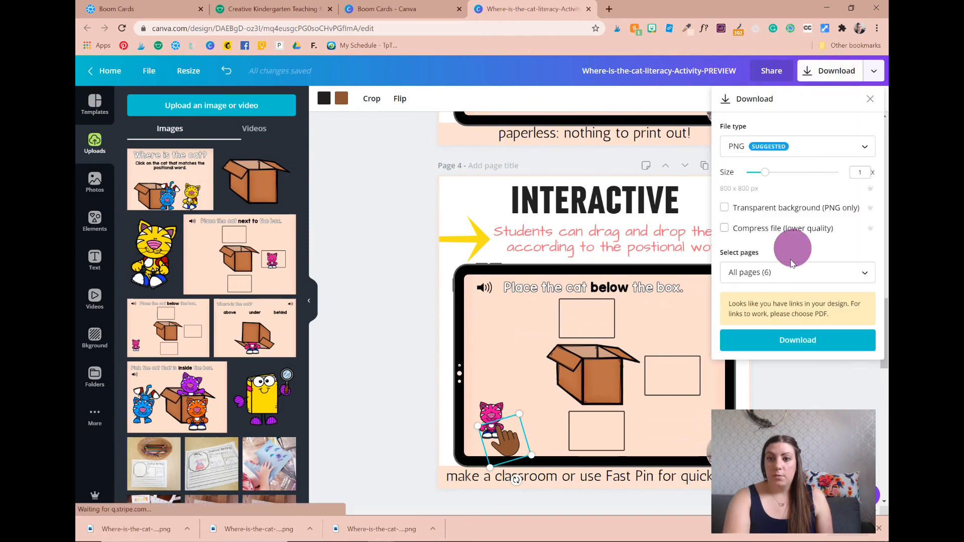
click(788, 272)
scroll(785, 359, down, 2)
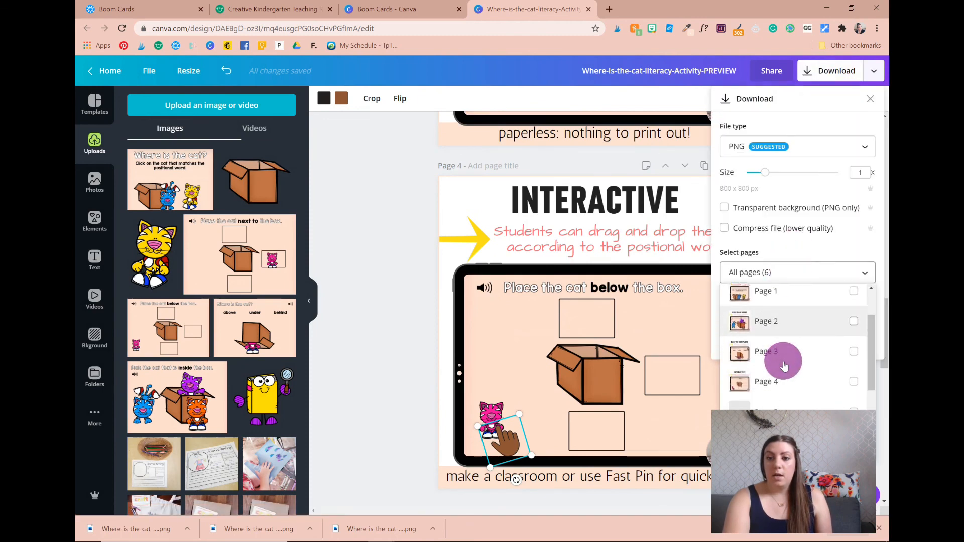
click(854, 357)
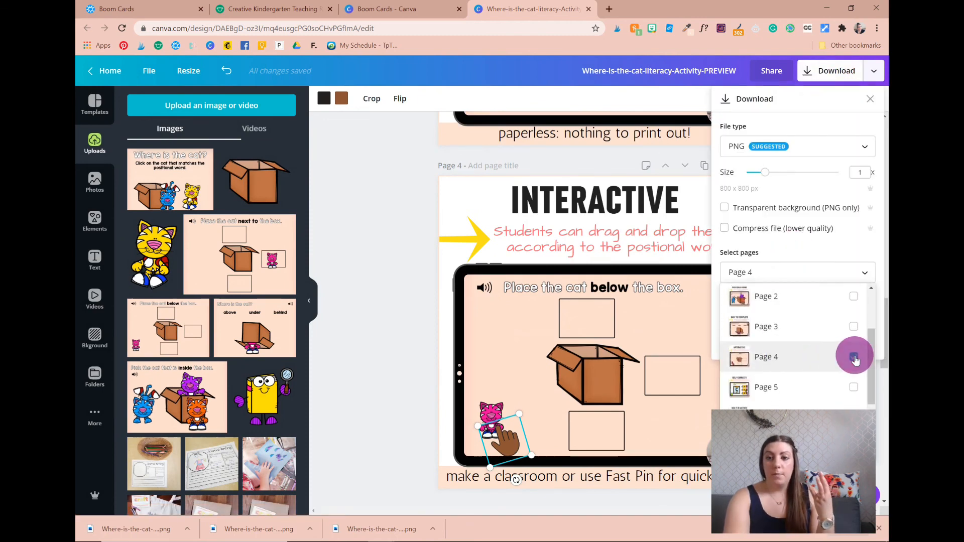
click(827, 262)
click(809, 348)
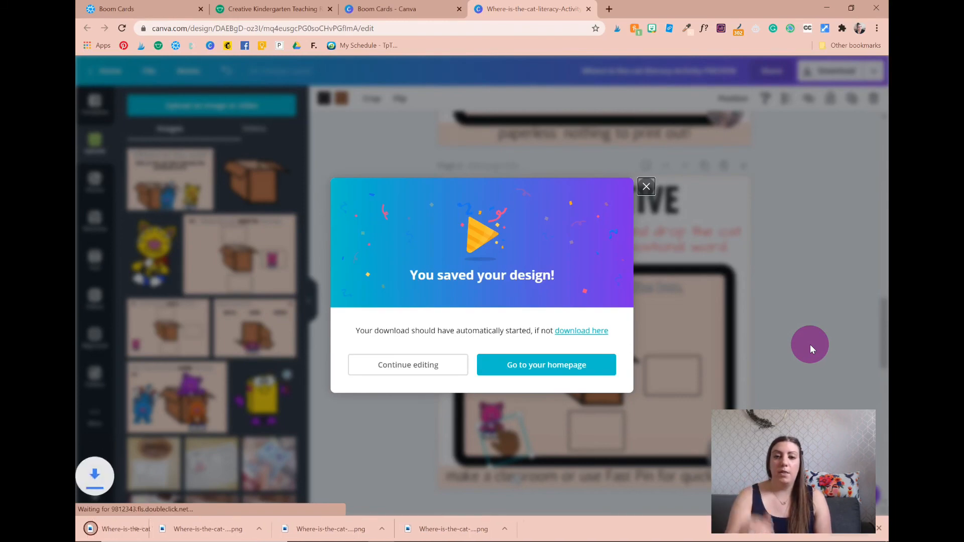
click(644, 190)
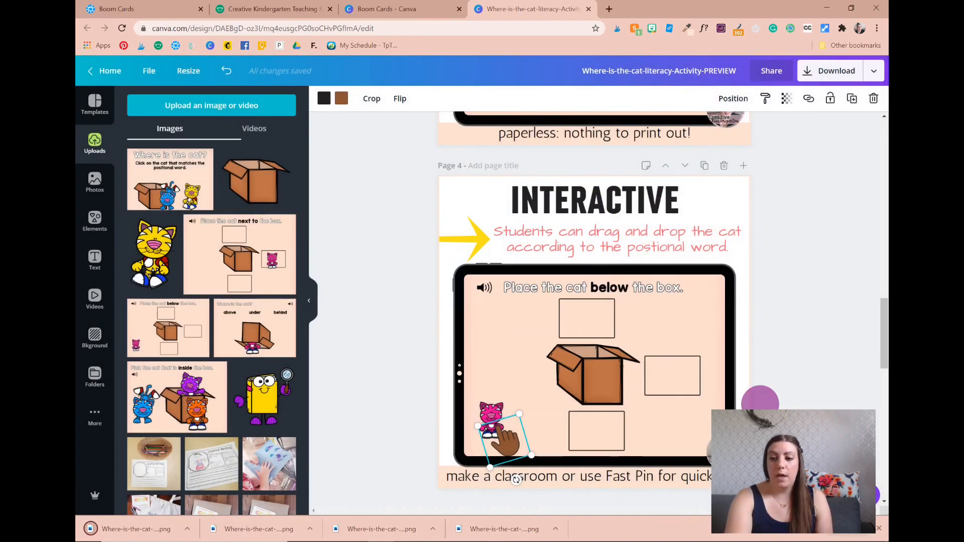
- Fit the uploaded "Where is the cat?" slide into page 5's tablet frame and place the hand pointer on the word "under"
scroll(770, 349, down, 5)
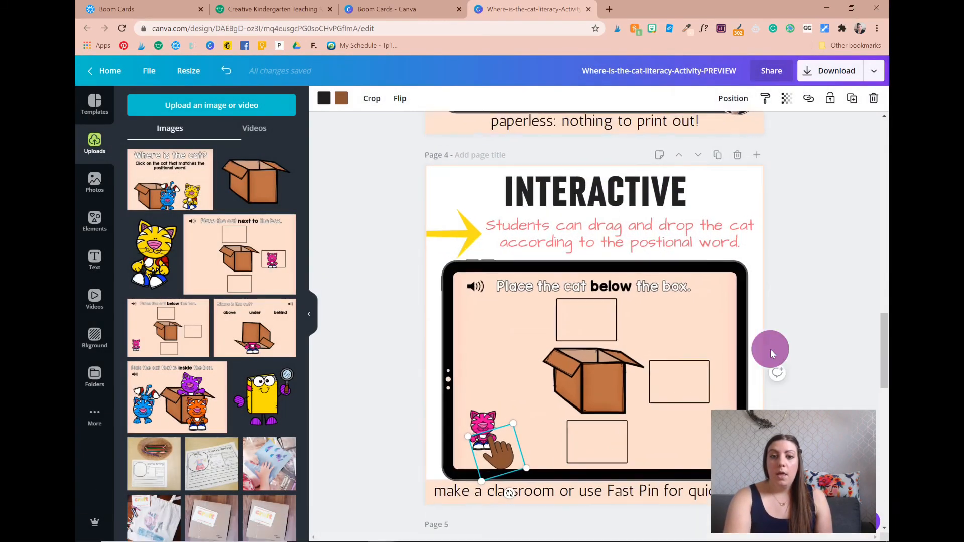
scroll(770, 349, down, 2)
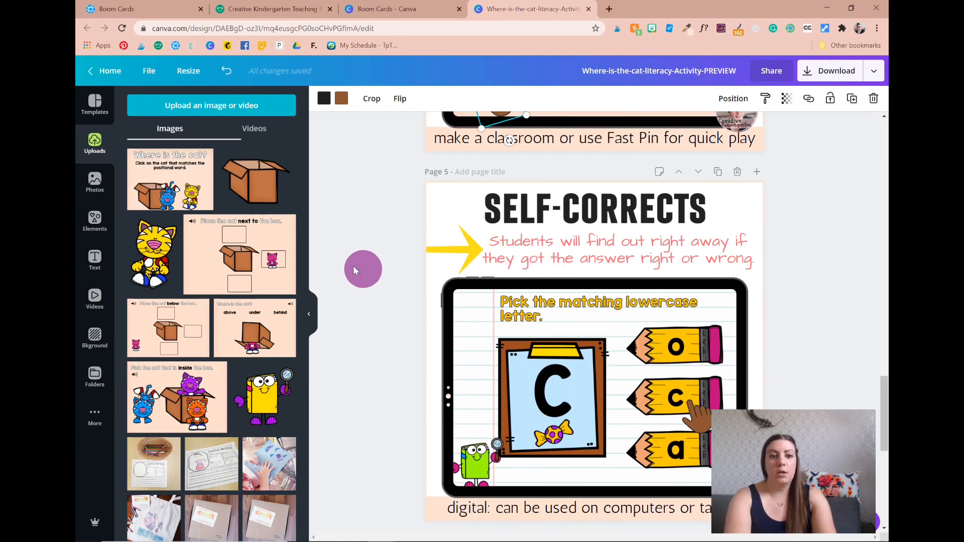
click(278, 327)
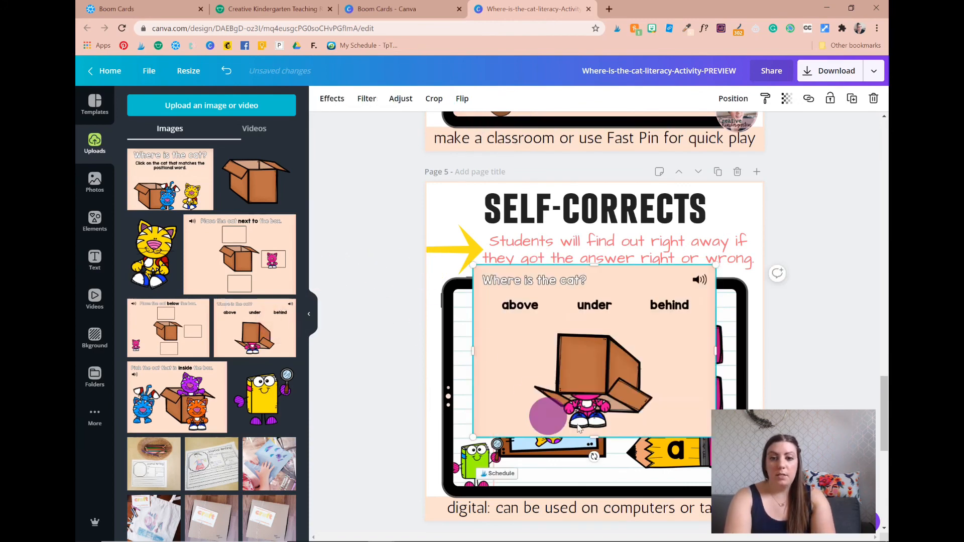
drag(586, 452, 463, 352)
drag(578, 352, 578, 371)
drag(694, 425, 606, 351)
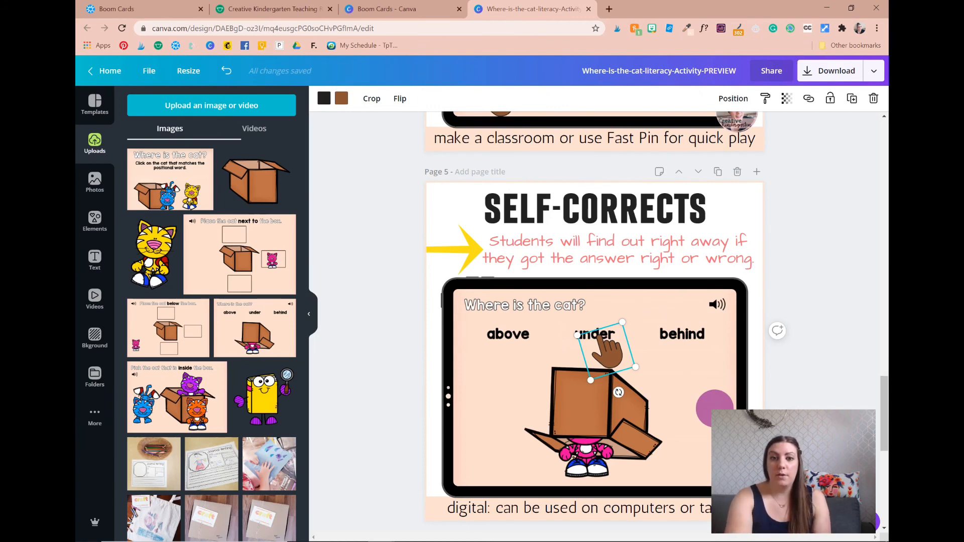
- Upload the positional-words-activity cover from the Downloads folder and use it to replace the Match the Letter picture on page 6
scroll(638, 312, down, 5)
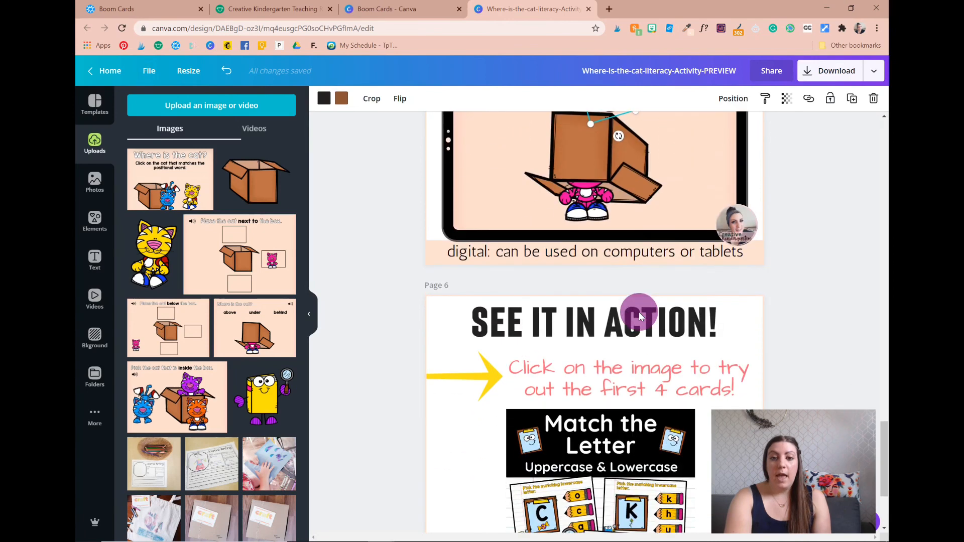
scroll(639, 315, down, 2)
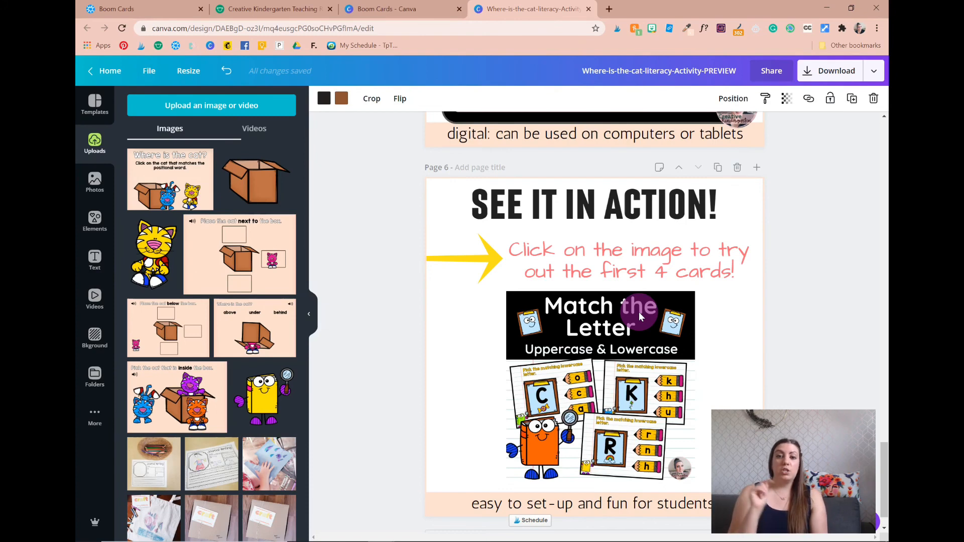
click(234, 116)
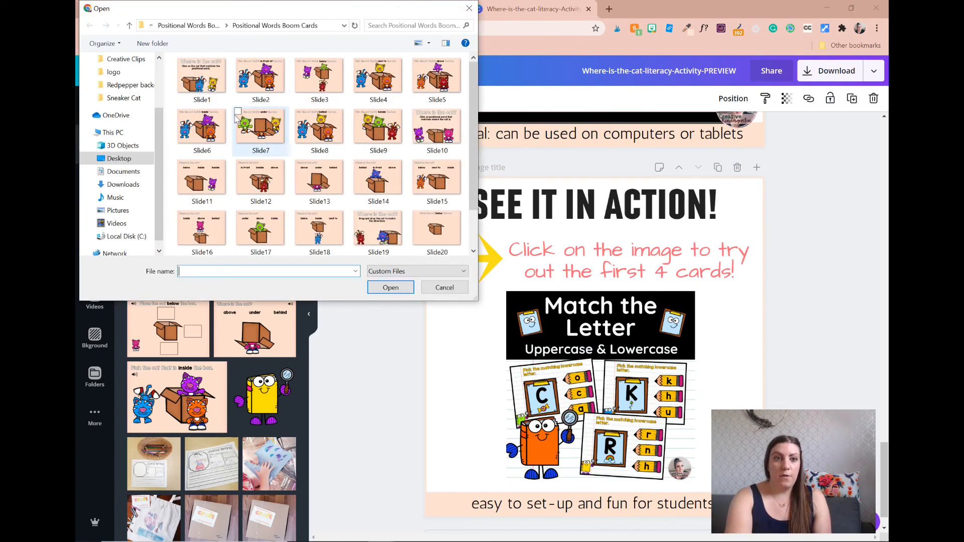
scroll(145, 98, up, 2)
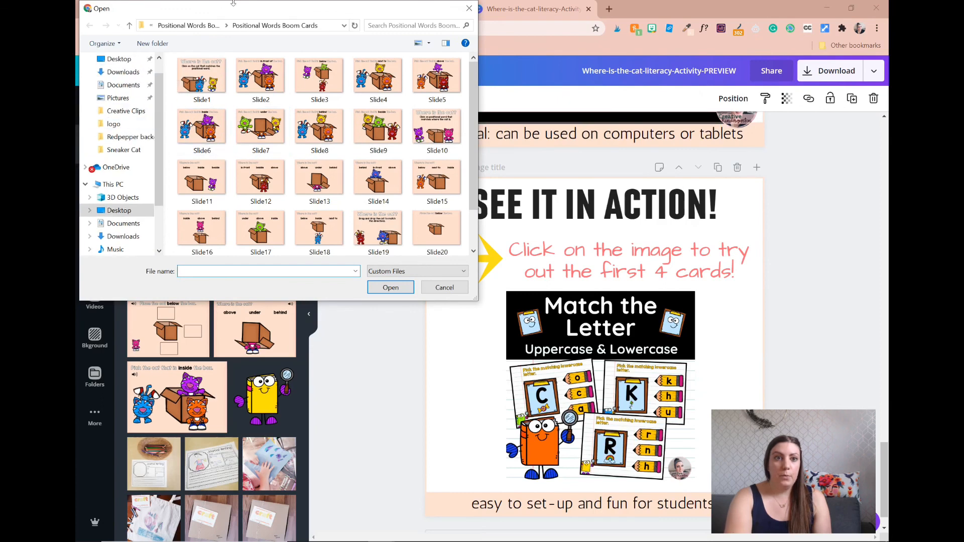
click(191, 25)
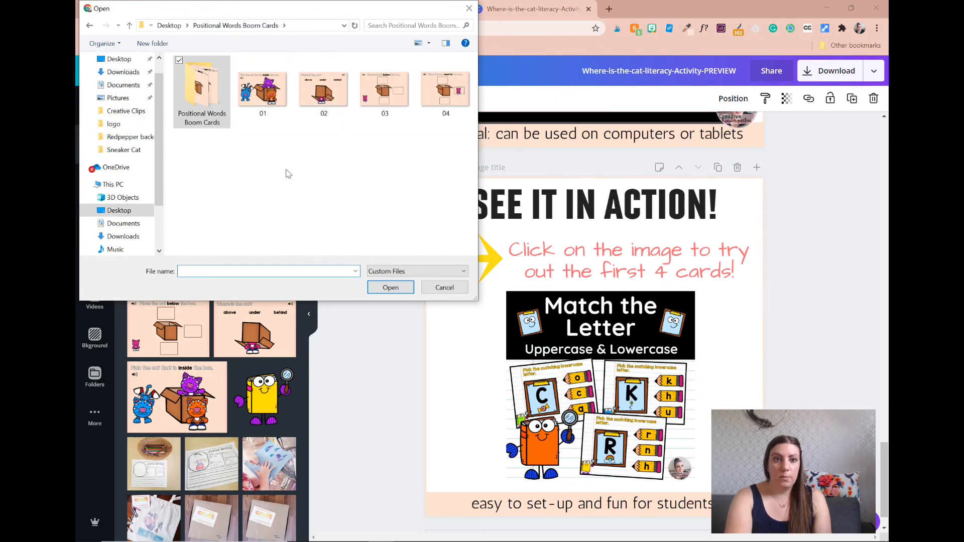
scroll(120, 105, up, 2)
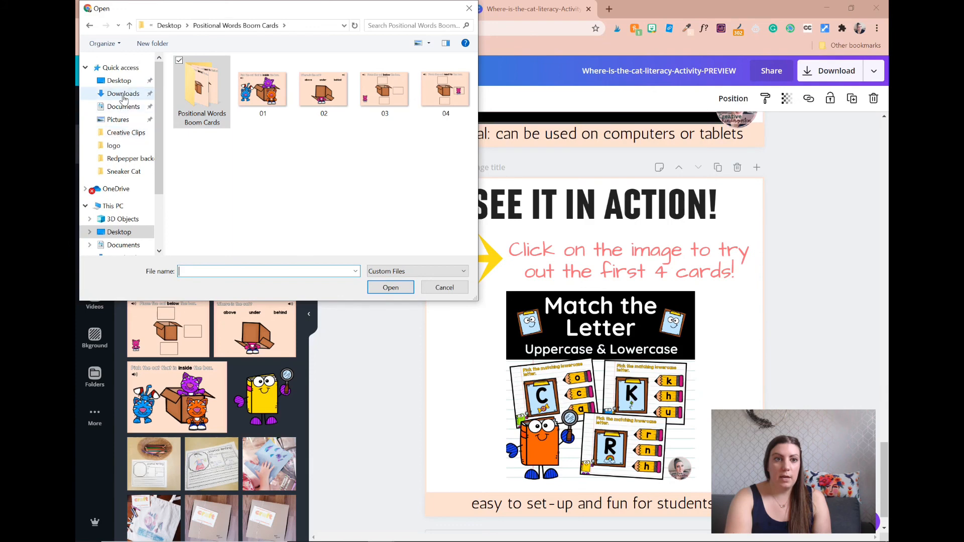
click(123, 94)
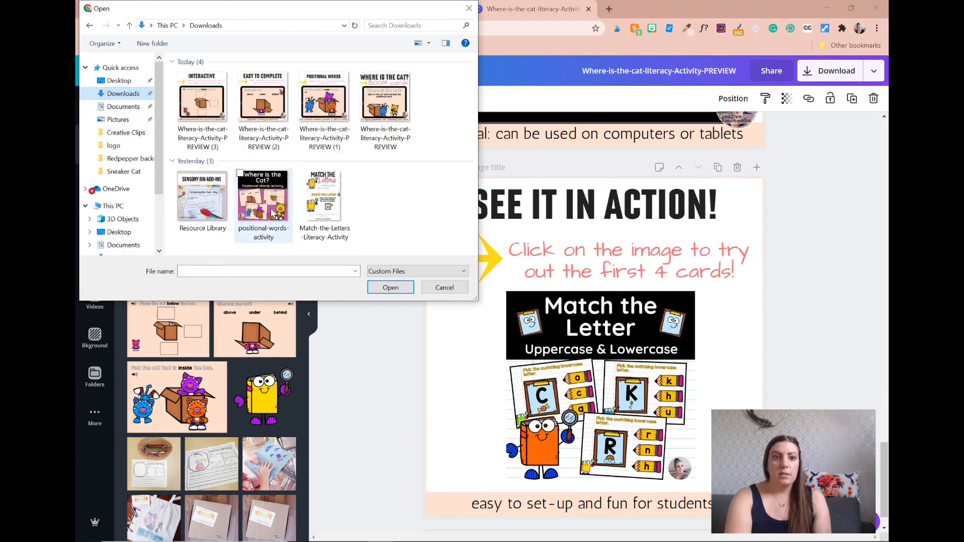
double_click(271, 212)
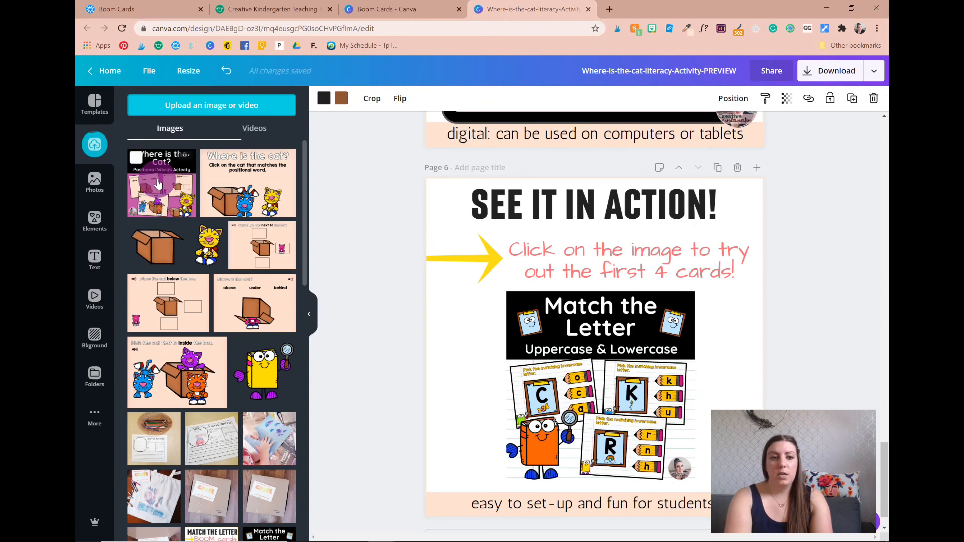
drag(158, 185, 510, 320)
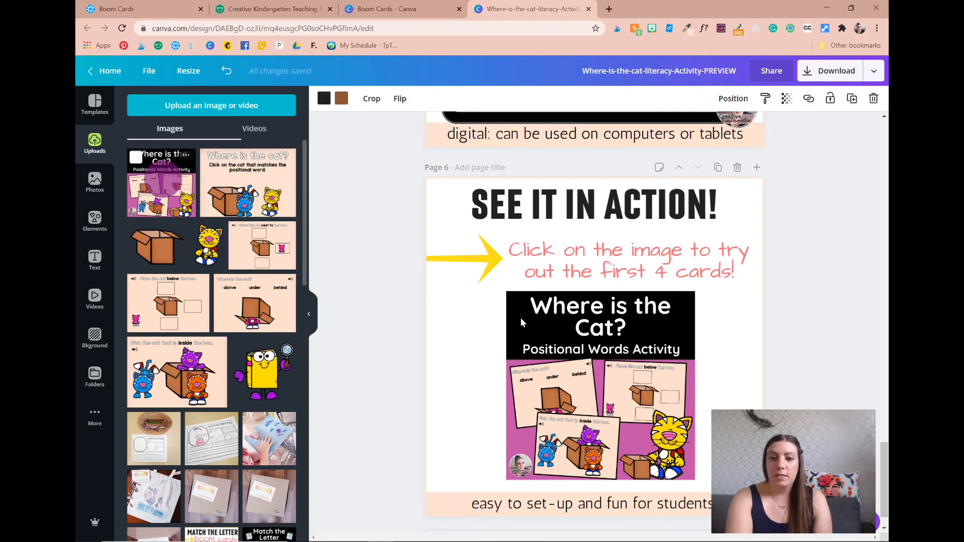
- Open the link of page 6's cover image for editing, and publish the Where is the Cat? deck to the store in Boom Learning
click(529, 322)
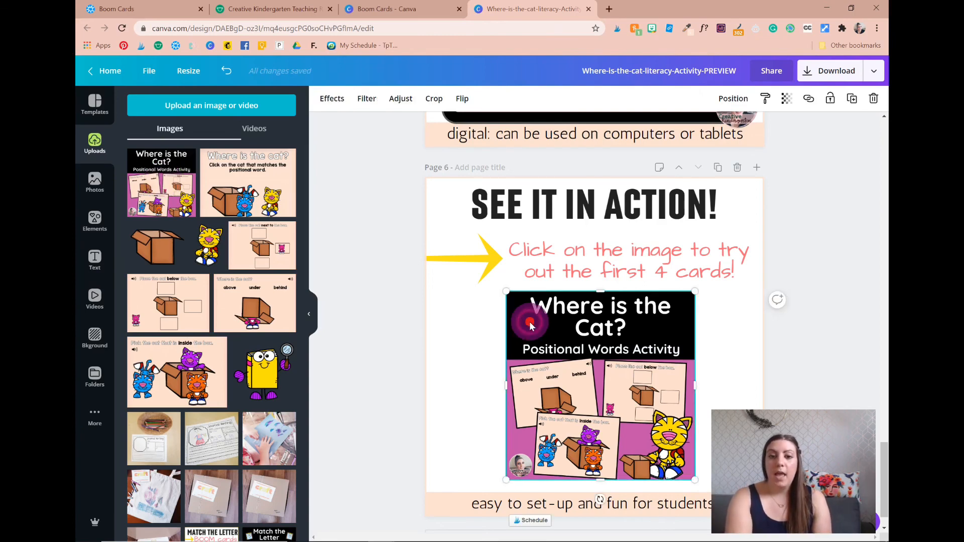
click(807, 109)
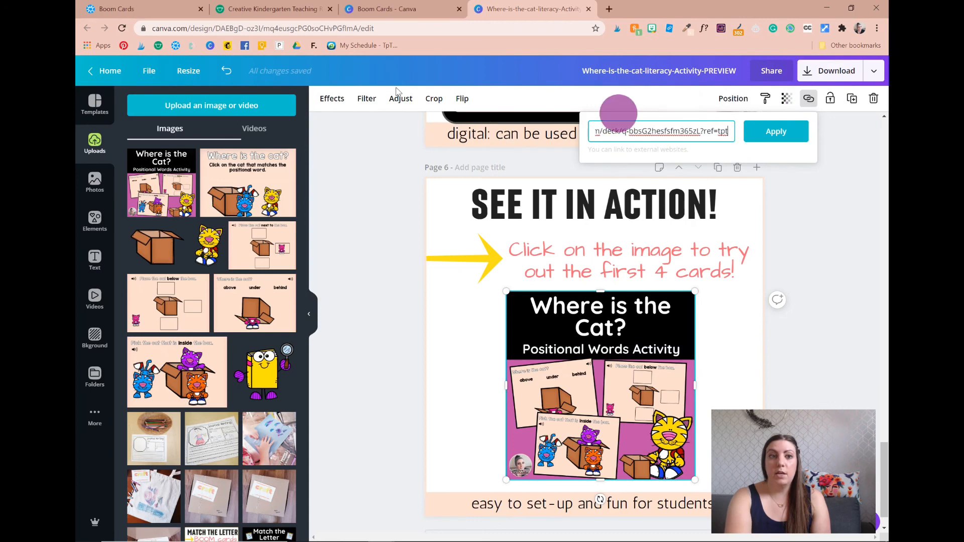
click(130, 9)
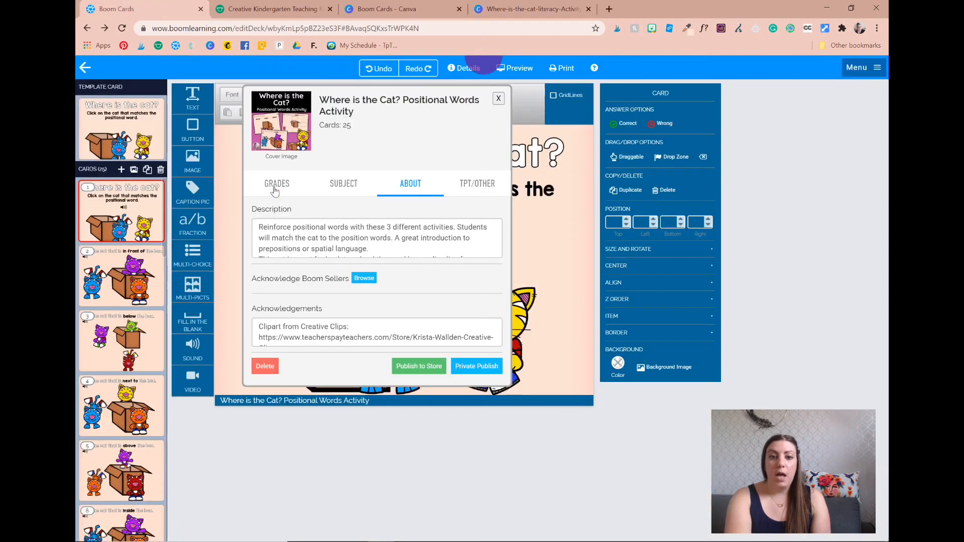
click(485, 195)
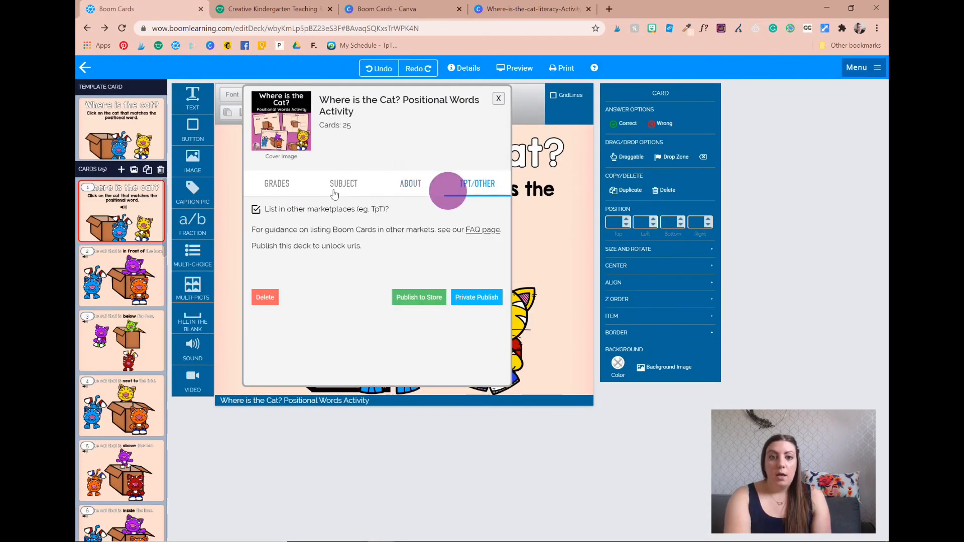
click(394, 301)
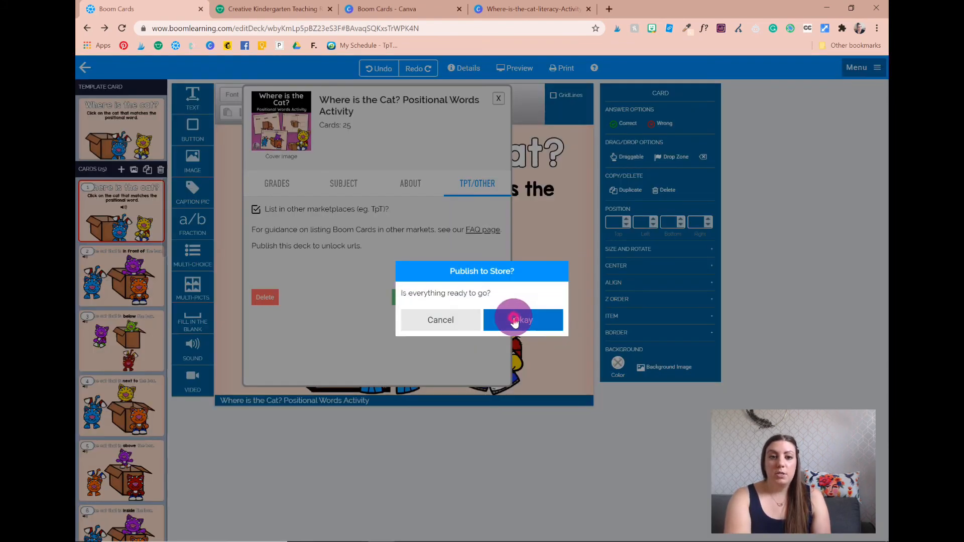
click(514, 317)
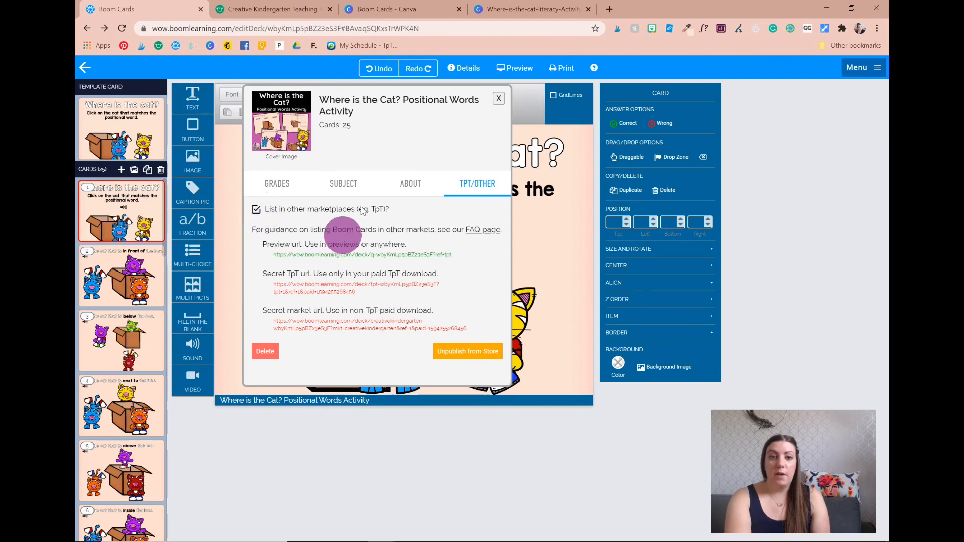
- Copy the deck's preview URL from Boom Learning and apply it in Canva as the link of page 6's cover image
click(286, 255)
right_click(288, 256)
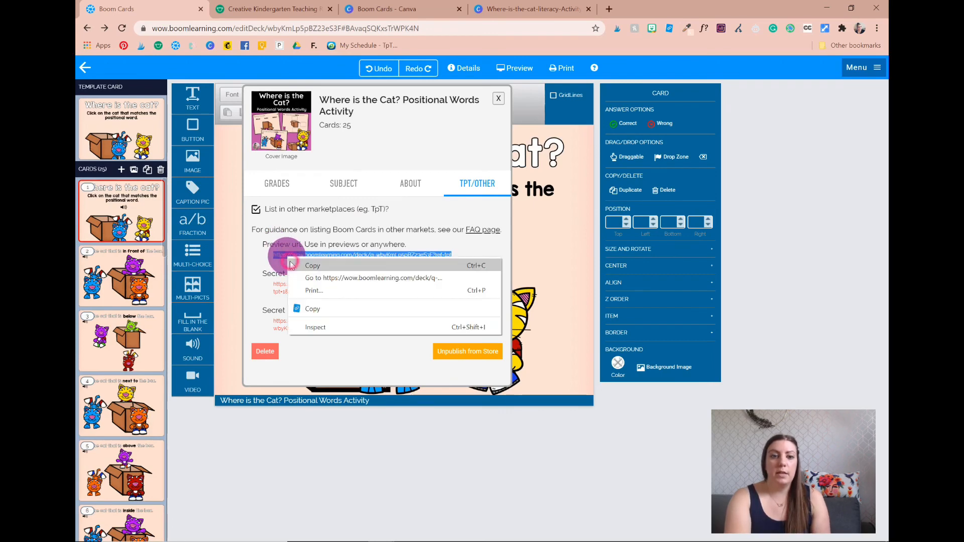
click(306, 263)
click(492, 9)
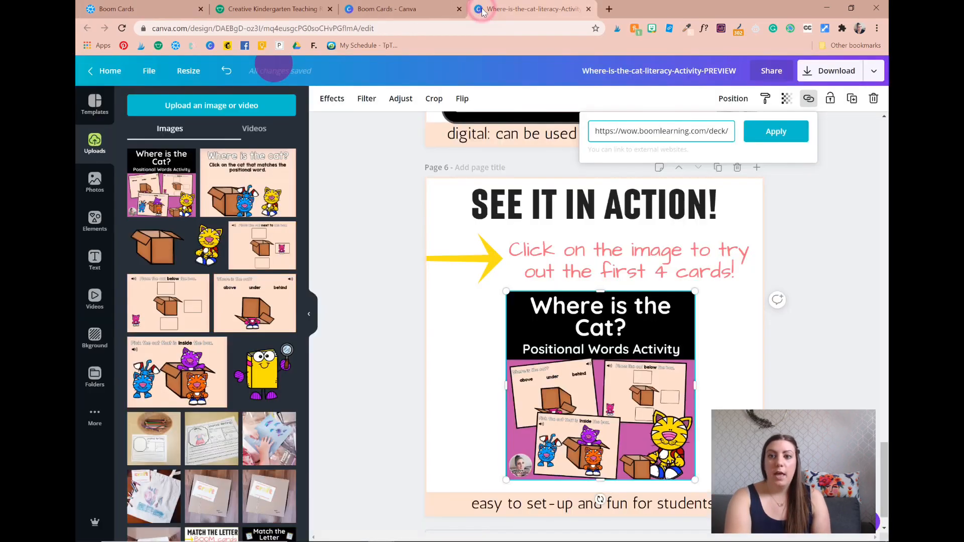
click(715, 130)
key(ctrl+a)
key(ctrl+v)
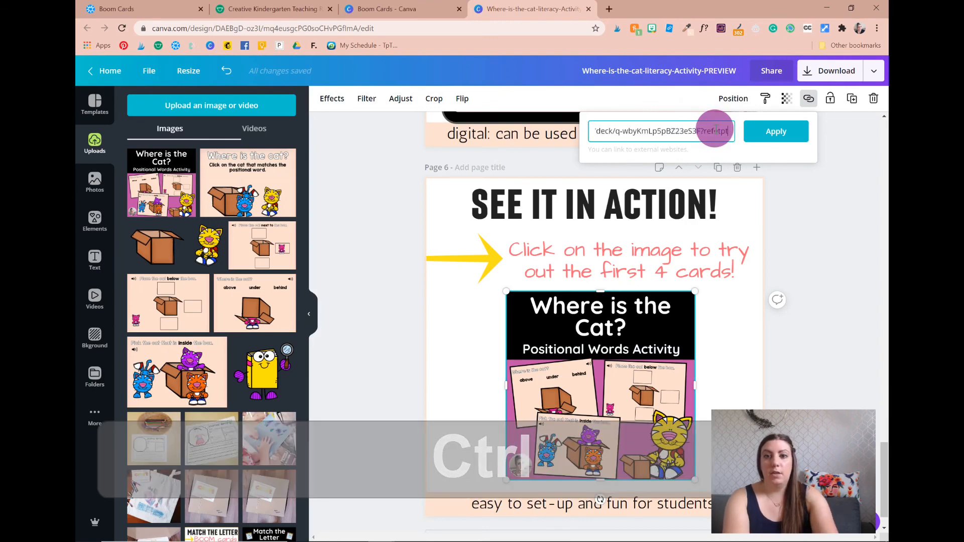
click(776, 134)
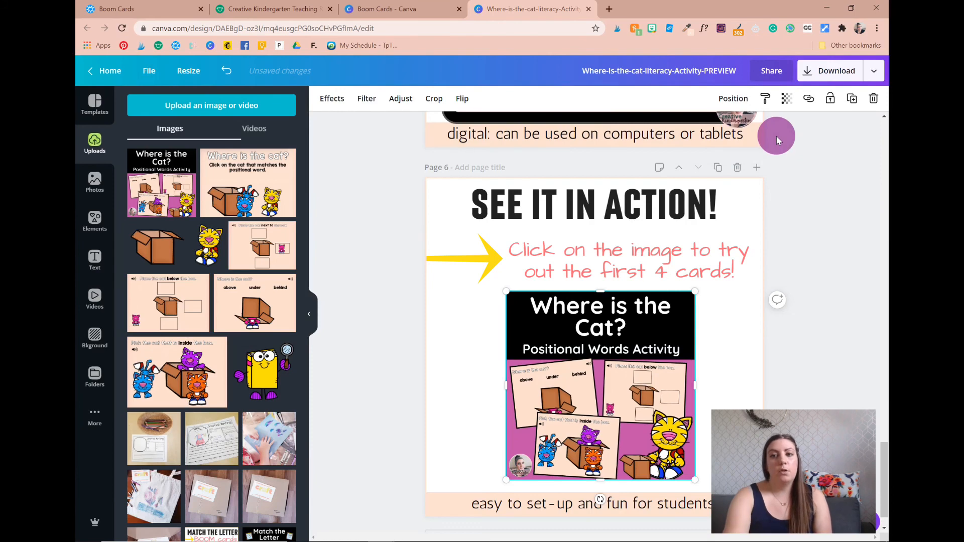
- Download all six pages of the preview design as a PDF Print file and return to editing
scroll(776, 136, down, 1)
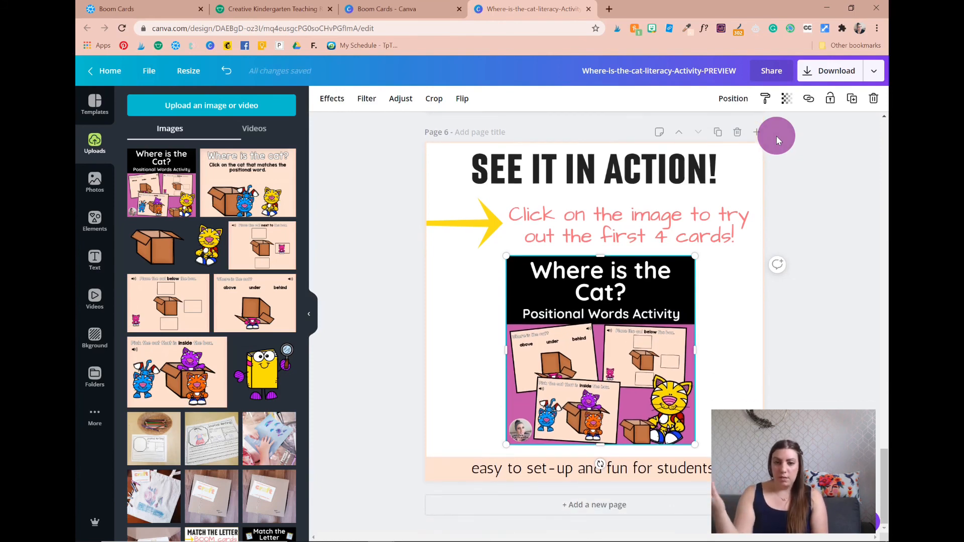
scroll(776, 137, up, 12)
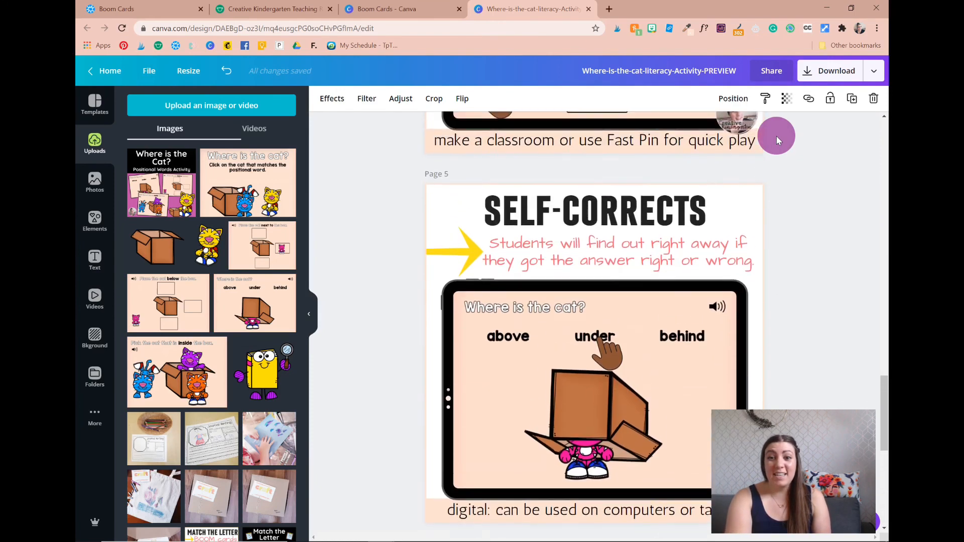
scroll(776, 136, up, 1)
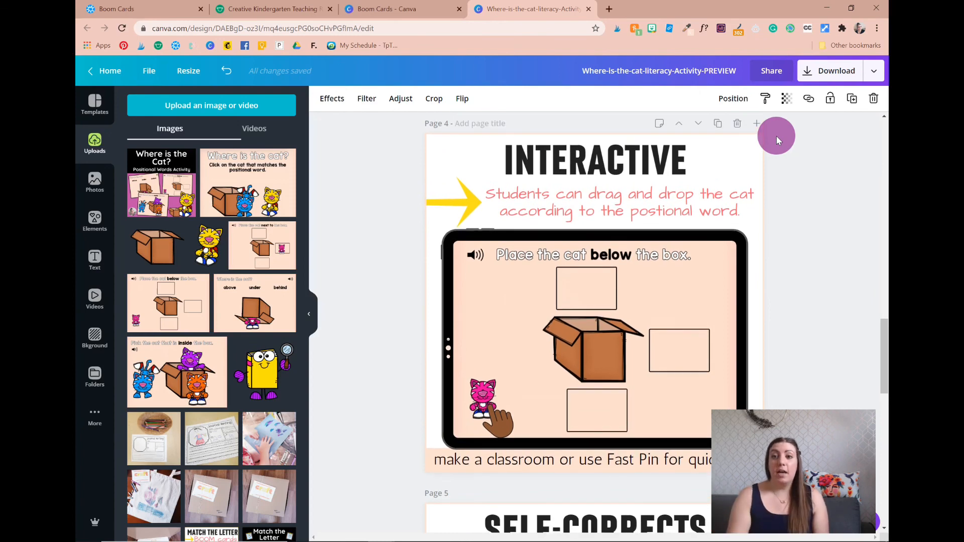
click(844, 73)
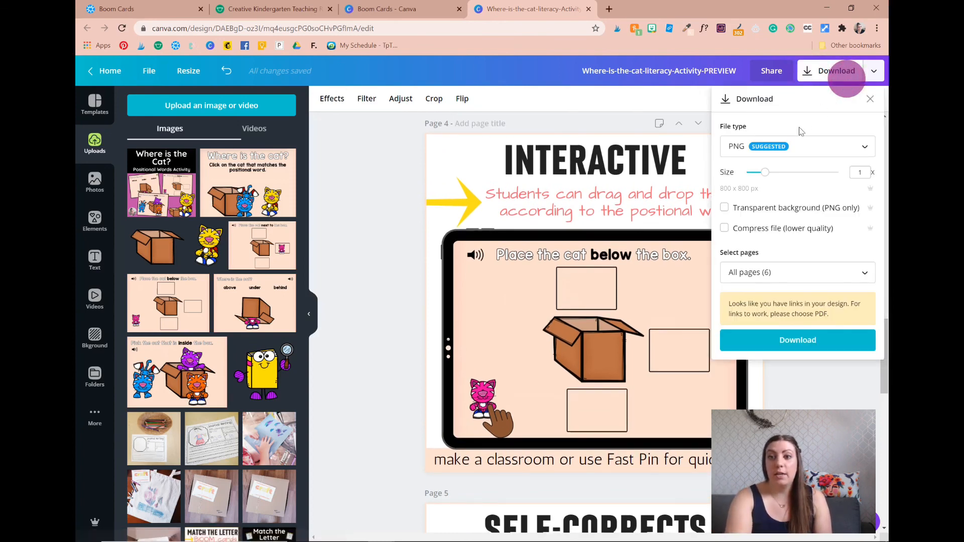
click(793, 144)
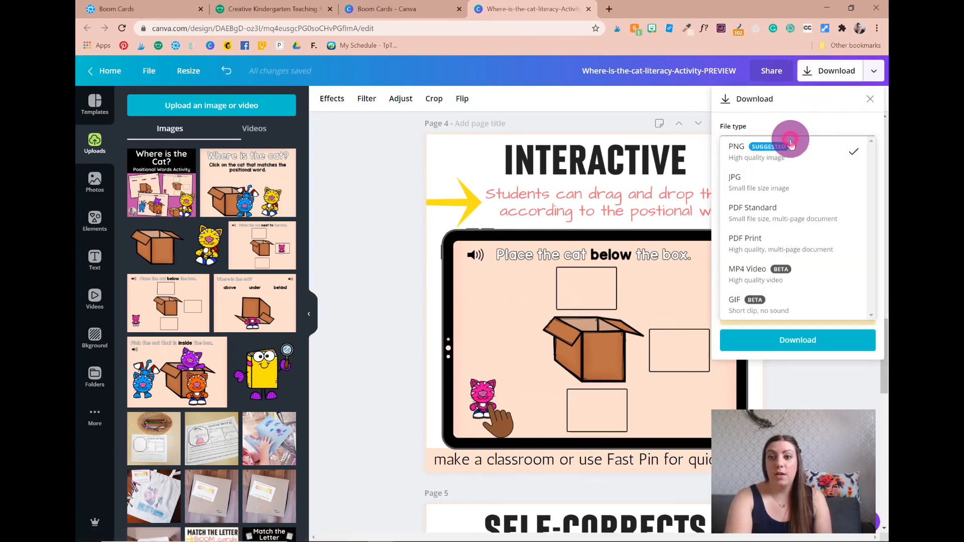
click(769, 243)
click(769, 235)
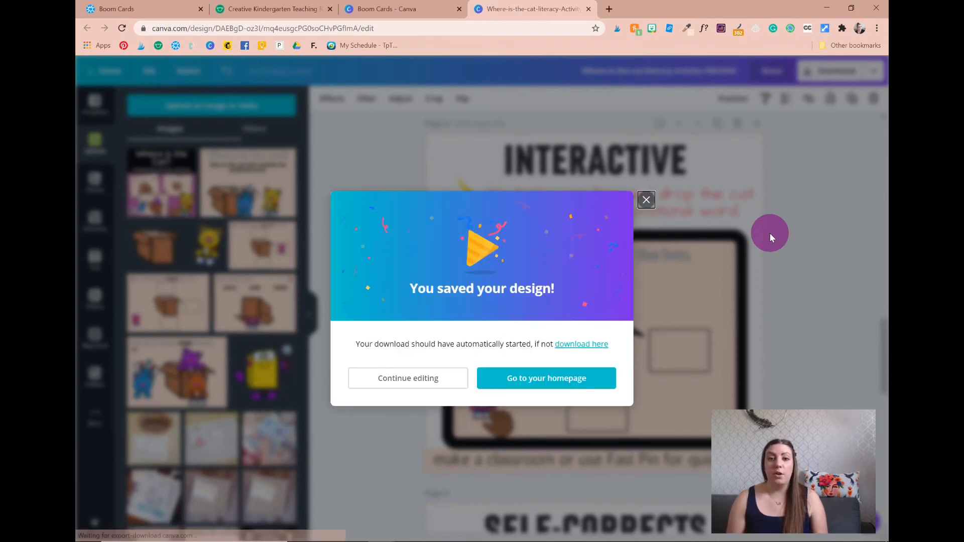
click(647, 199)
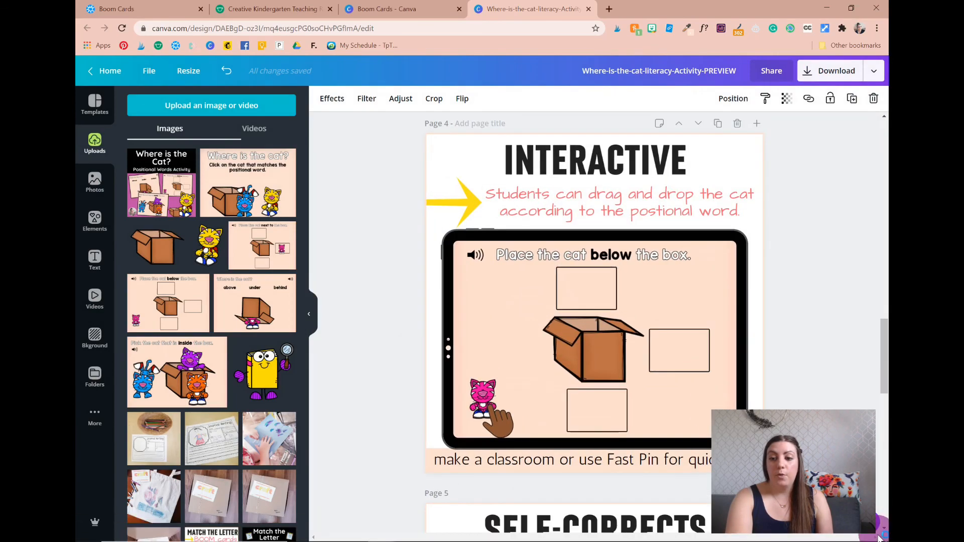
- Look through the downloaded preview PDF in Adobe Acrobat Reader, including the "See it in action!" page, and close it
scroll(380, 254, down, 10)
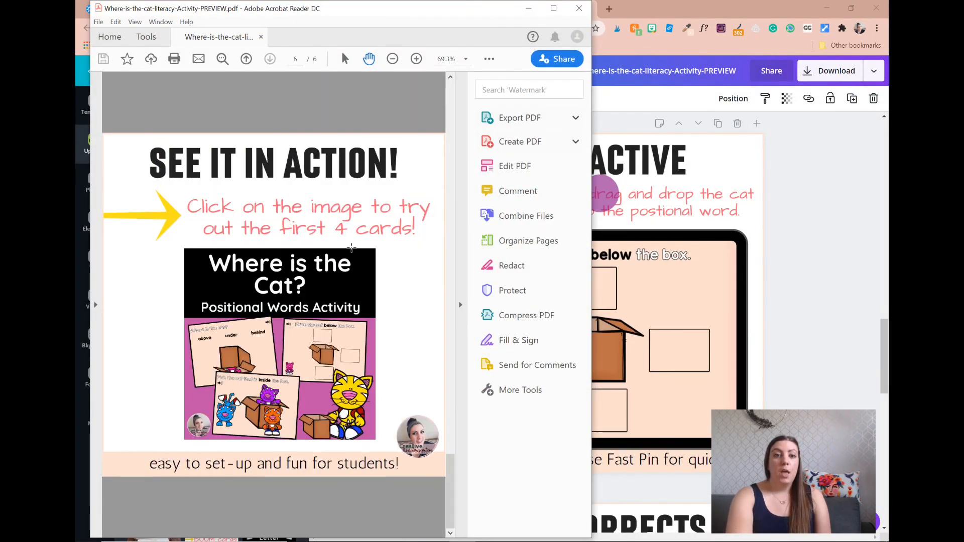
key(Home)
click(579, 8)
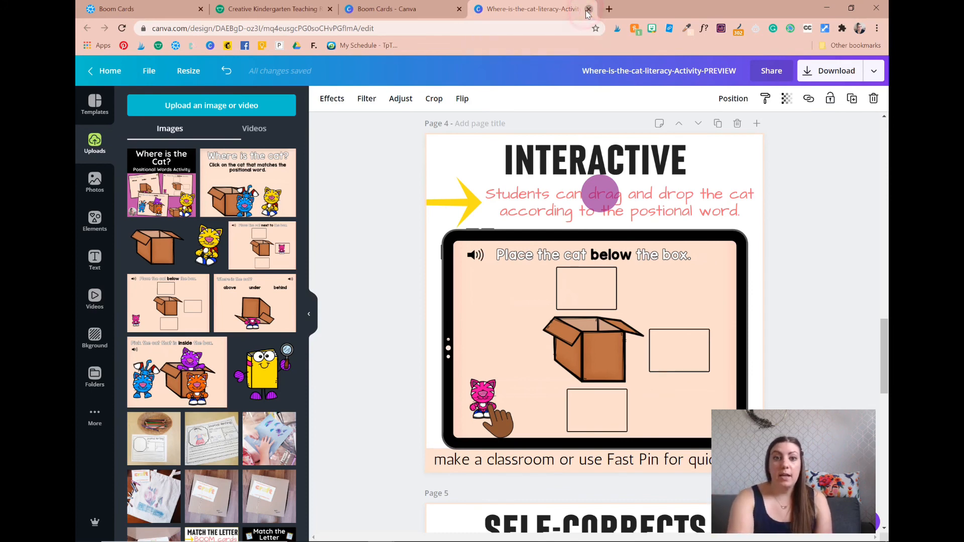
- Close the preview design, reload the Boom Cards folder and make a copy of Match-the-Letter-literacy-Activity-UPLOAD
click(588, 9)
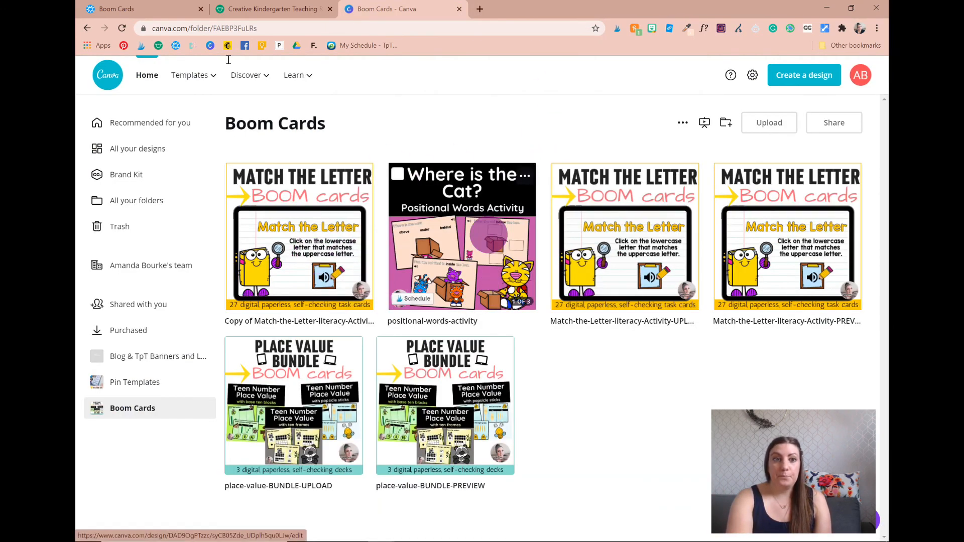
click(121, 28)
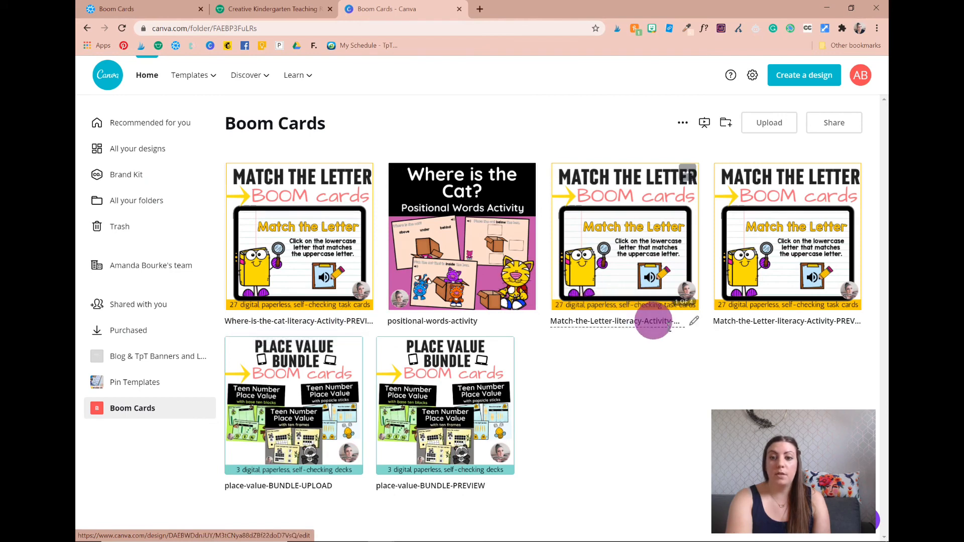
click(687, 176)
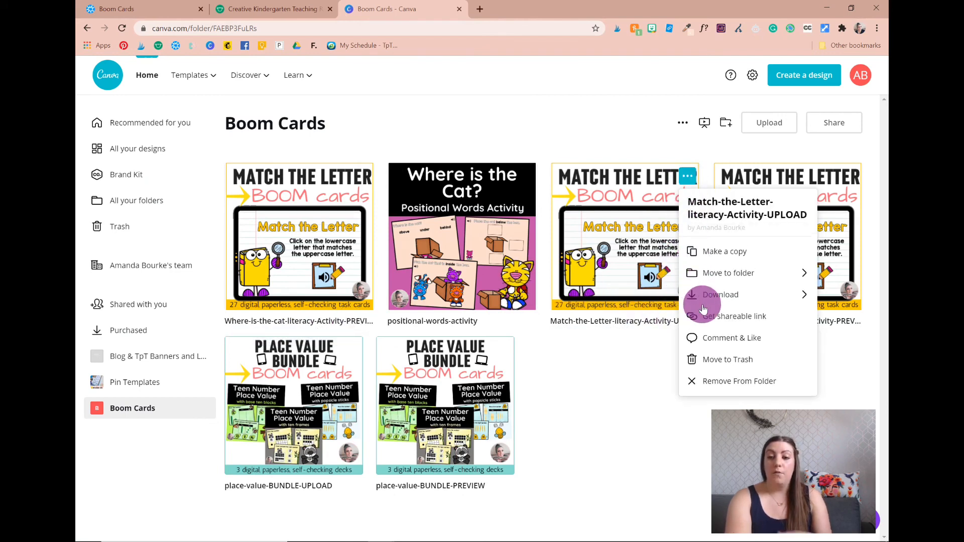
click(709, 261)
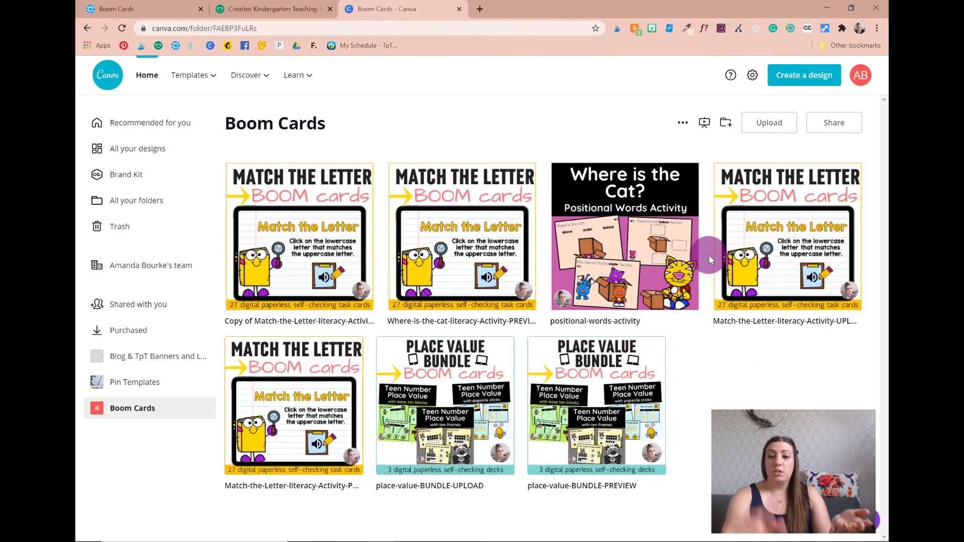
- Open the copied upload design and rename it Where-is the cat-literacy-Activity-UPLOAD
click(370, 222)
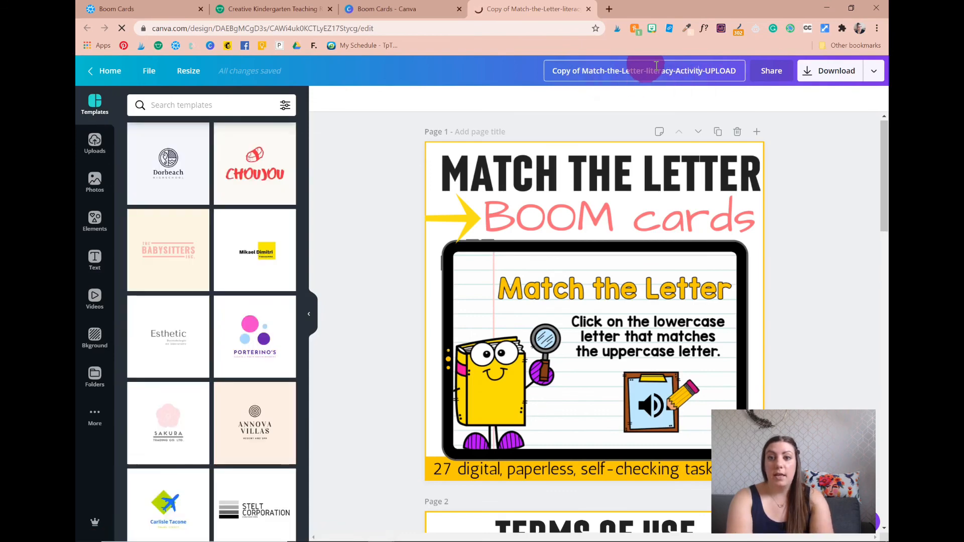
click(570, 72)
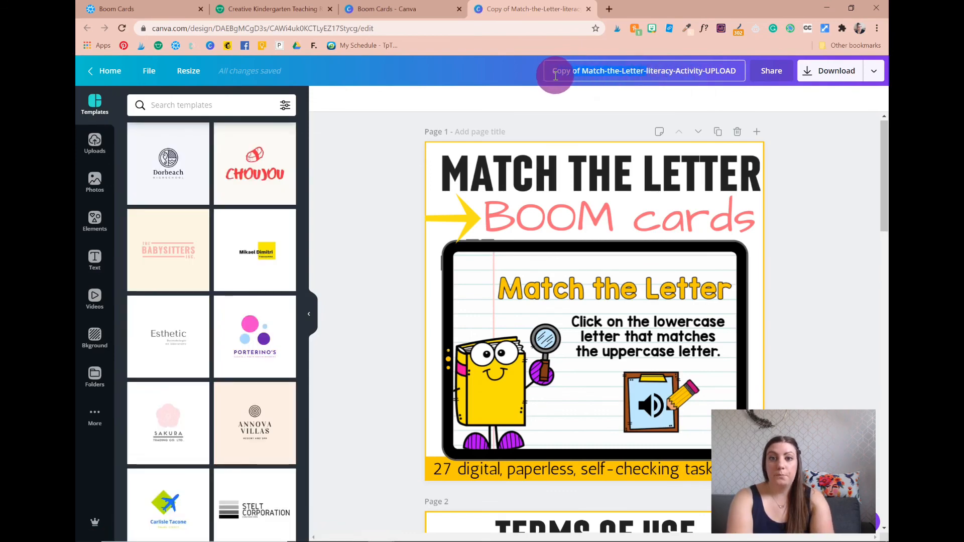
text(Where)
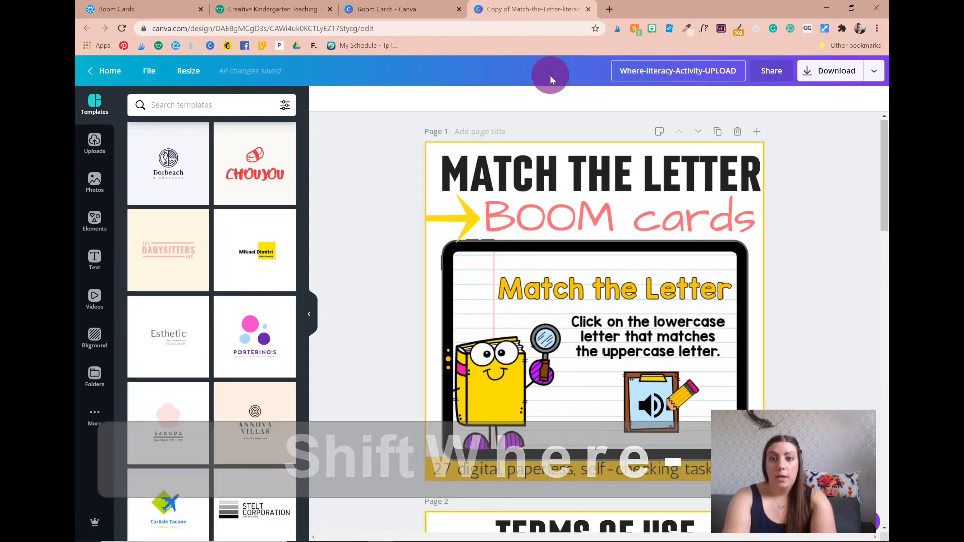
text(-is the cat0)
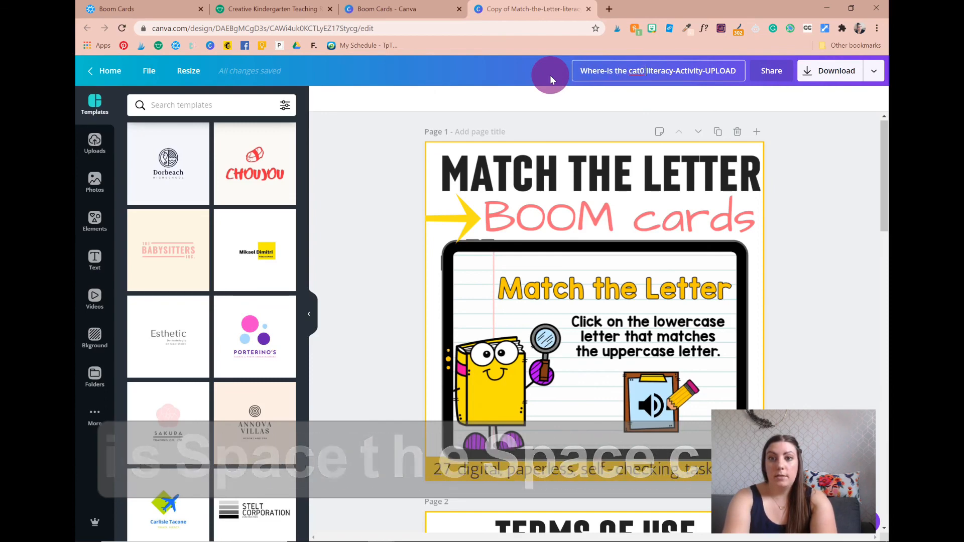
key(BackSpace)
text(-)
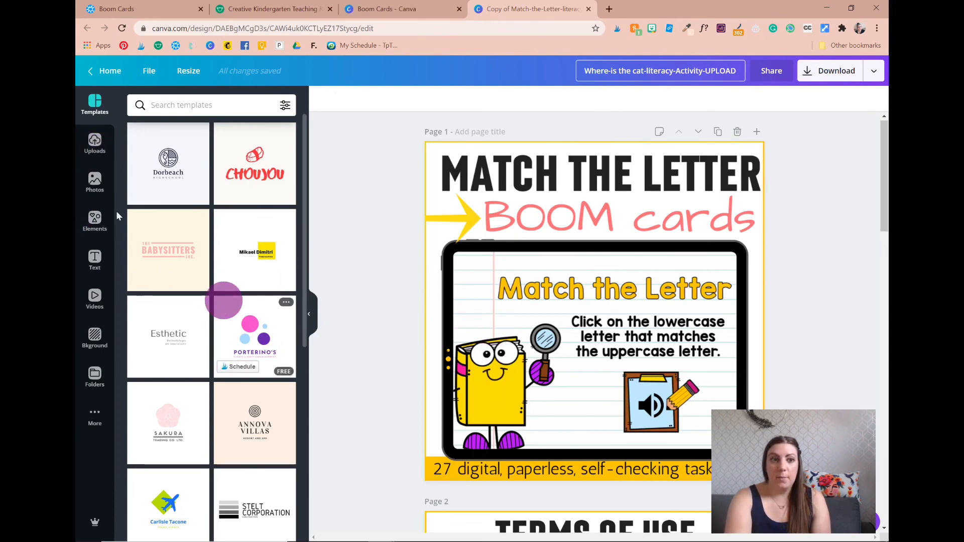
- Upload the Where-is-the-cat-literacy-Activity-PREVIEW image from Downloads and set it as page 1's full-page cover
click(91, 158)
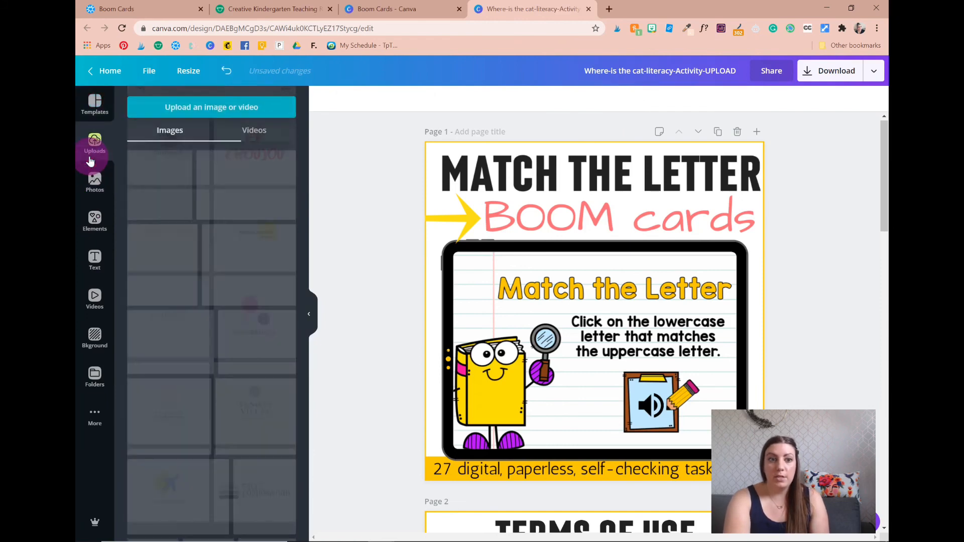
click(166, 105)
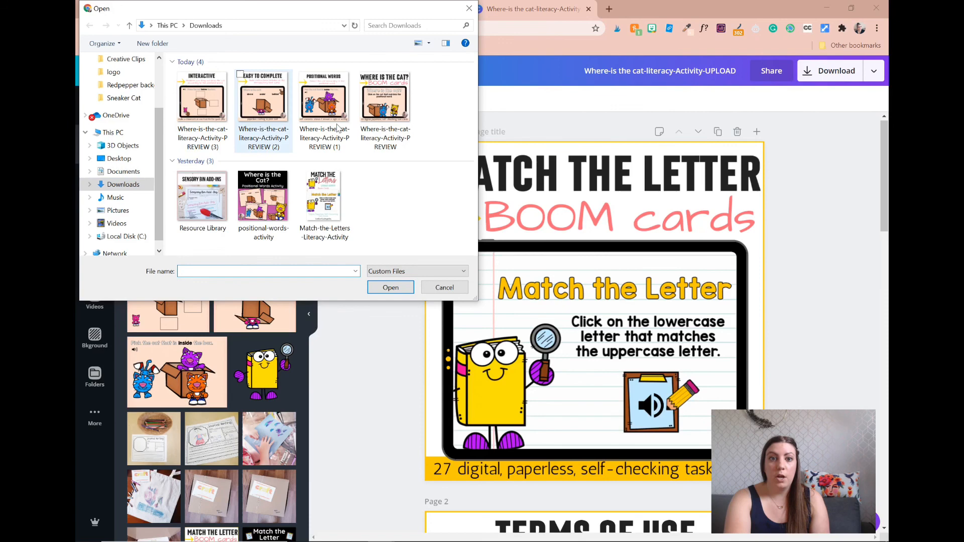
double_click(368, 133)
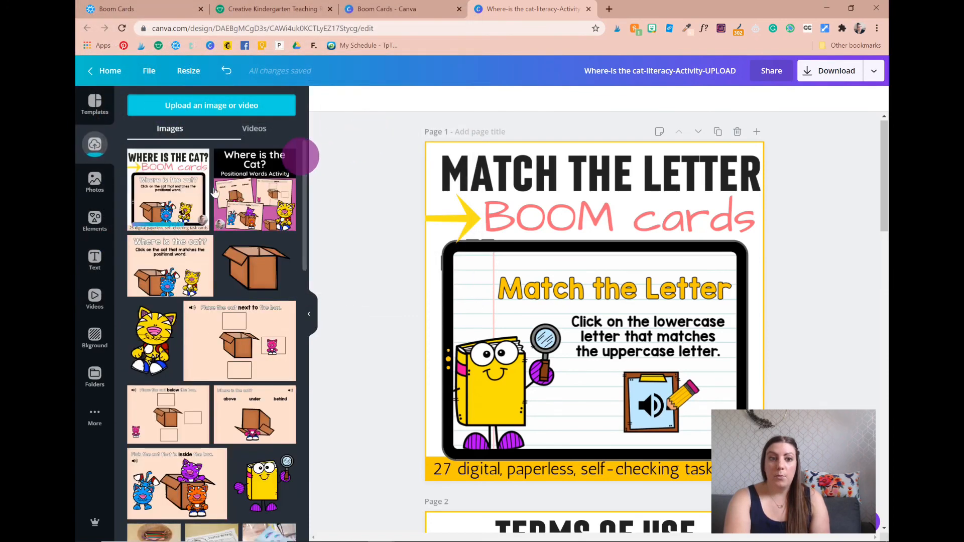
drag(171, 196, 428, 253)
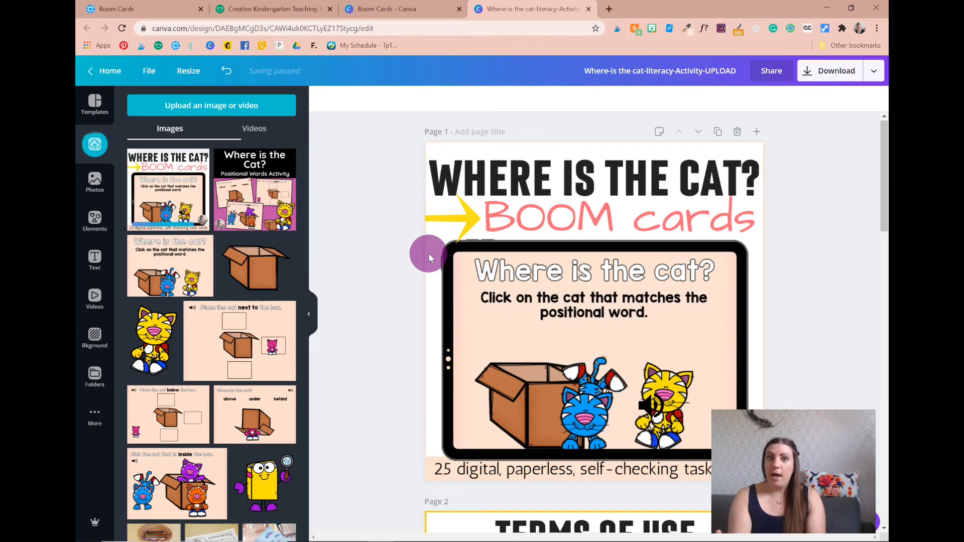
- Review the Terms of Use and Connect With Me pages, and replace page 4's deck image with the Where is the Cat? cover
scroll(429, 253, down, 6)
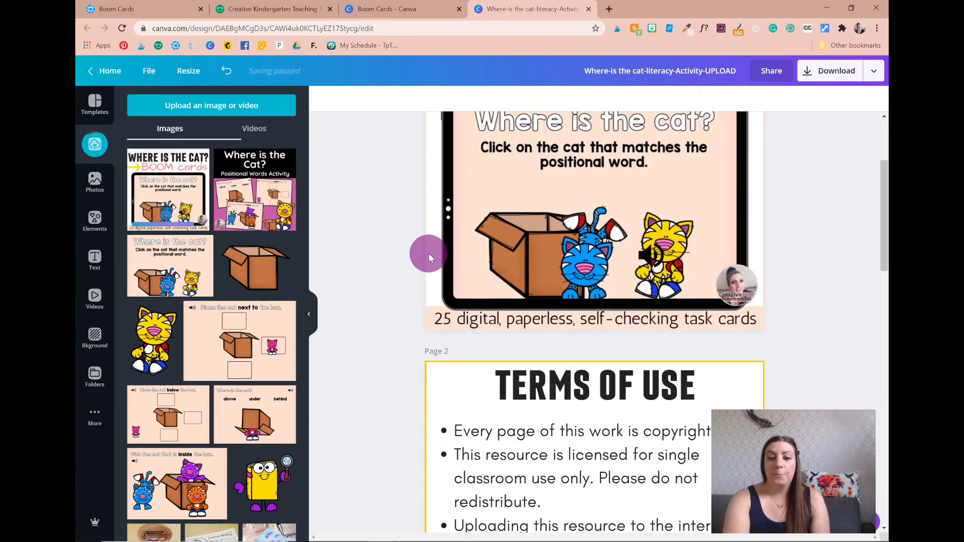
scroll(428, 253, down, 1)
scroll(429, 253, down, 1)
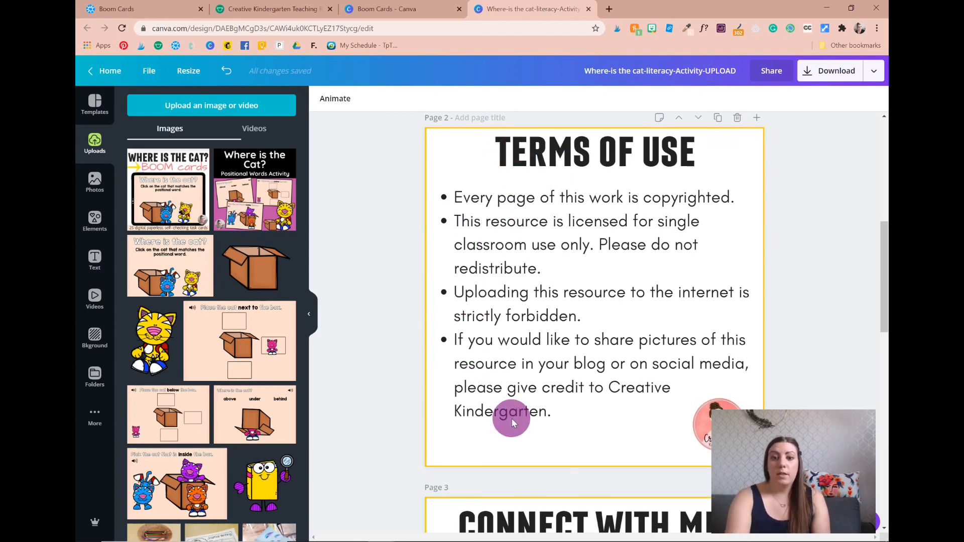
scroll(511, 419, down, 7)
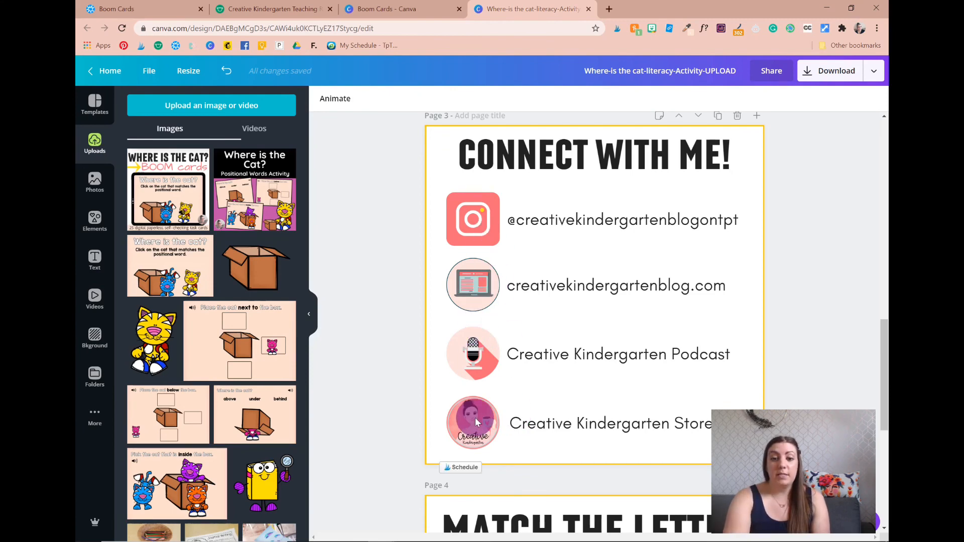
scroll(475, 417, down, 3)
scroll(475, 417, down, 4)
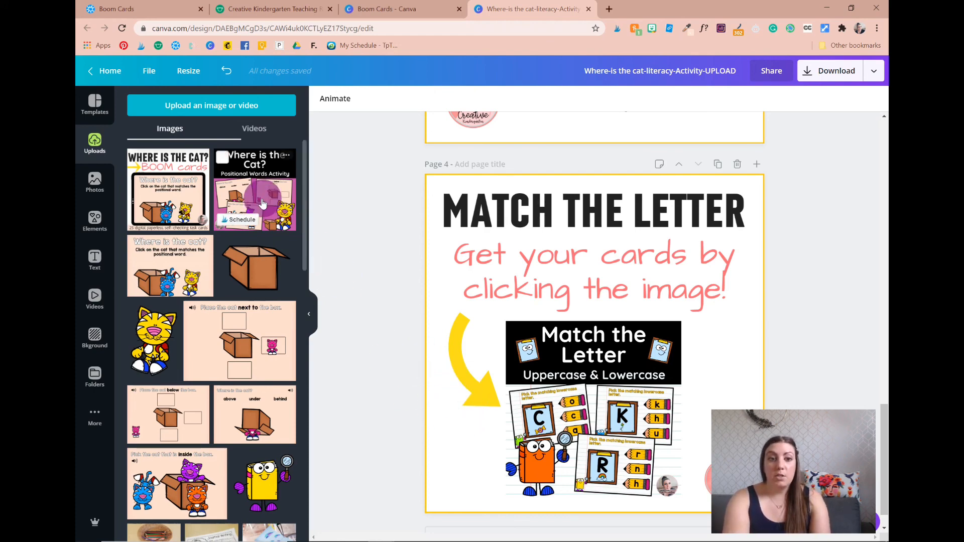
drag(264, 200, 545, 371)
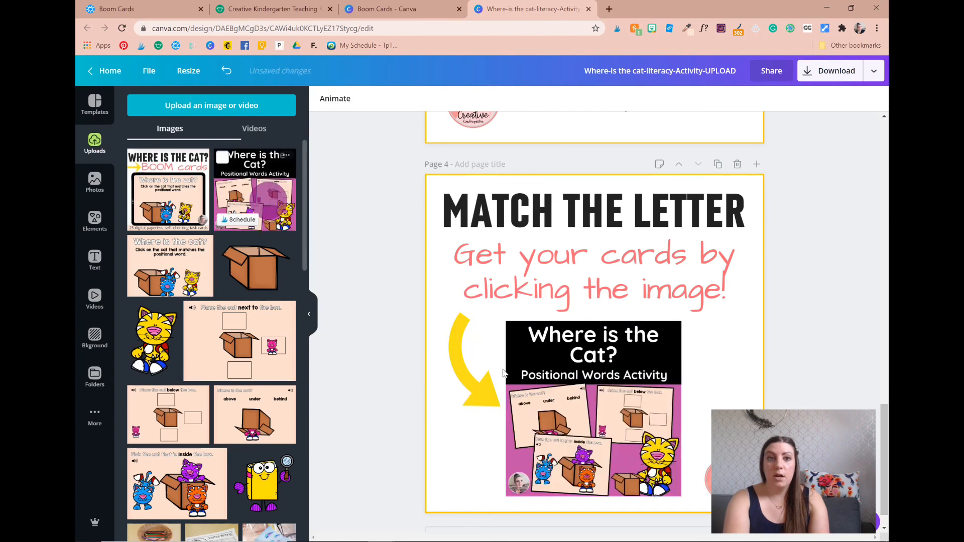
- Copy the deck's secret TpT URL from Boom Learning and apply it in Canva as the link of page 4's cover image
click(143, 9)
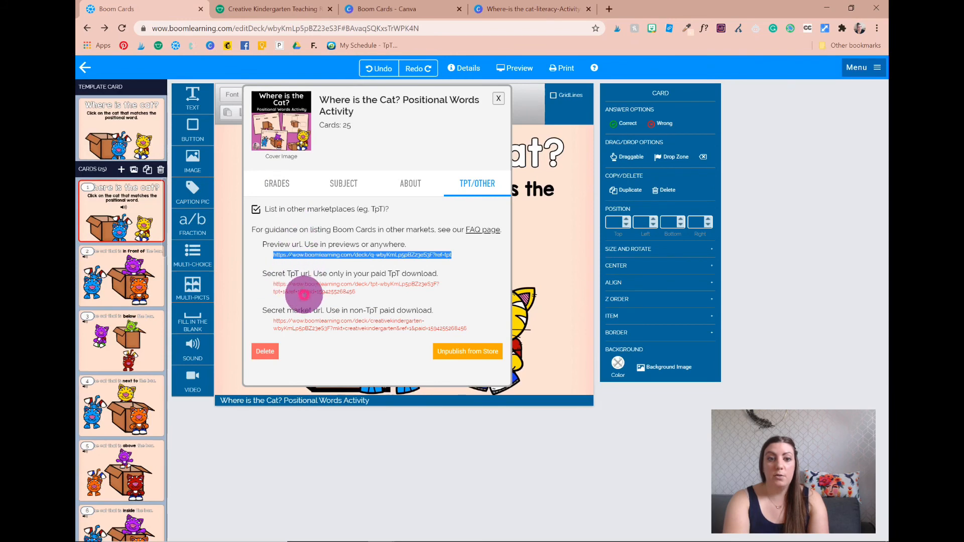
triple_click(304, 294)
right_click(310, 295)
click(314, 299)
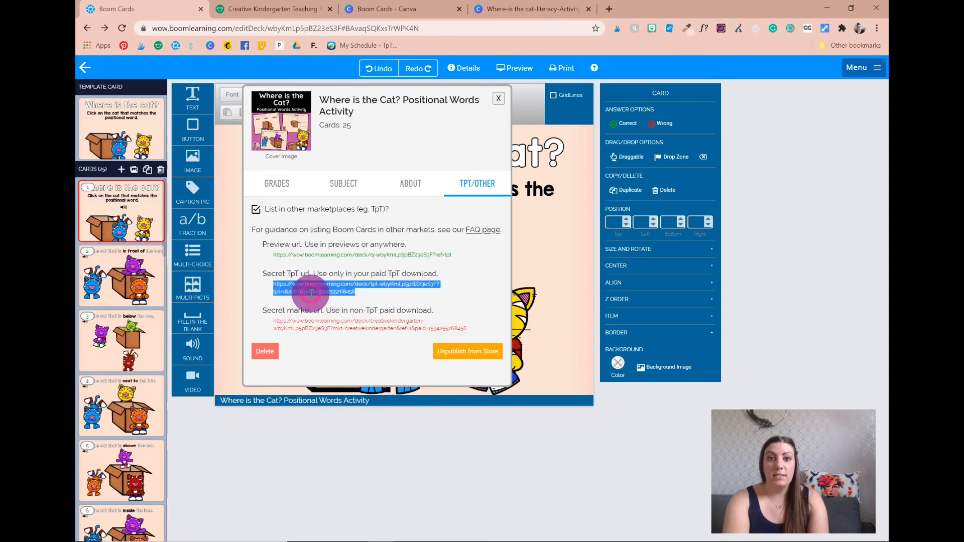
click(538, 11)
click(548, 334)
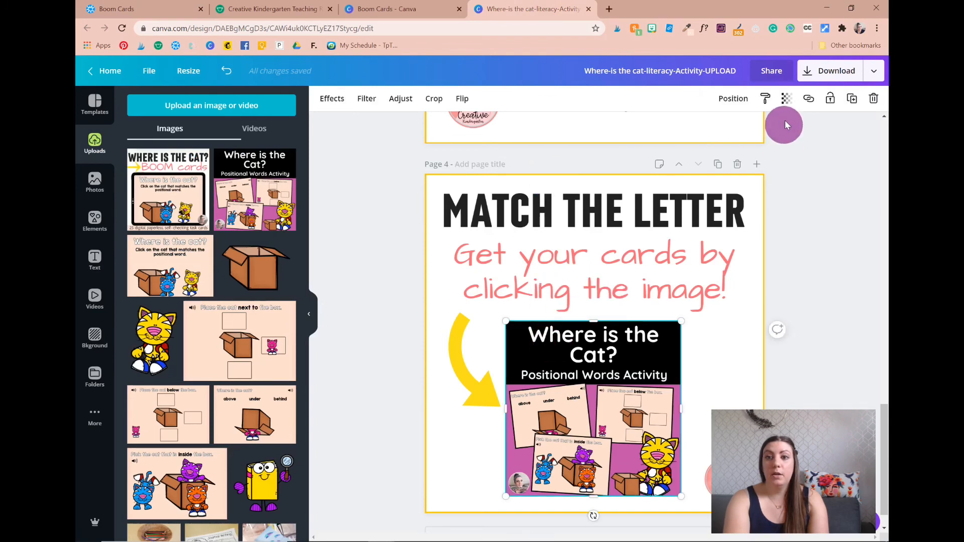
click(808, 99)
key(ctrl+v)
triple_click(713, 134)
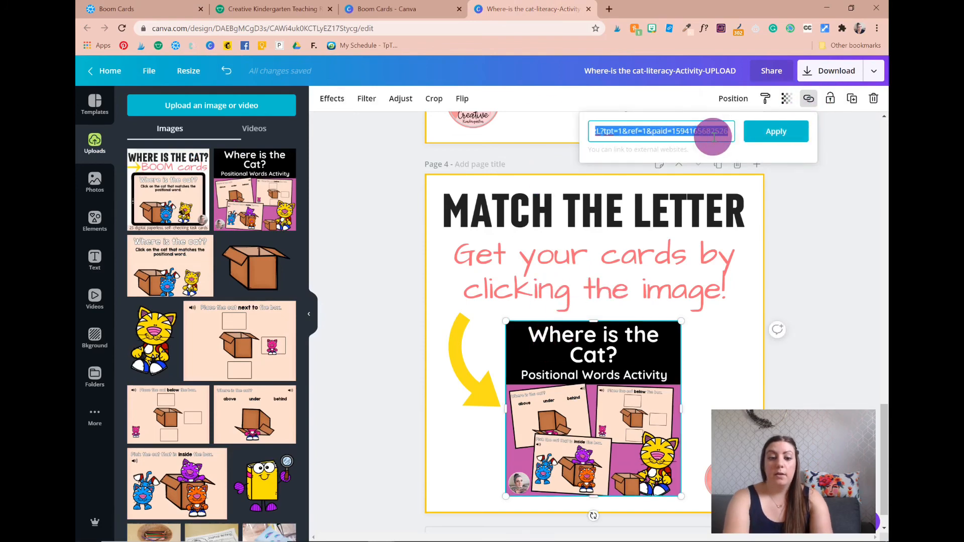
key(ctrl+v)
click(776, 131)
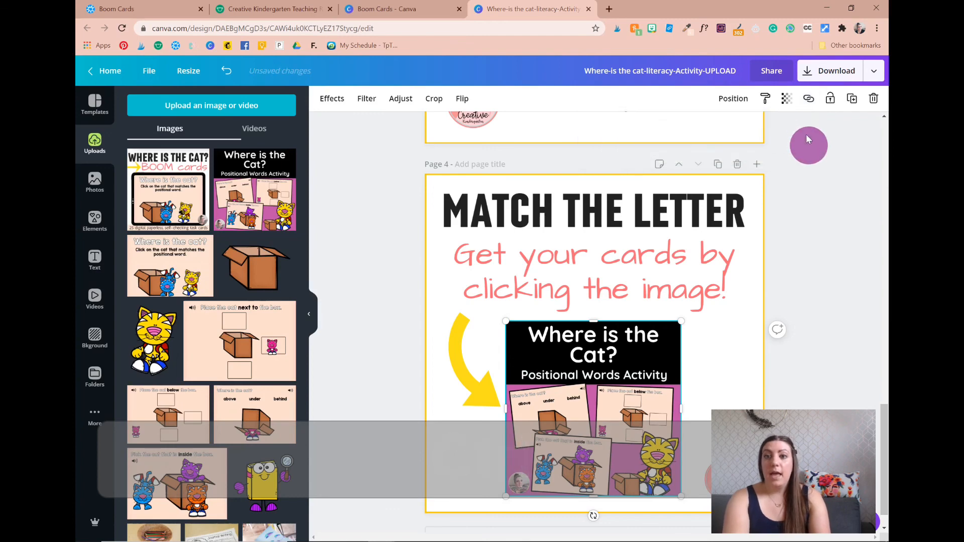
- Download all four pages of the upload design as a PDF Print file
click(813, 78)
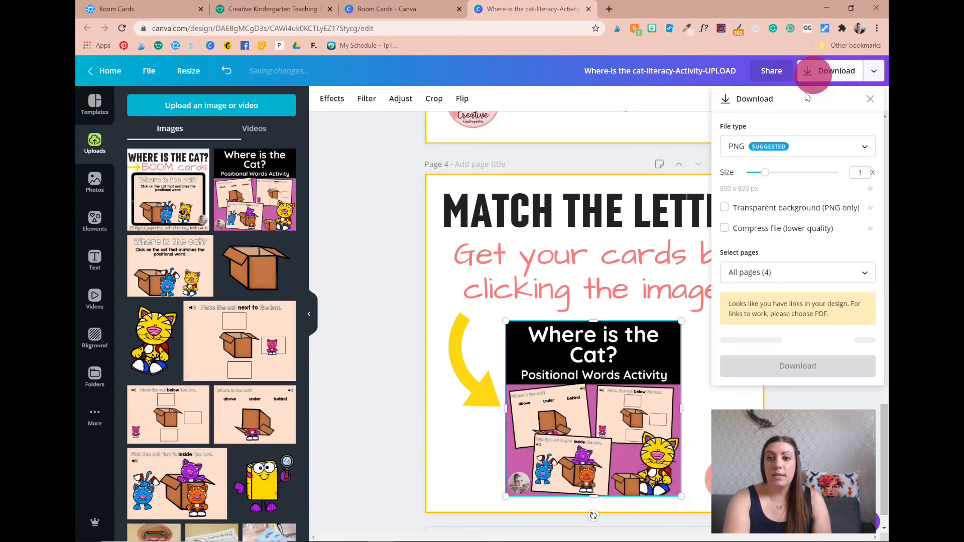
click(781, 146)
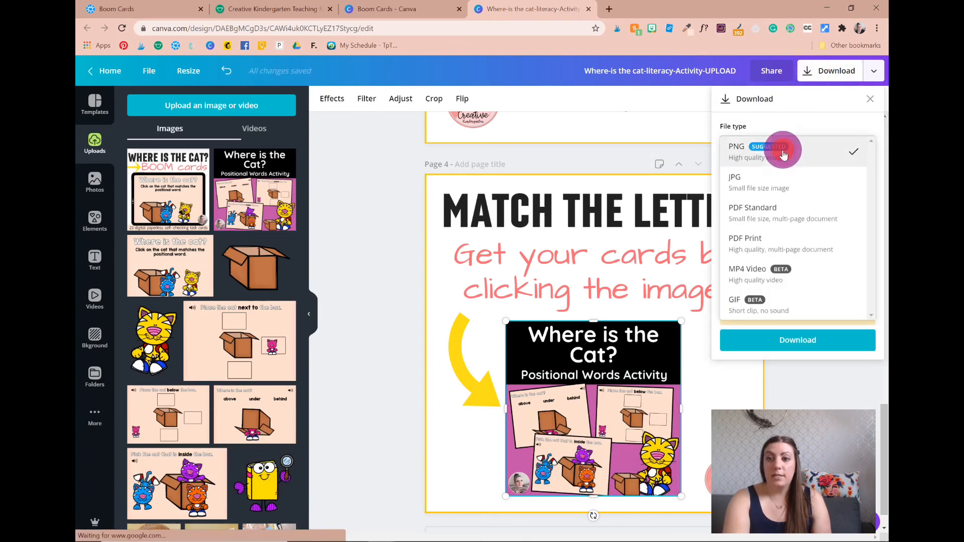
click(763, 241)
click(766, 241)
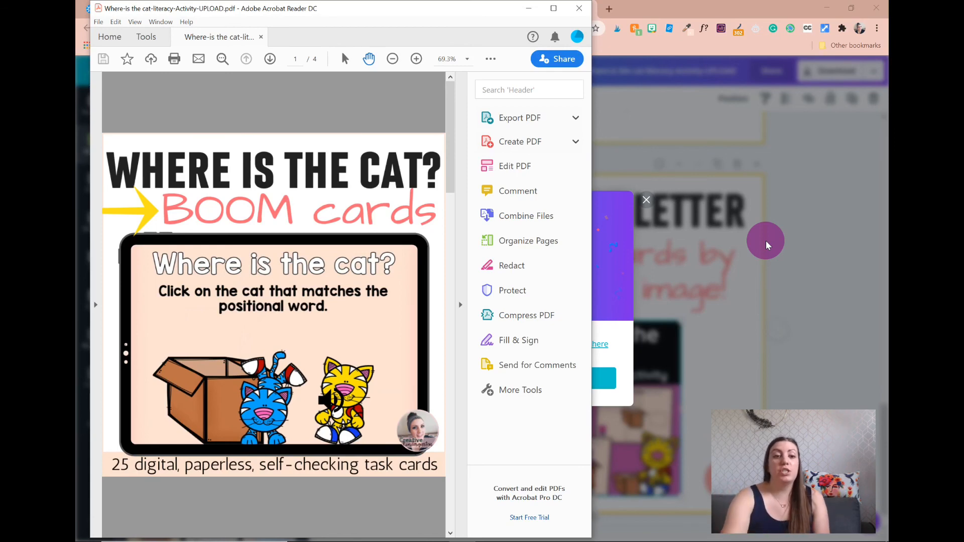
- Look through the downloaded upload PDF in Adobe Acrobat Reader, close it and return to the design
scroll(335, 340, down, 3)
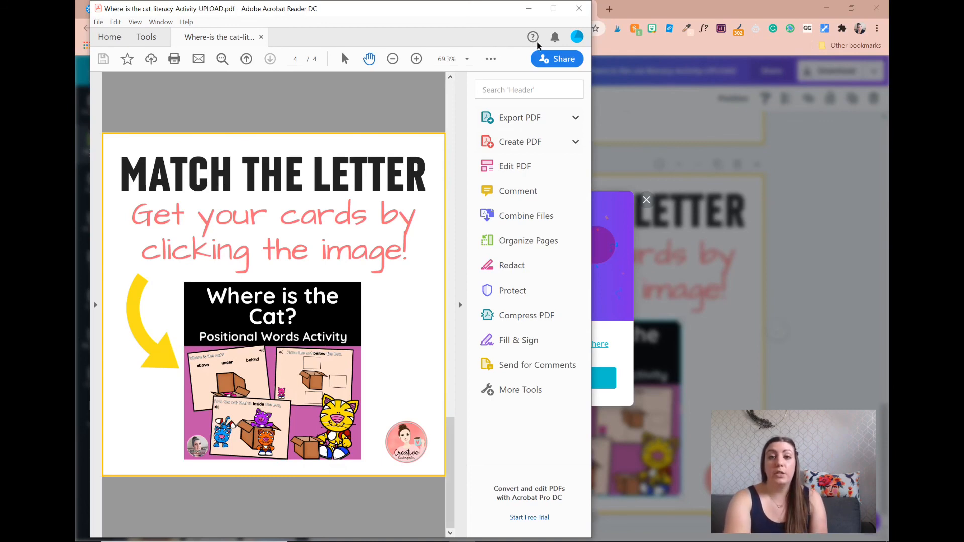
click(578, 9)
click(643, 201)
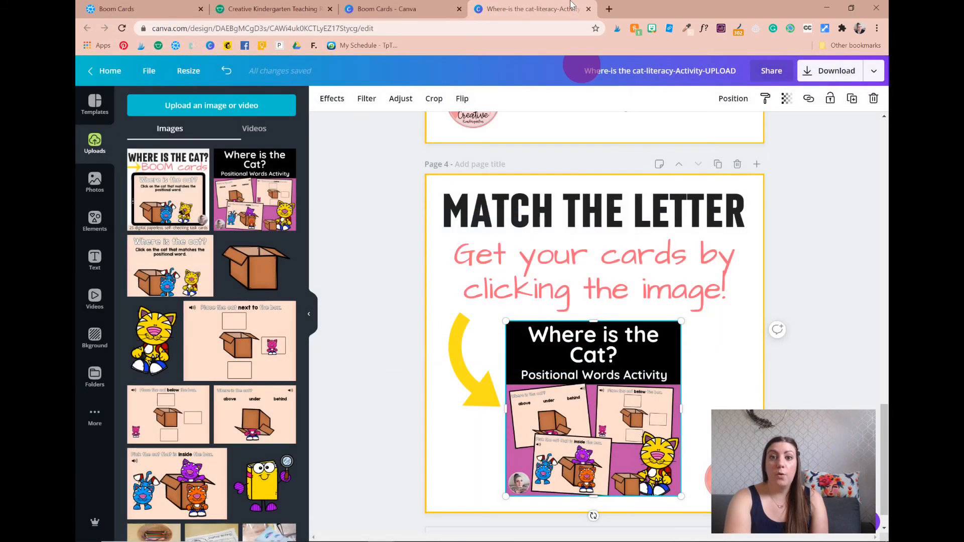
- Close the Canva design and folder, and open the store's product listings on Teachers Pay Teachers
click(587, 9)
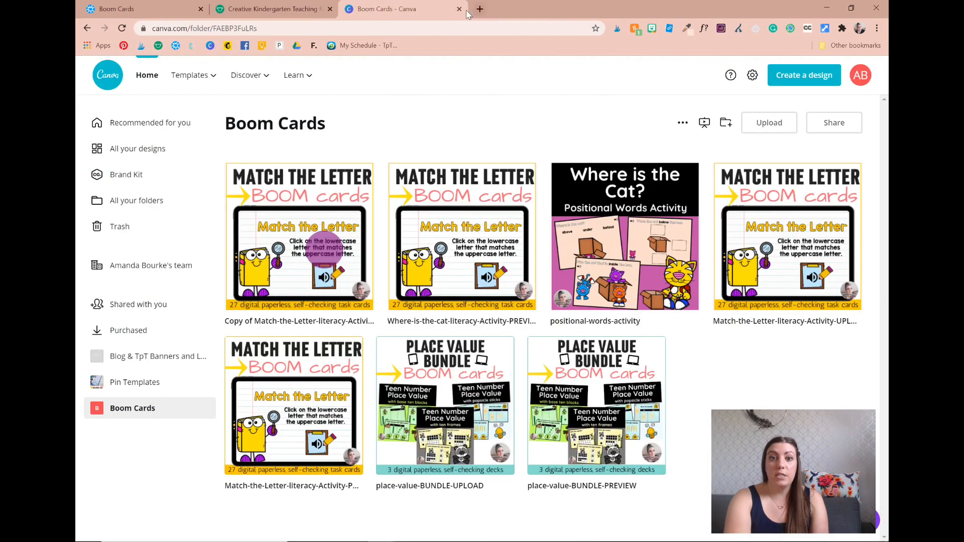
click(459, 9)
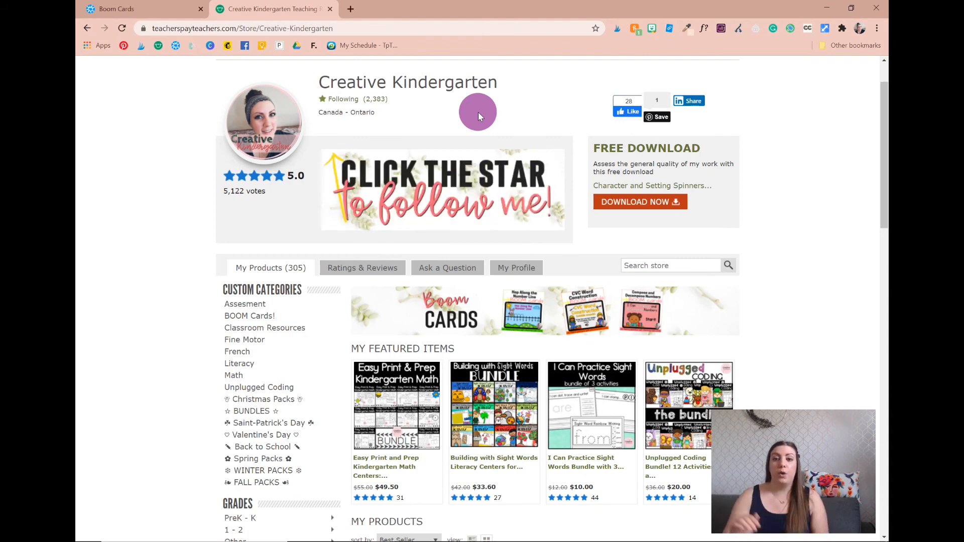
scroll(478, 113, up, 1)
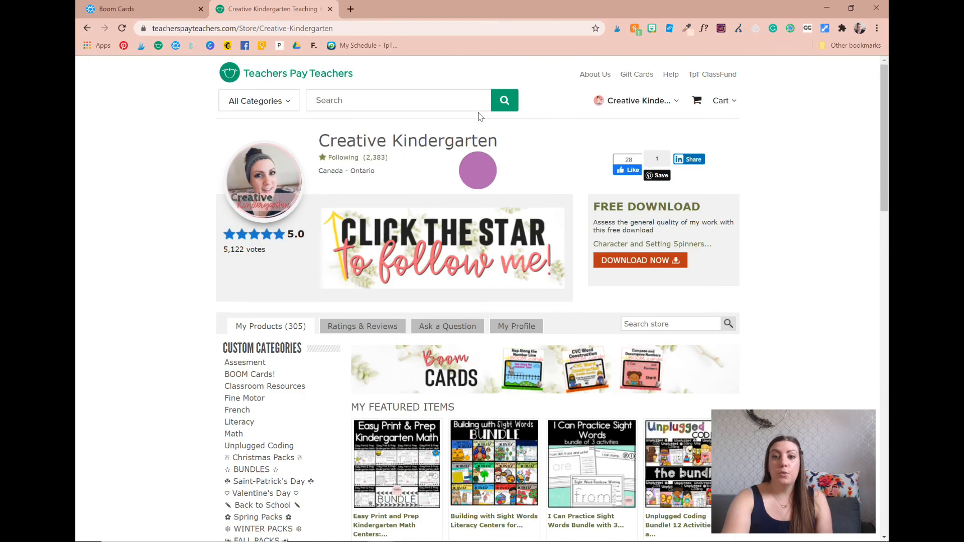
click(630, 101)
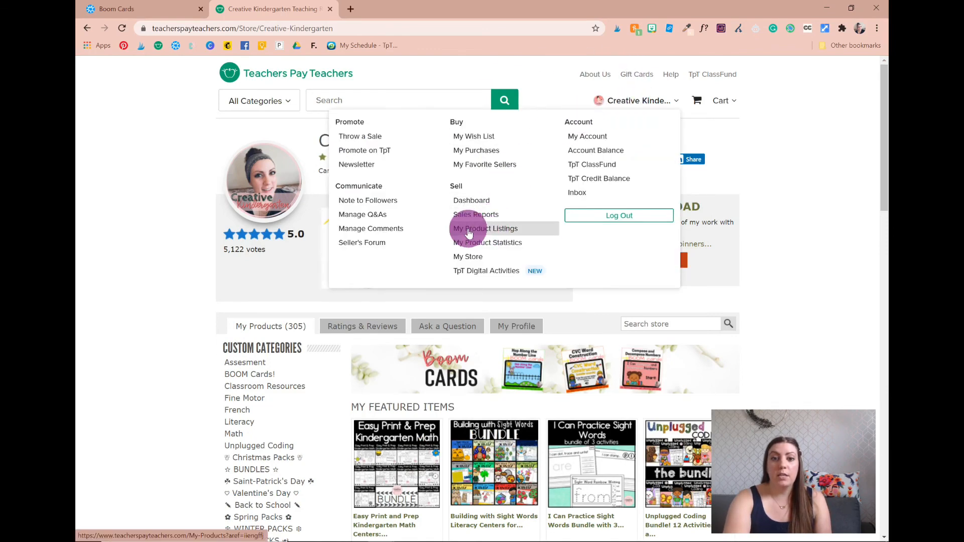
click(487, 234)
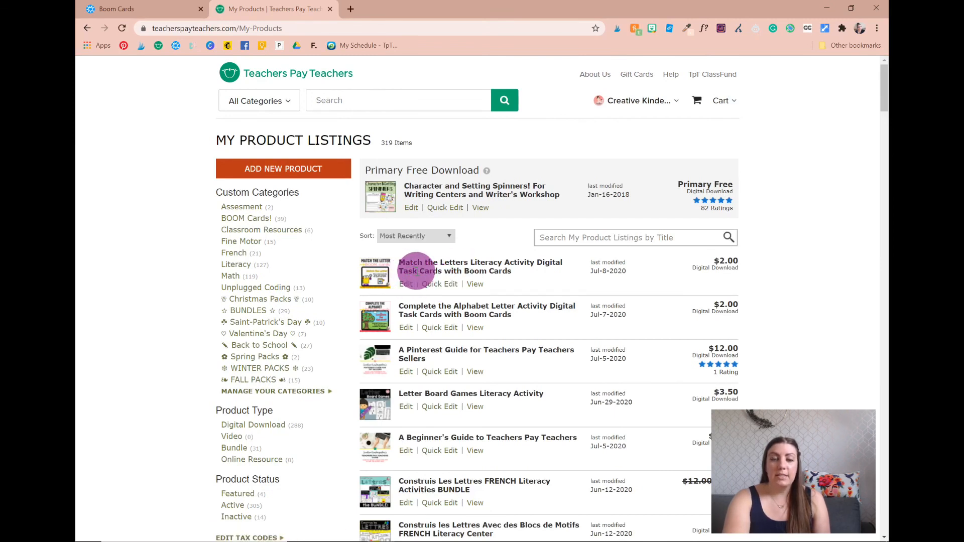
- Create a similar listing from the Match the Letters Literacy Activity Digital Task Cards with Boom Cards product
scroll(399, 394, down, 1)
scroll(399, 394, up, 1)
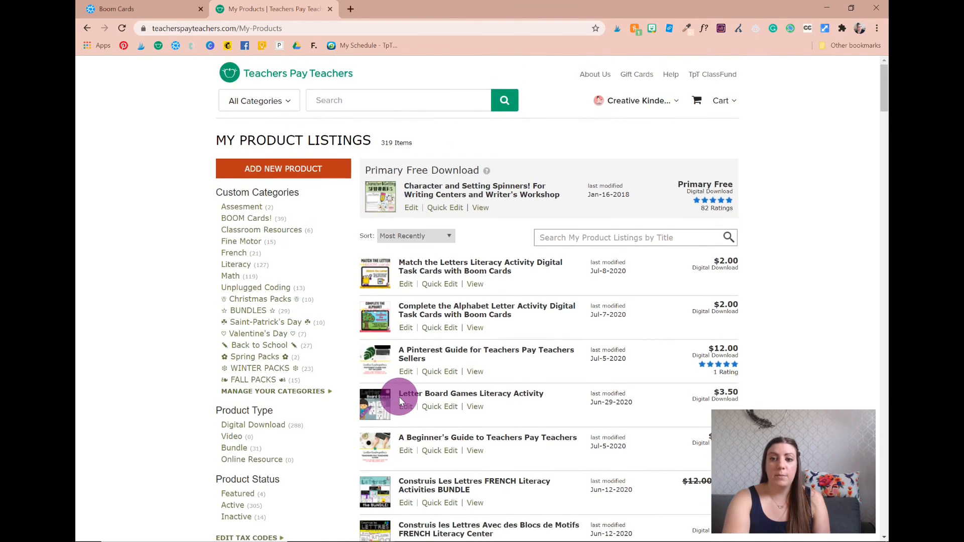
click(434, 288)
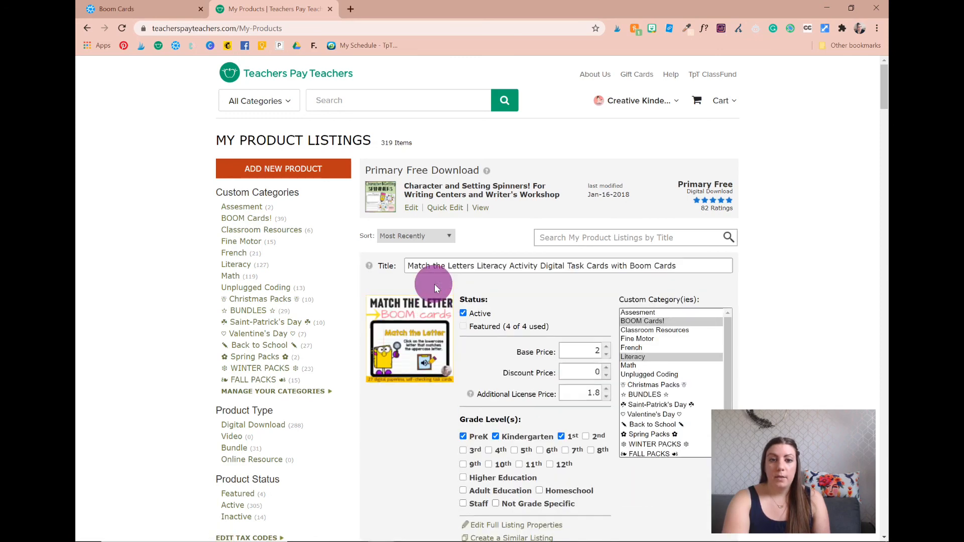
scroll(551, 378, down, 2)
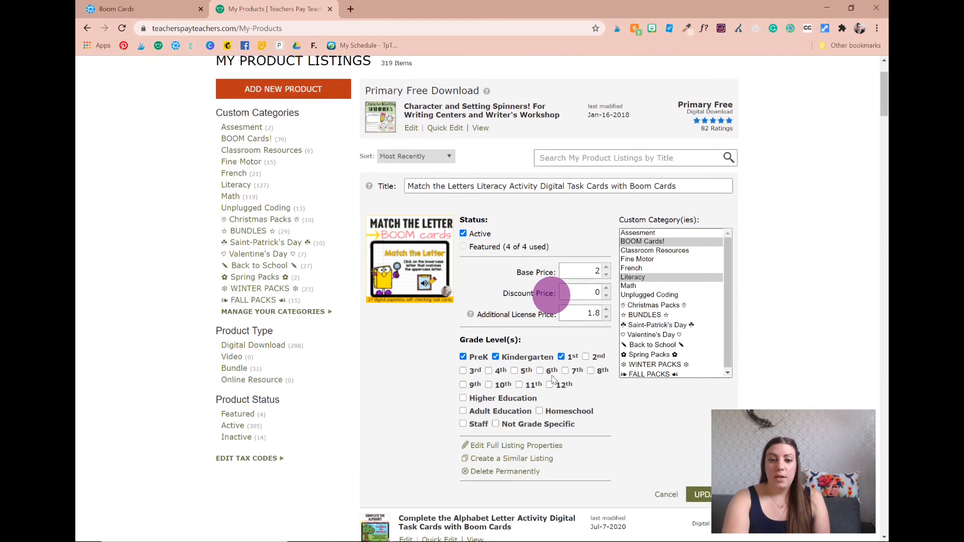
click(514, 461)
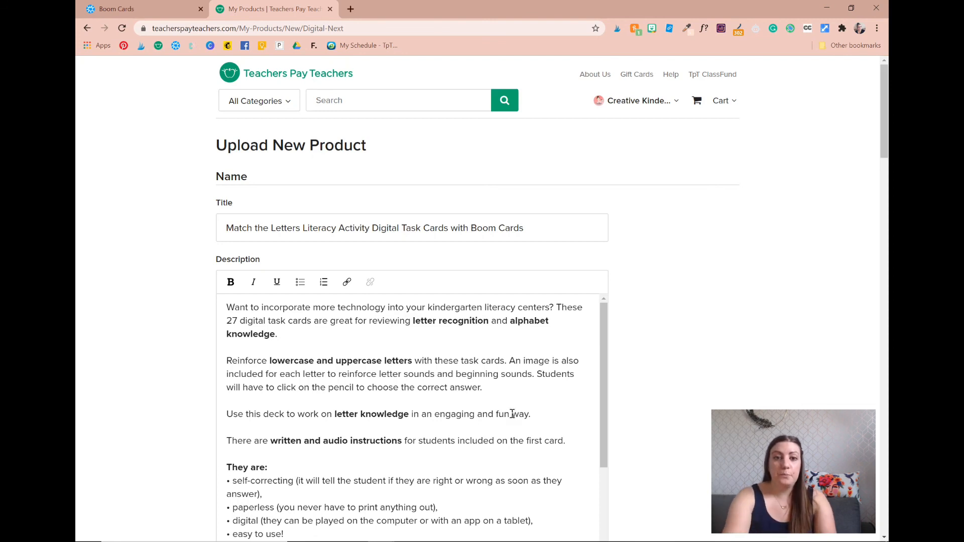
- Replace the start of the product title so it reads "Where is the Cat? Positional Words Activity Digital Task Cards with Boom Cards"
click(499, 230)
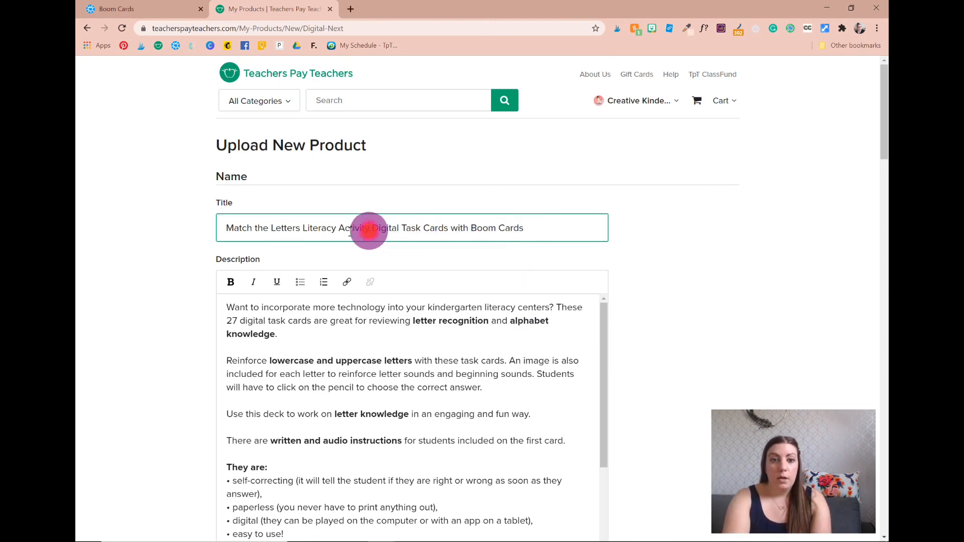
drag(371, 230, 225, 229)
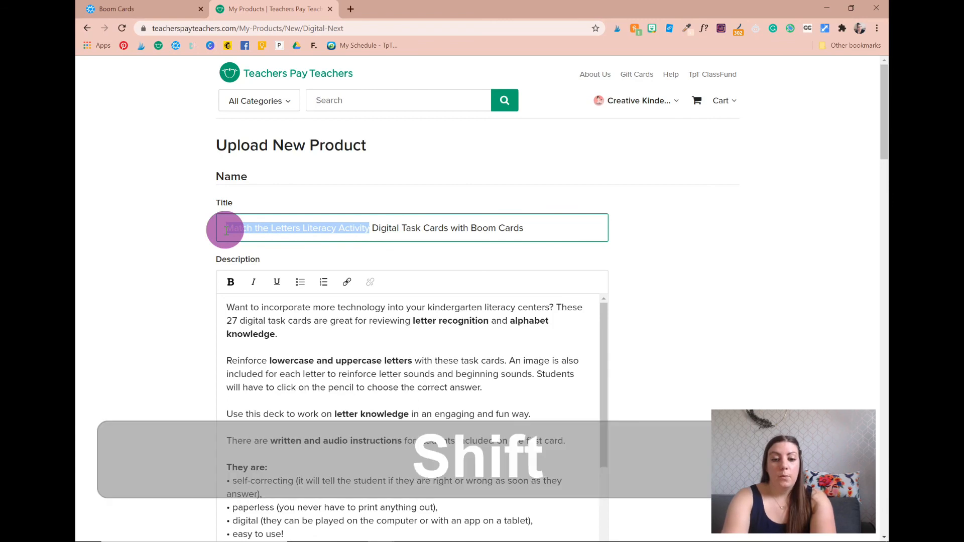
text(Where is the Cat? )
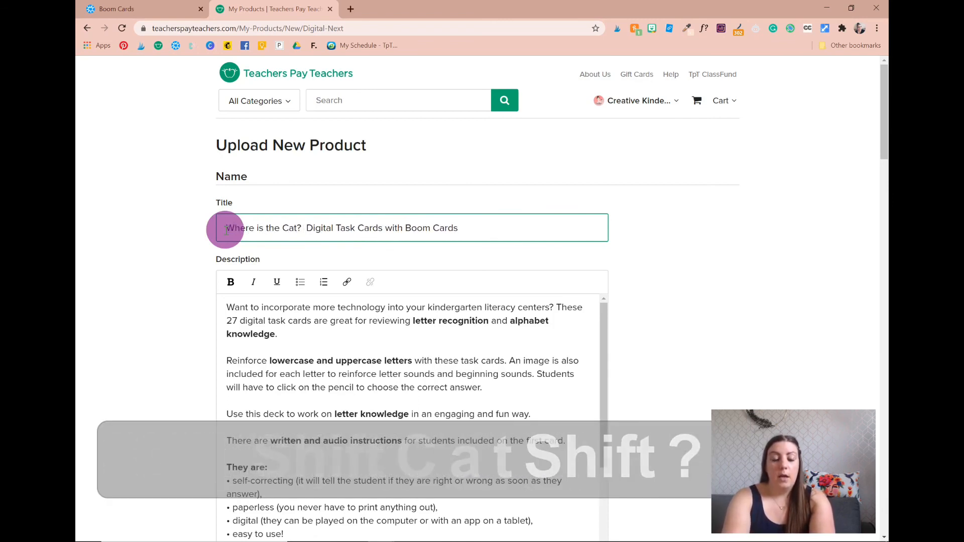
text(Posi)
text(tional Waod)
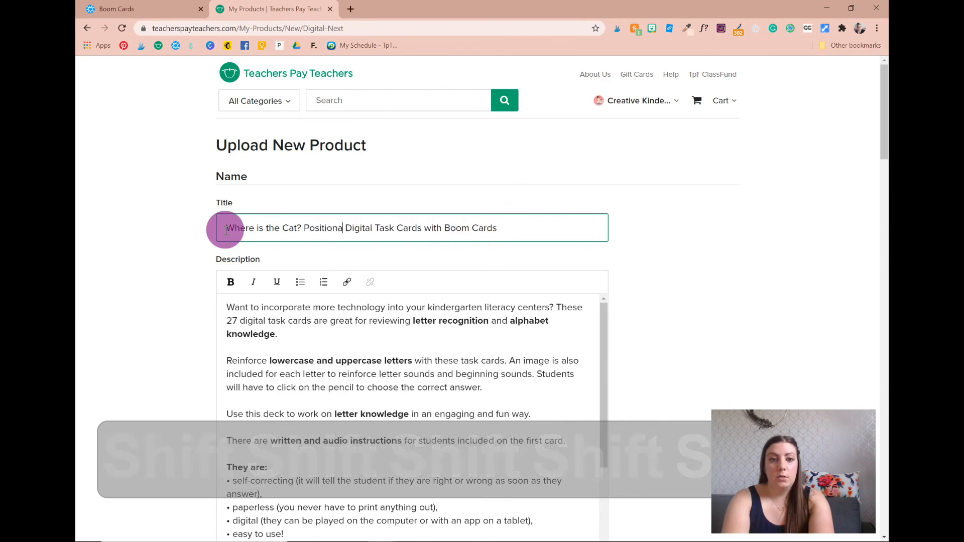
key(BackSpace)
key(BackSpace)
key(BackSpace)
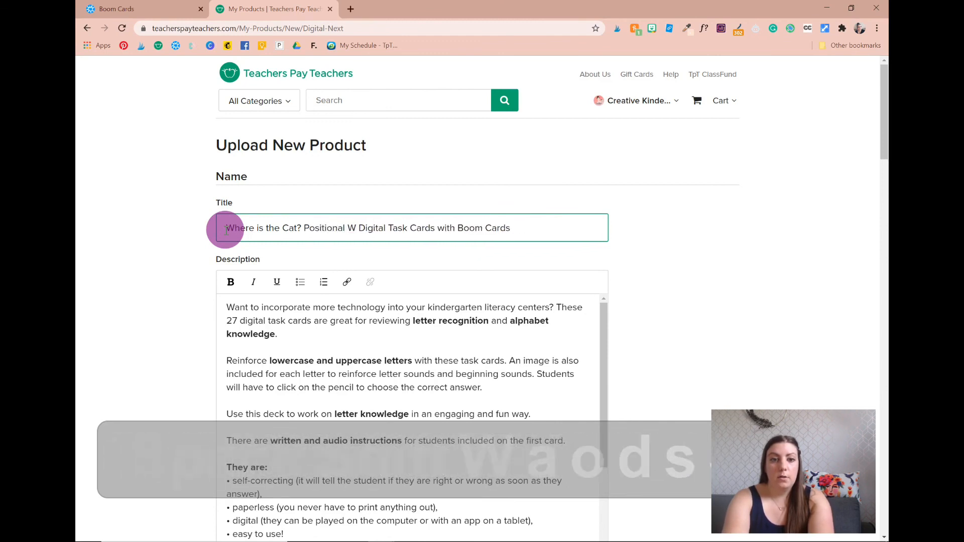
text(ords Ad)
text(tivity)
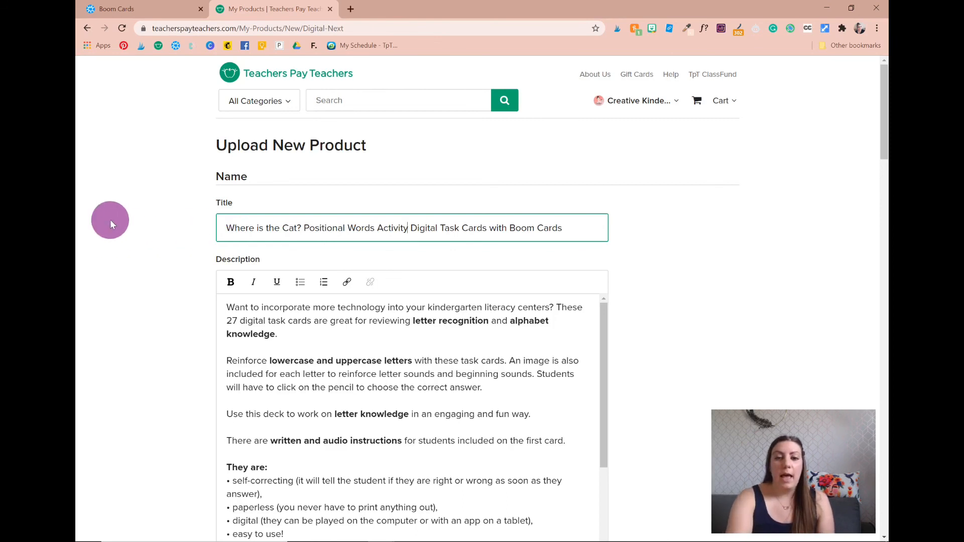
- Check the deck's card count in Boom Cards and set the number of digital task cards in the listing description to 25
click(292, 342)
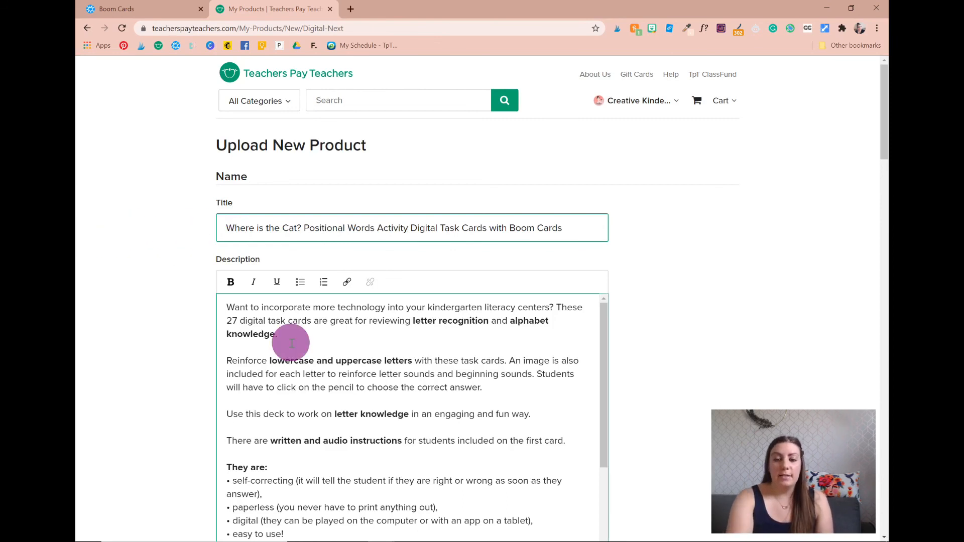
click(239, 320)
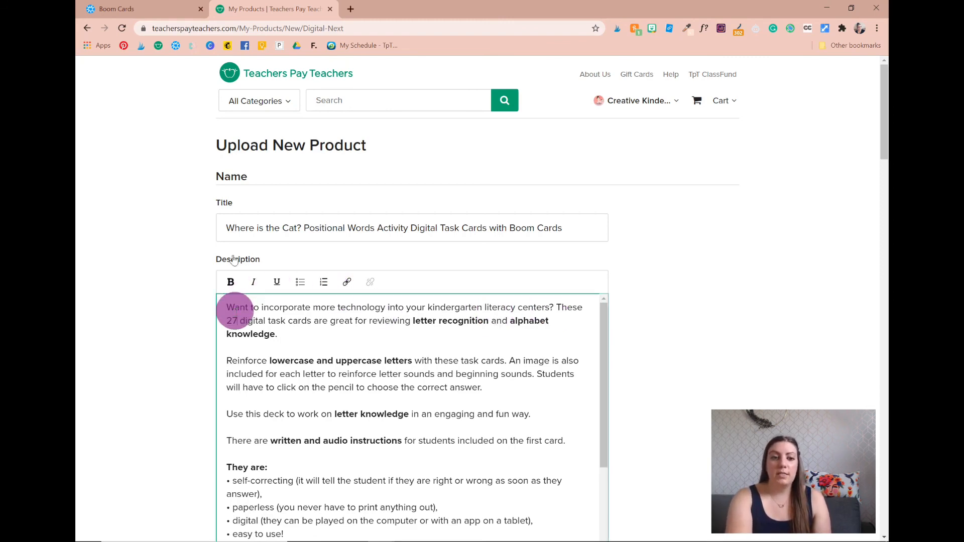
click(168, 15)
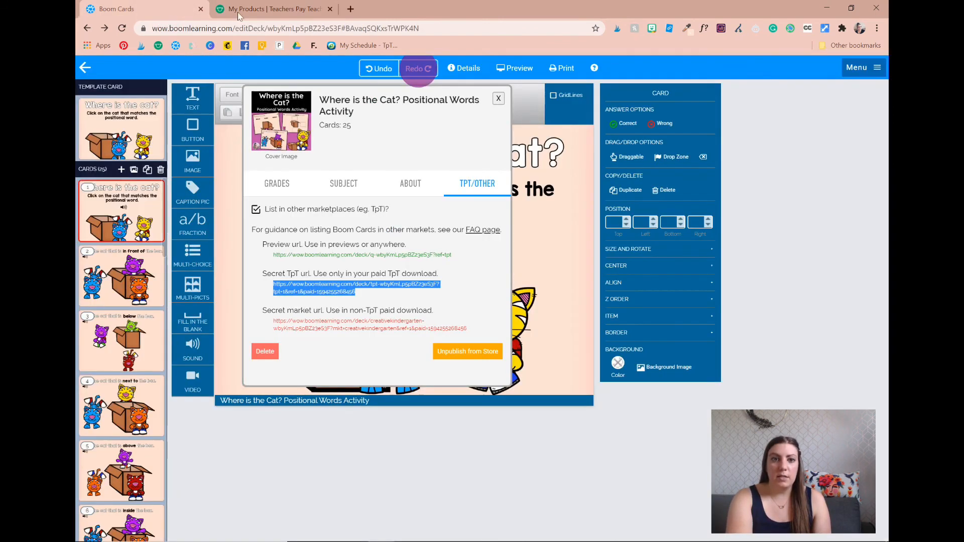
click(268, 11)
click(233, 223)
click(242, 258)
key(BackSpace)
text(5)
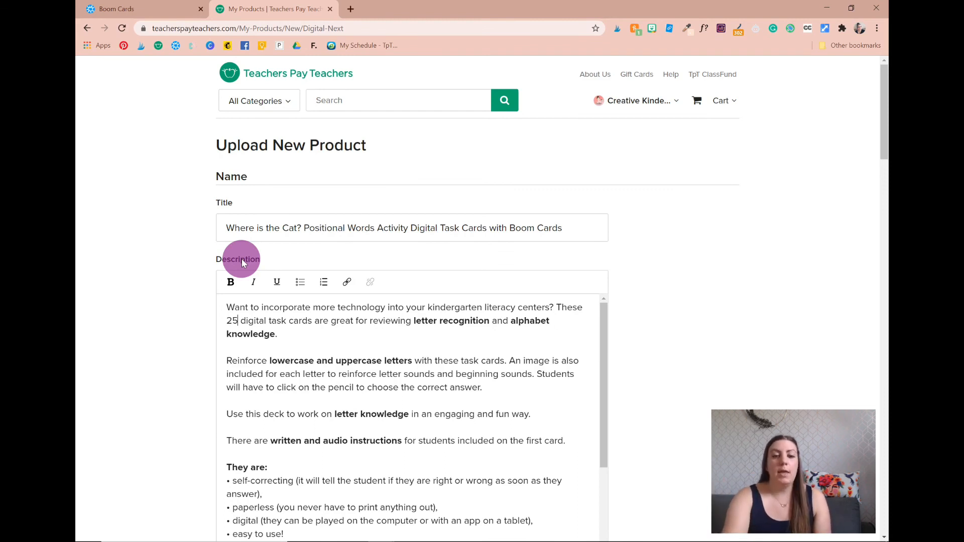
- Replace "letter recognition" in the description's first paragraph with "positional words" in bold
click(288, 324)
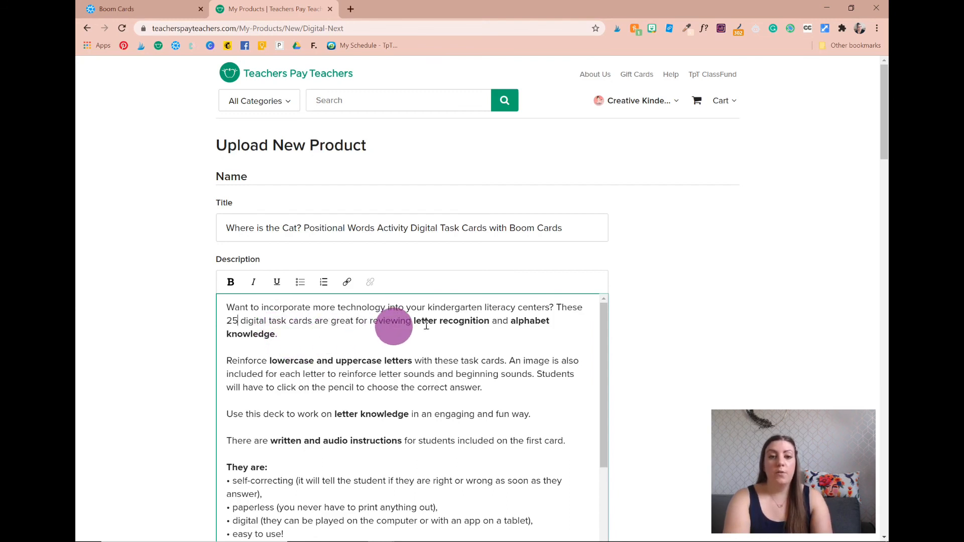
drag(485, 321, 416, 320)
key(BackSpace)
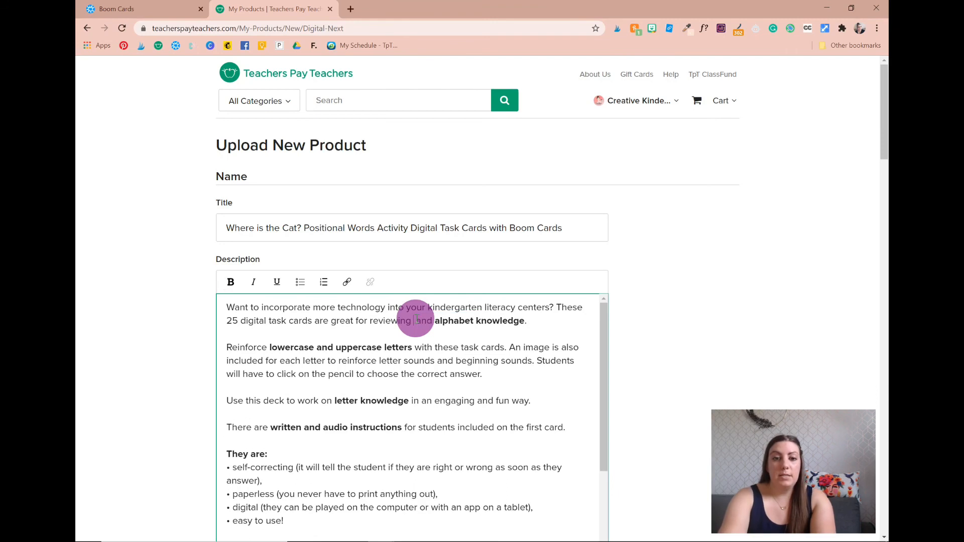
text(positional words)
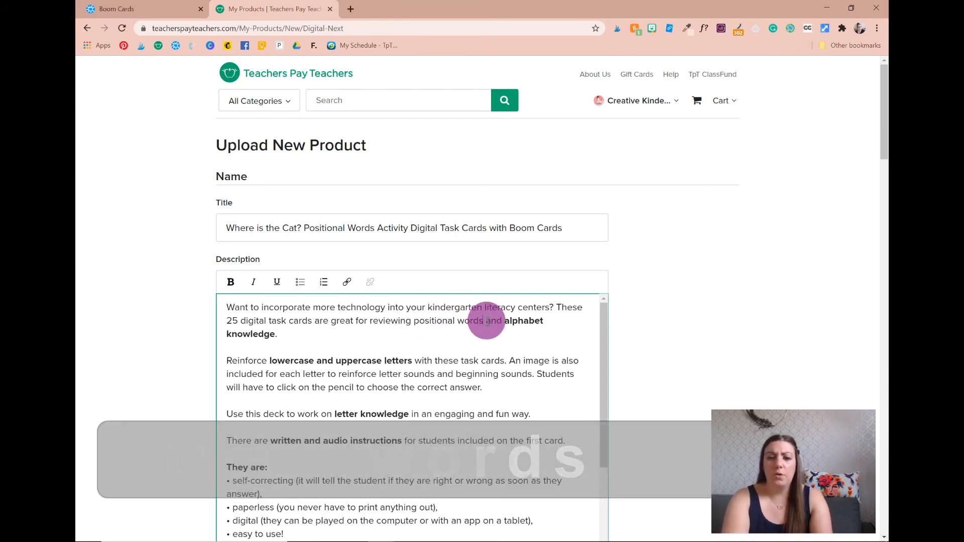
drag(483, 321, 414, 325)
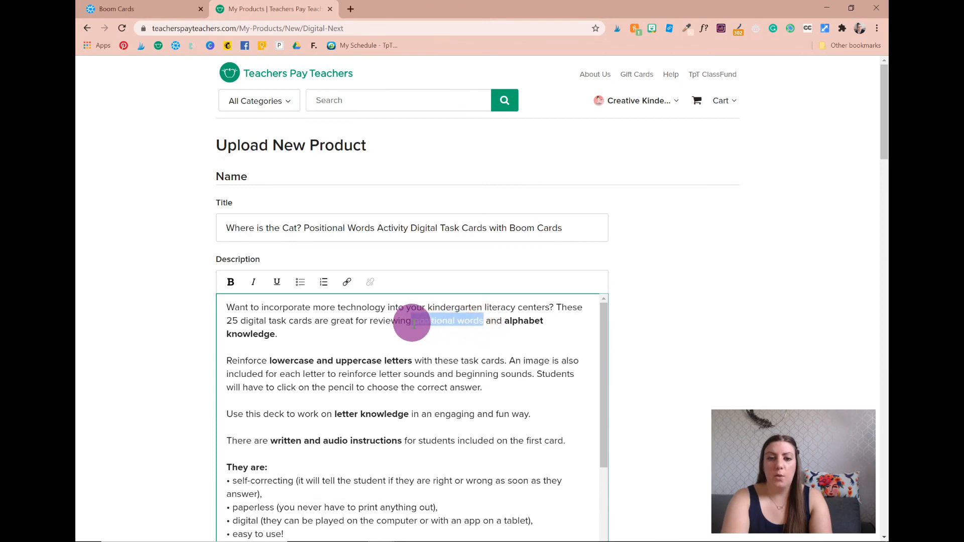
key(ctrl+b)
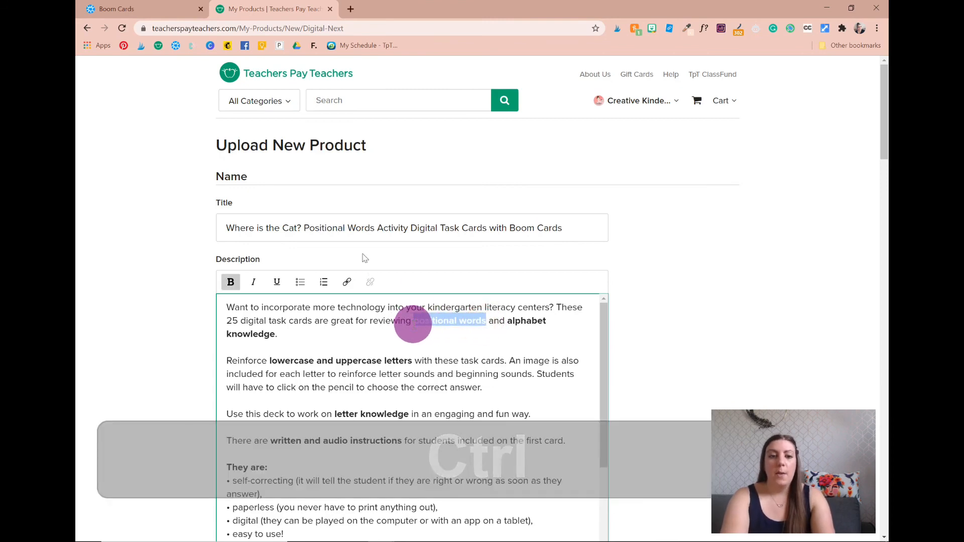
- Read the Where is the Cat? deck's description in Boom Cards and return to the Teachers Pay Teachers listing
click(132, 8)
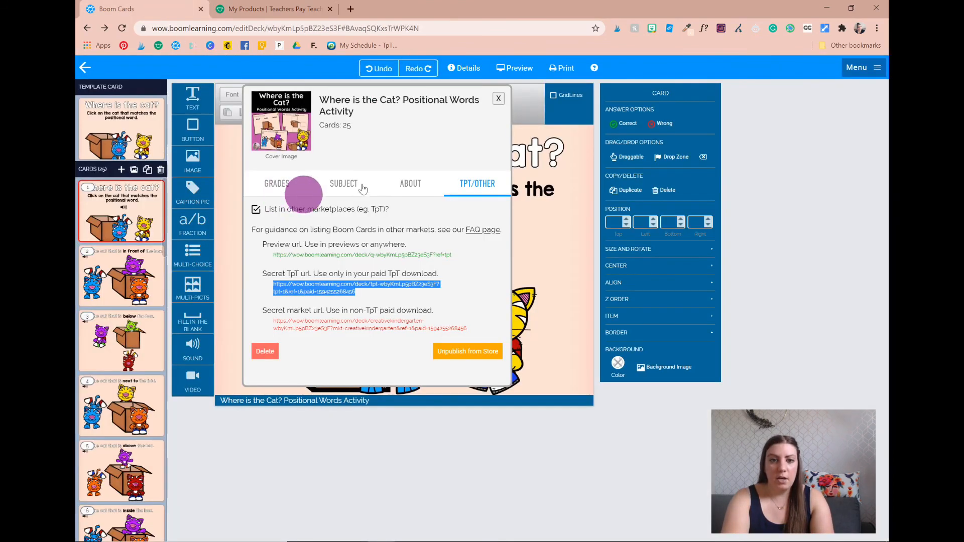
click(405, 195)
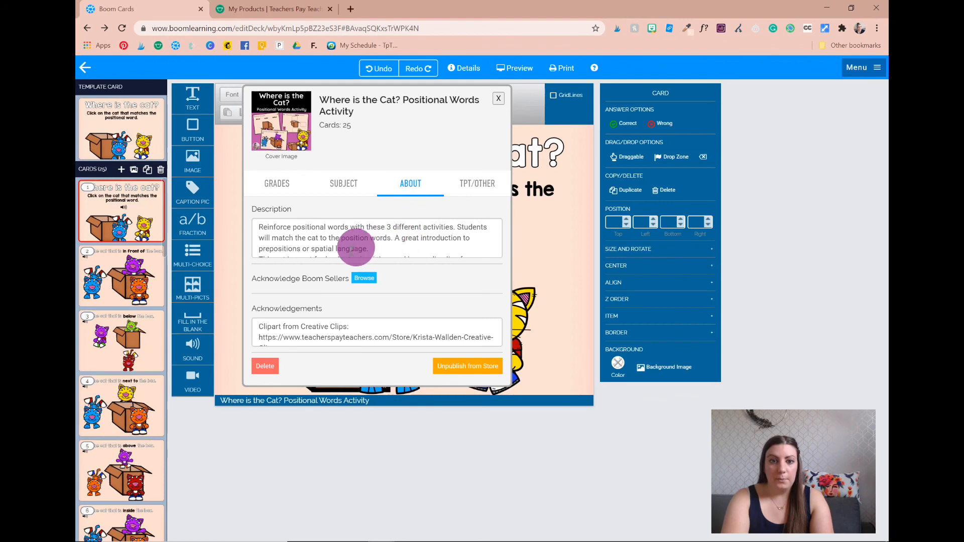
scroll(347, 244, down, 1)
scroll(353, 246, down, 3)
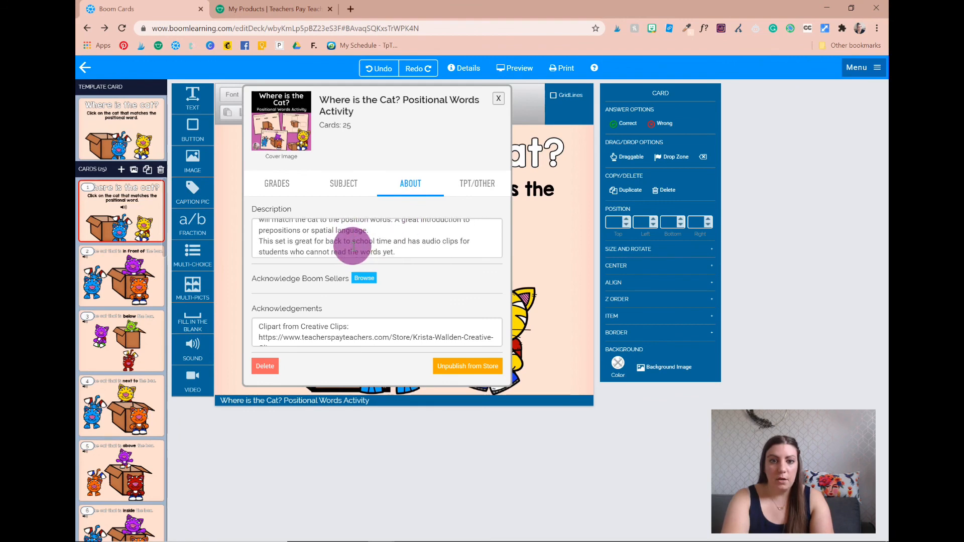
scroll(352, 243, up, 1)
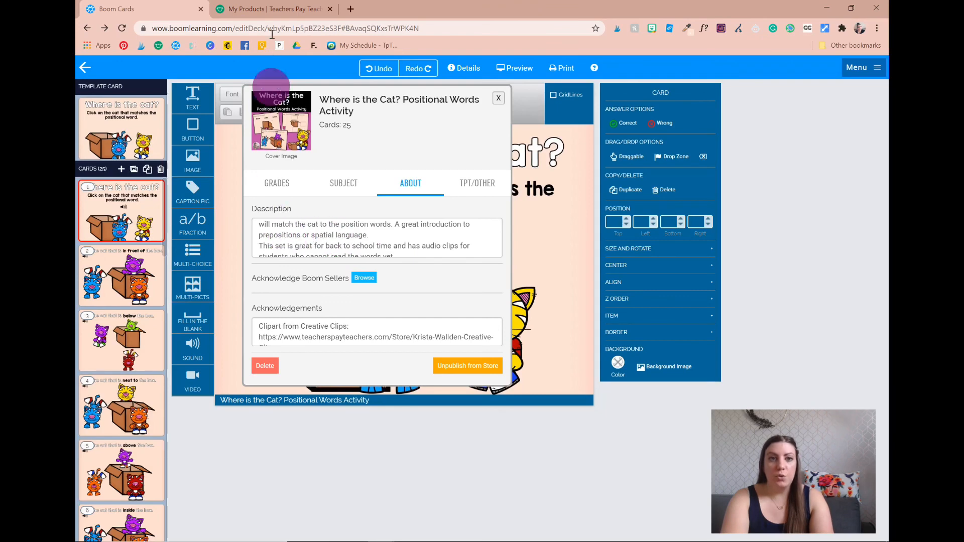
click(271, 11)
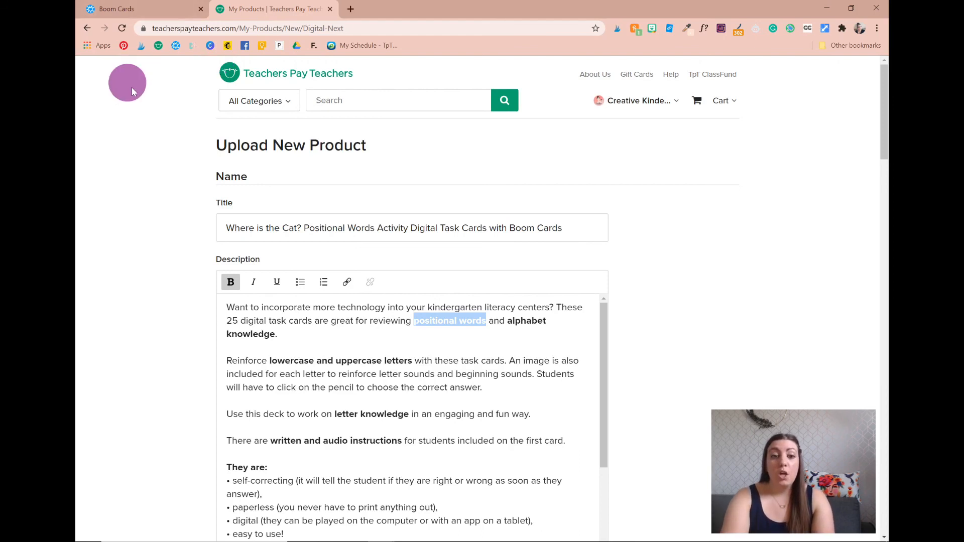
- Replace "alphabet knowledge" in the description's first paragraph with "prepositions", accepting the suggested spelling correction
click(271, 334)
drag(271, 334, 509, 321)
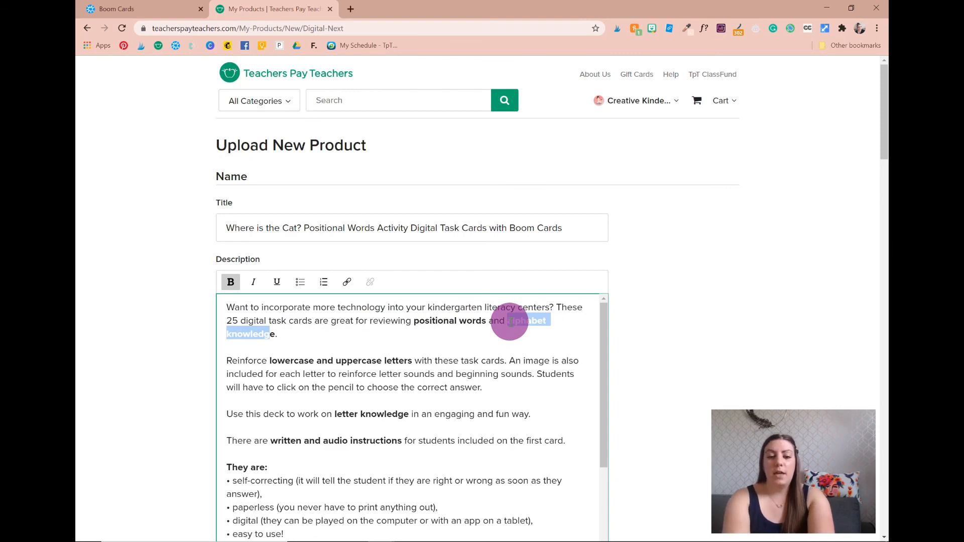
text(prpo)
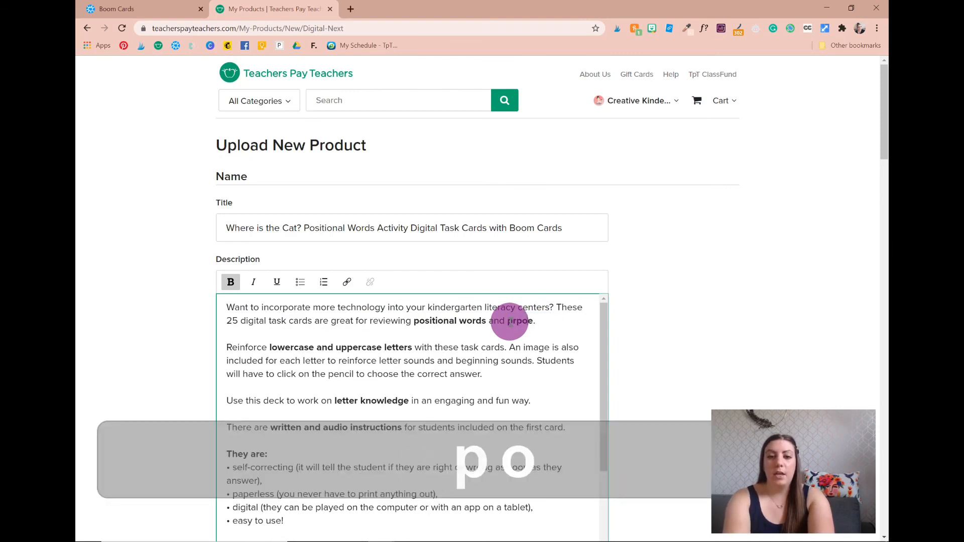
key(BackSpace)
key(BackSpace)
key(Right)
text(pos)
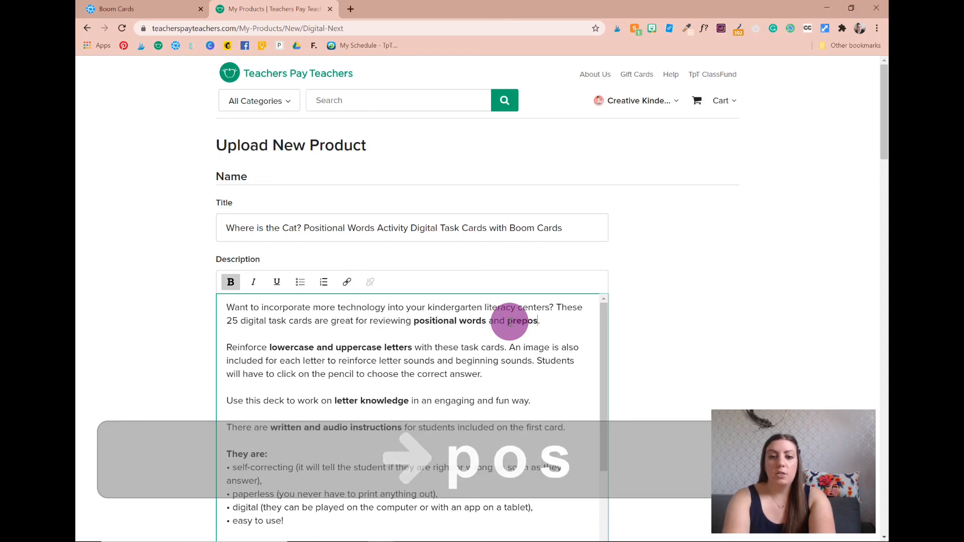
text(tional)
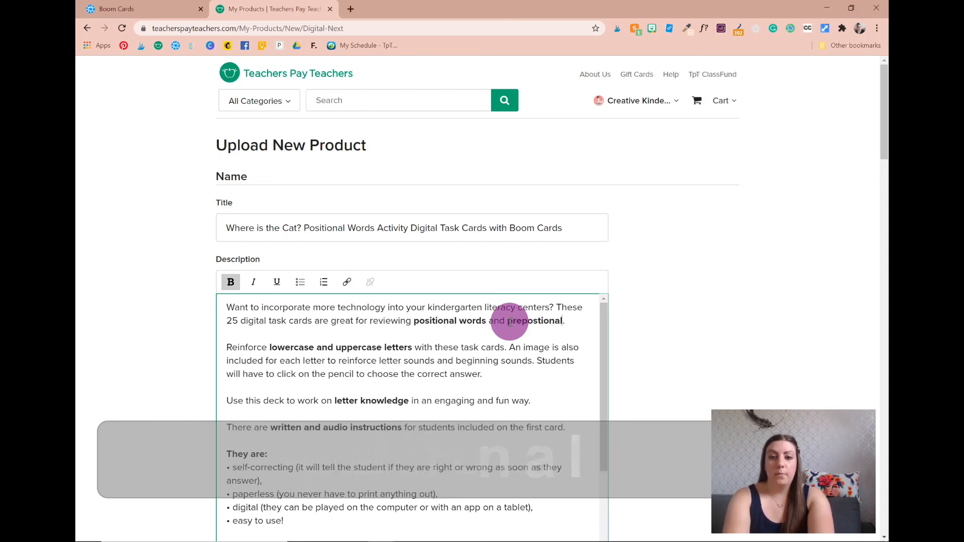
key(BackSpace)
key(BackSpace)
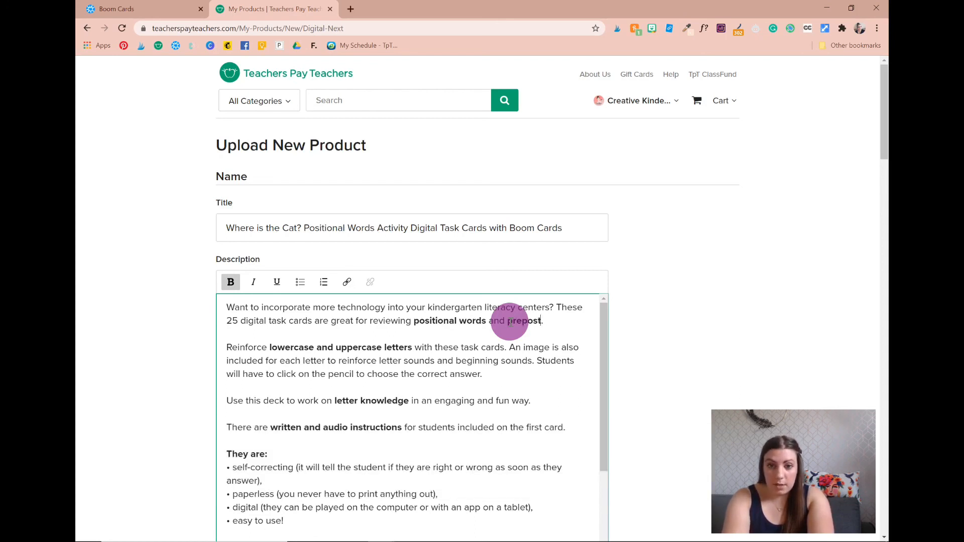
text(ions)
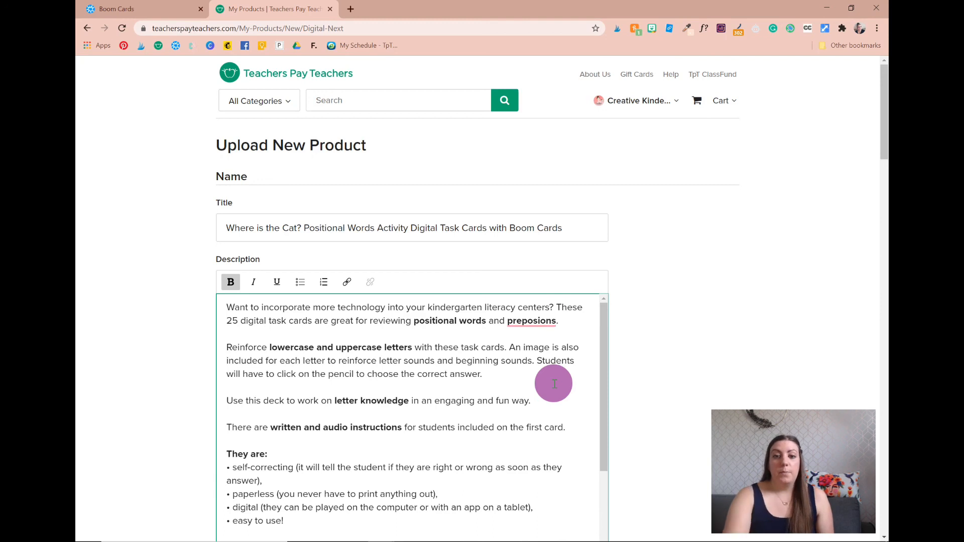
click(538, 321)
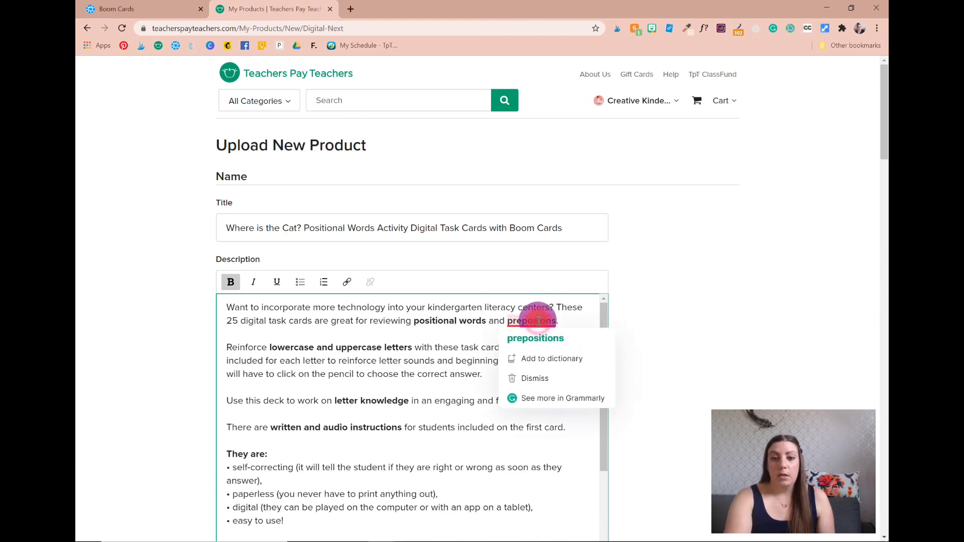
click(533, 337)
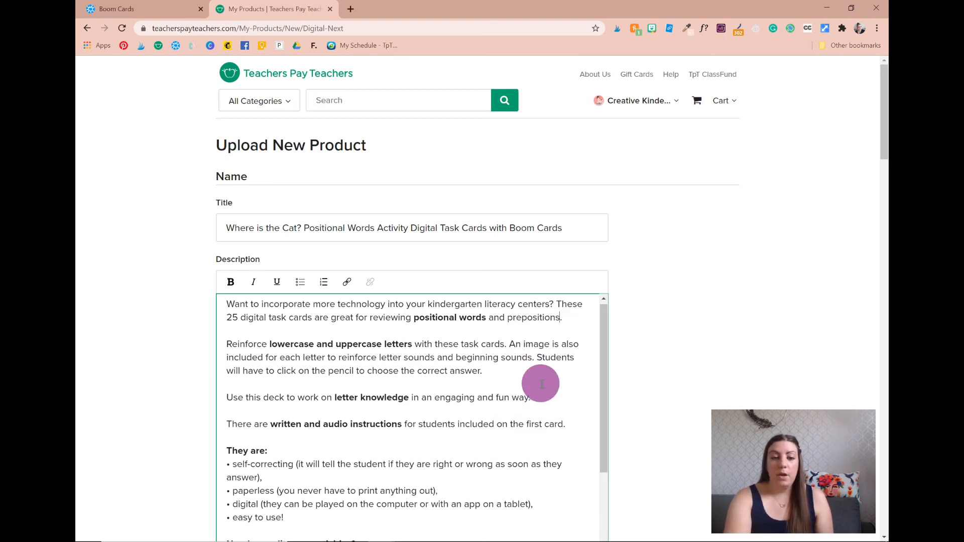
- Replace "lowercase and uppercase letters" in the description's second paragraph with "spatial language" in bold
scroll(541, 384, down, 1)
drag(267, 338, 411, 337)
text(sp)
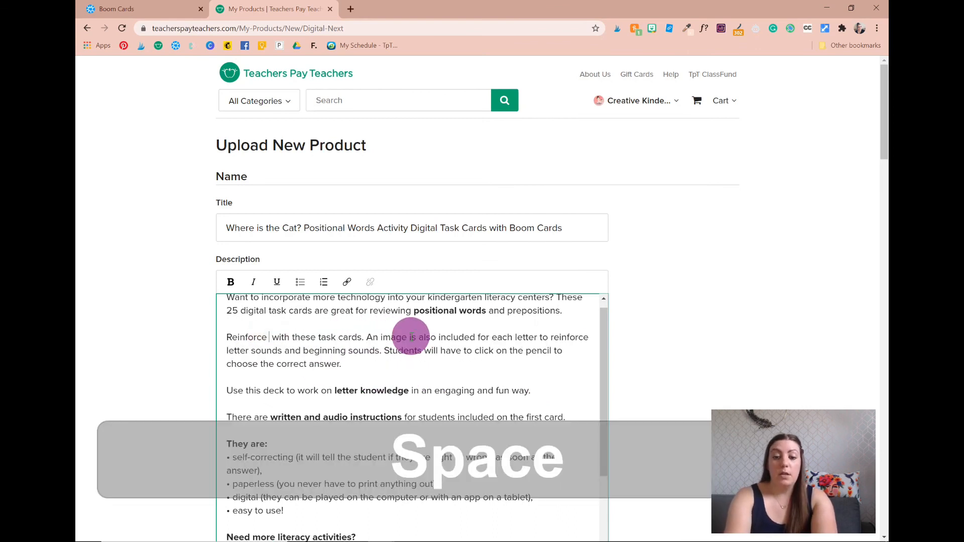
key(BackSpace)
key(BackSpace)
key(ctrl+b)
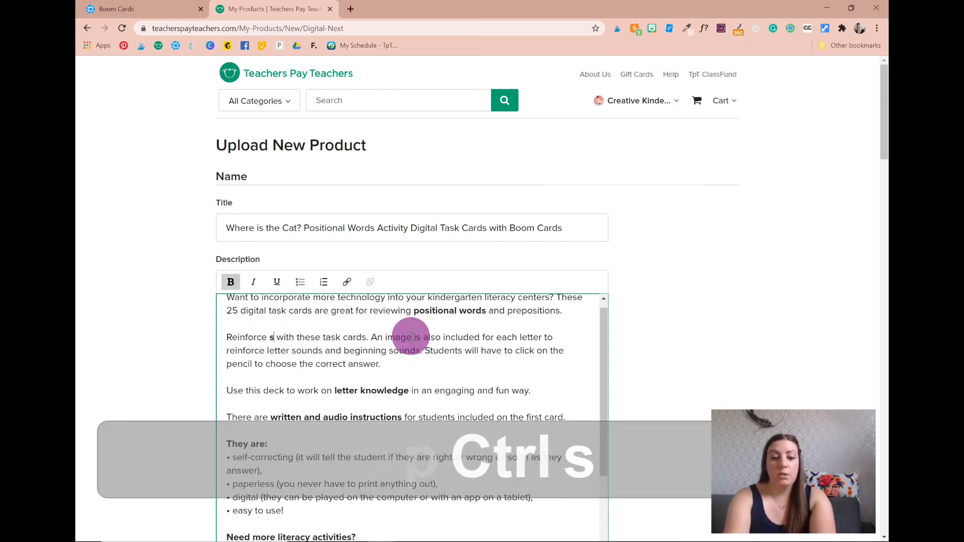
text(spatial language)
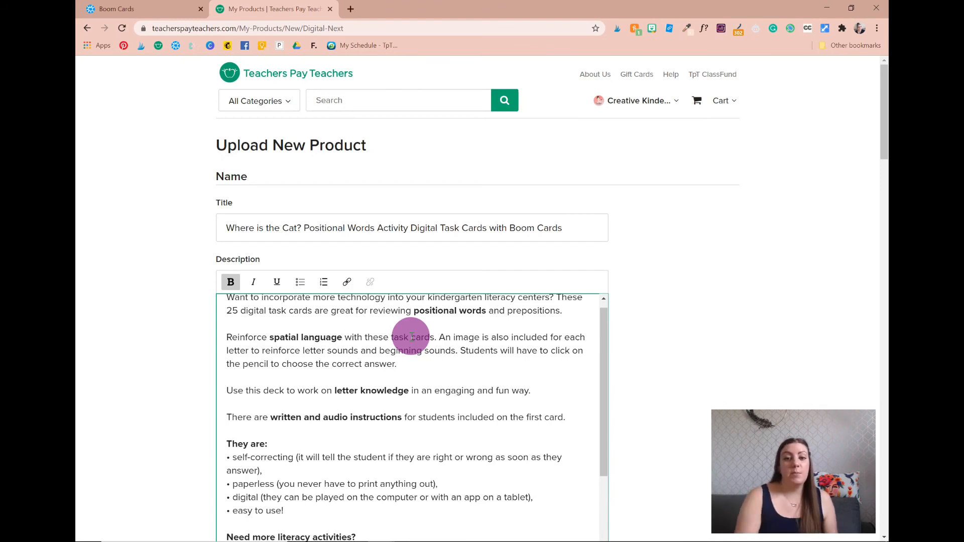
- Bold "prepositions" in the first paragraph and delete the second paragraph's sentences about letter images and choosing with the pencil
double_click(533, 311)
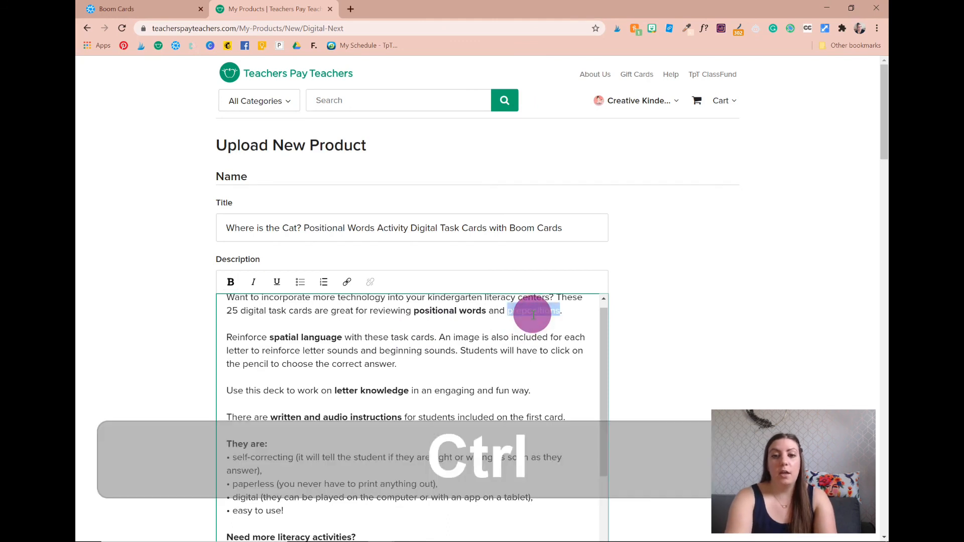
key(ctrl+b)
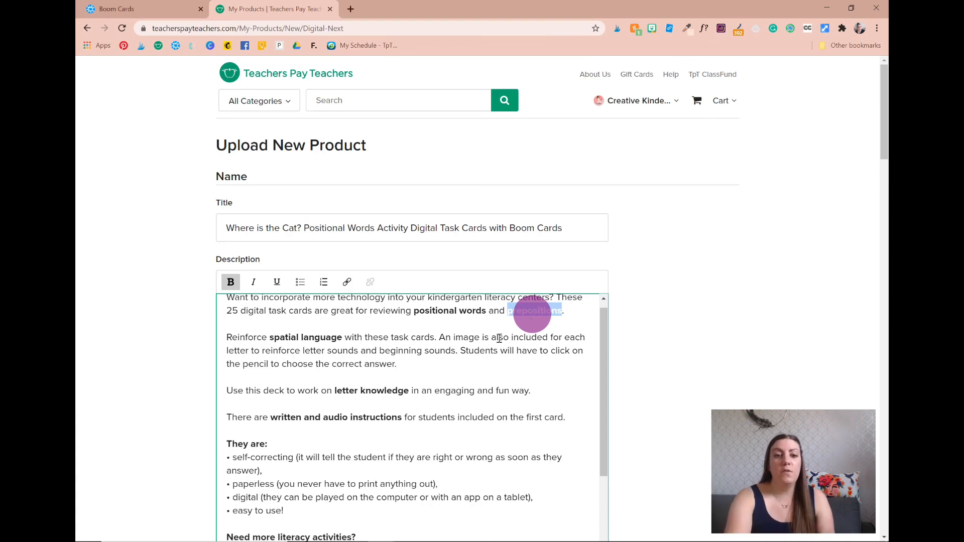
click(402, 365)
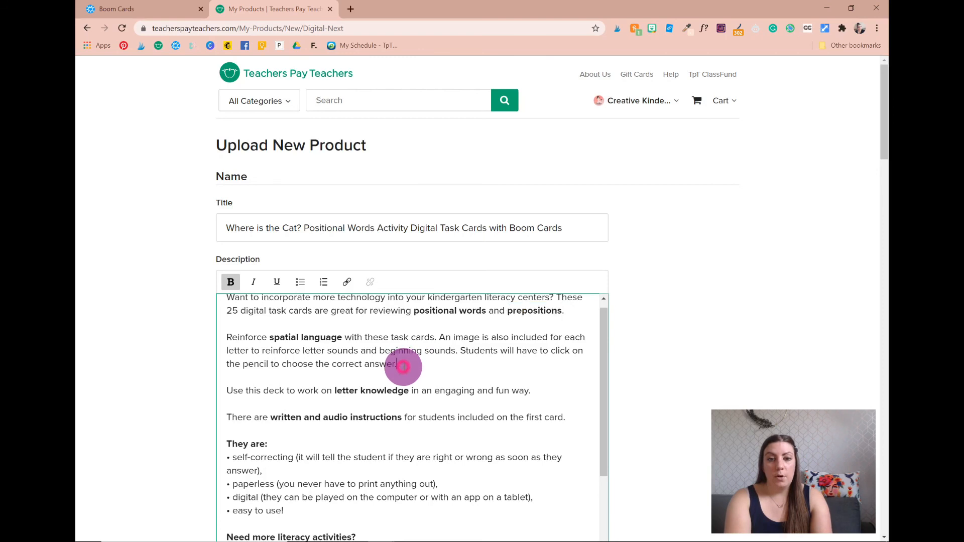
drag(402, 365, 437, 341)
key(BackSpace)
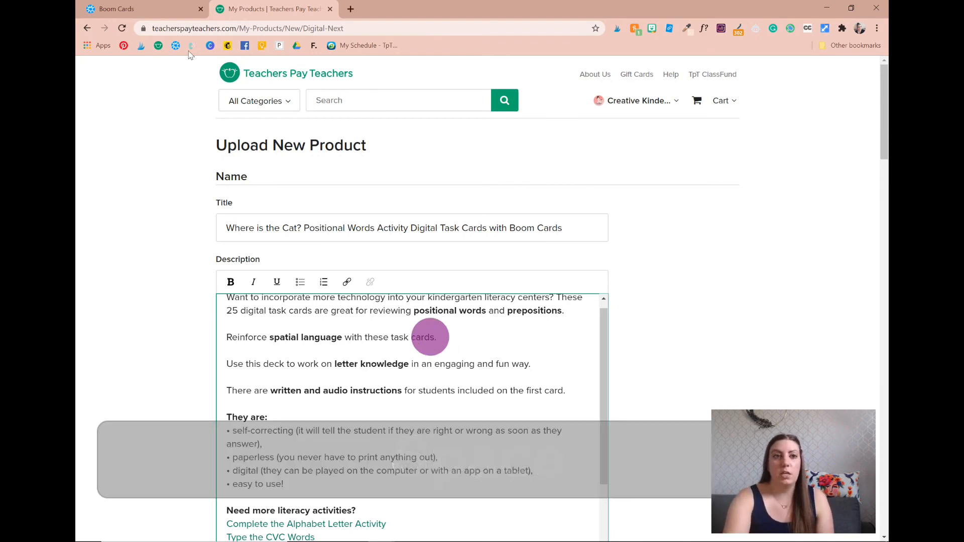
- Copy the full deck description from Boom Cards and paste it after "task cards." in the Teachers Pay Teachers description's second paragraph
click(121, 8)
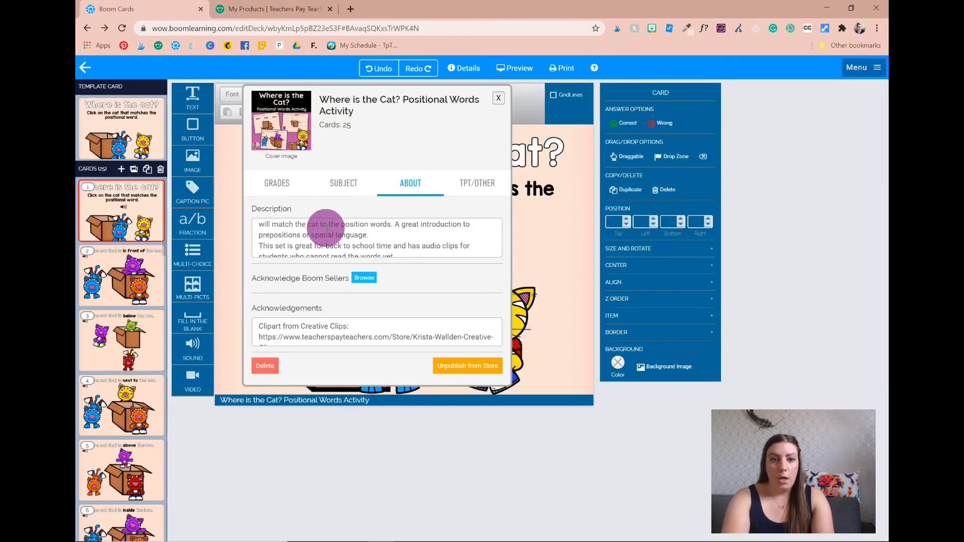
scroll(327, 229, up, 2)
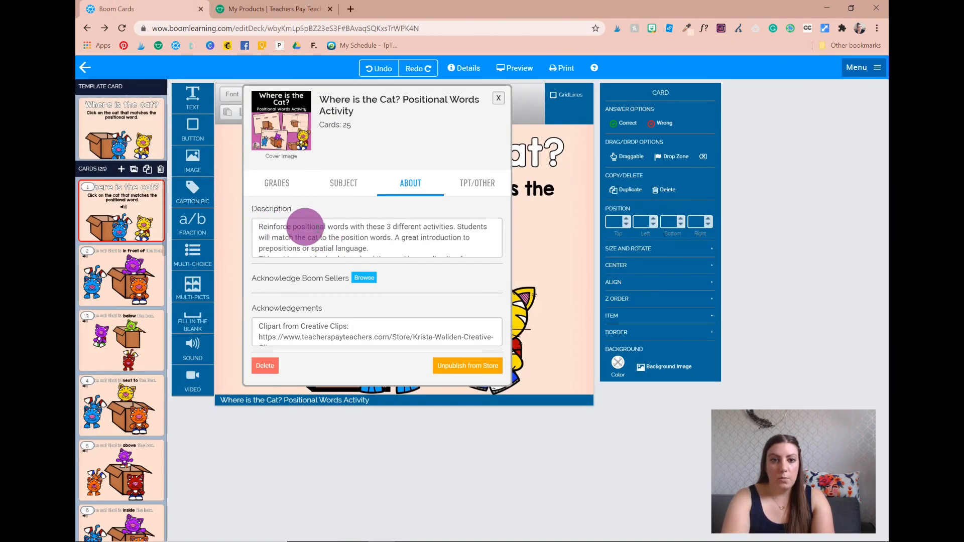
drag(256, 224, 402, 257)
key(ctrl+c)
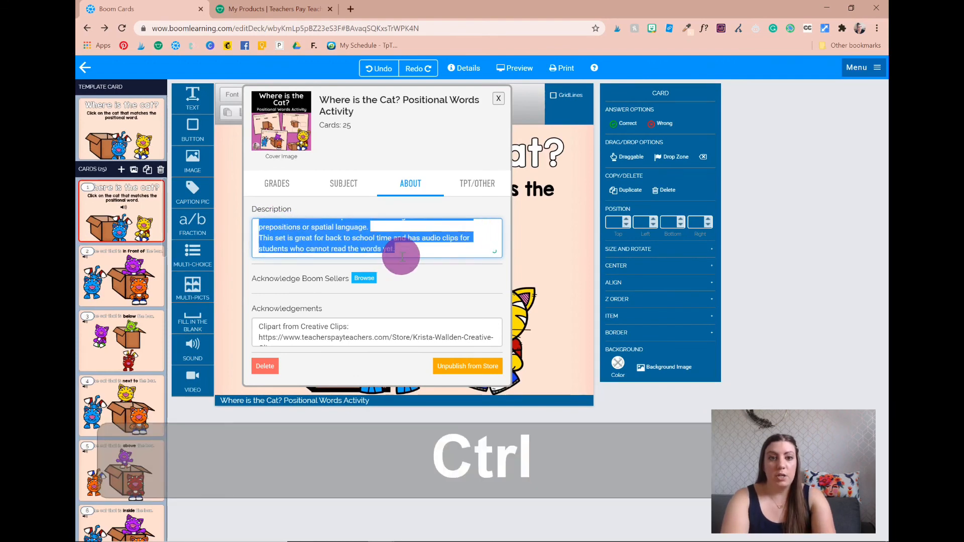
click(243, 9)
click(446, 306)
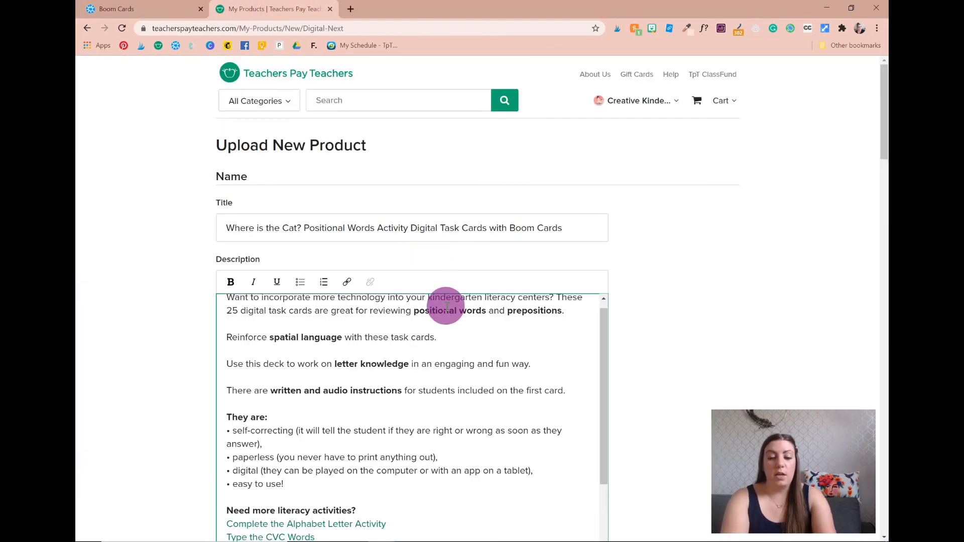
key(ctrl+v)
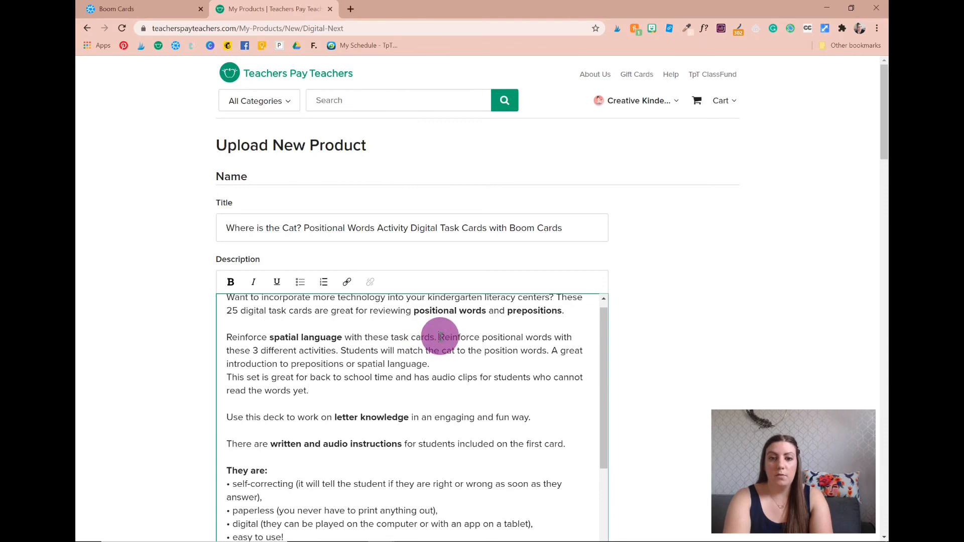
- Delete "task cards. Reinforce positional words with these" so the second paragraph's first two sentences merge into one
drag(439, 337, 459, 338)
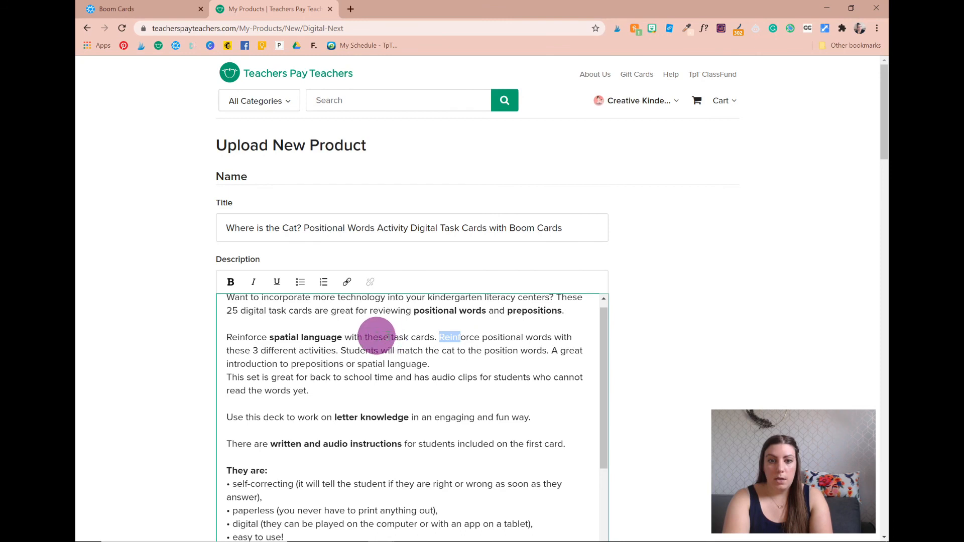
click(389, 337)
drag(389, 337, 251, 346)
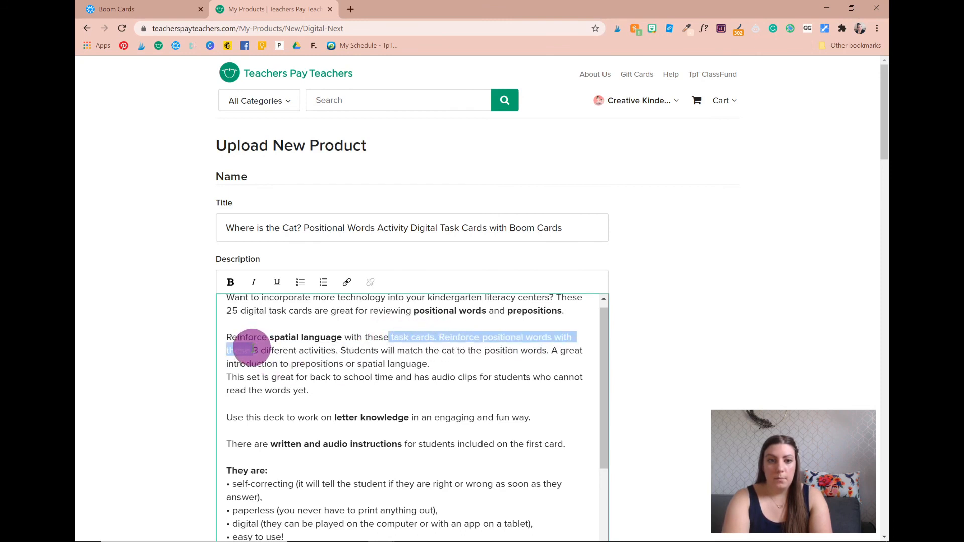
key(BackSpace)
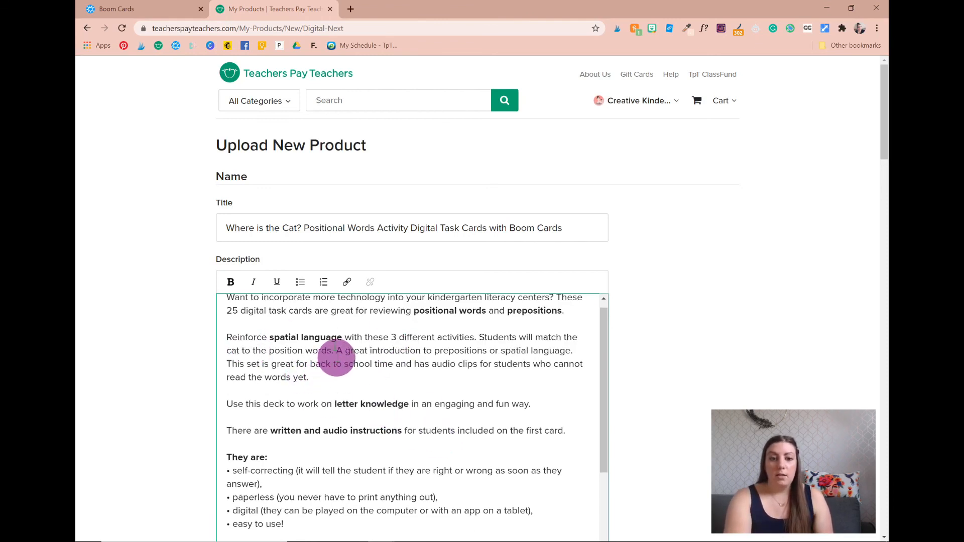
- Change "A great introduction" in the second paragraph to "These task cards are a great introduction"
click(334, 350)
key(space)
text(These task c)
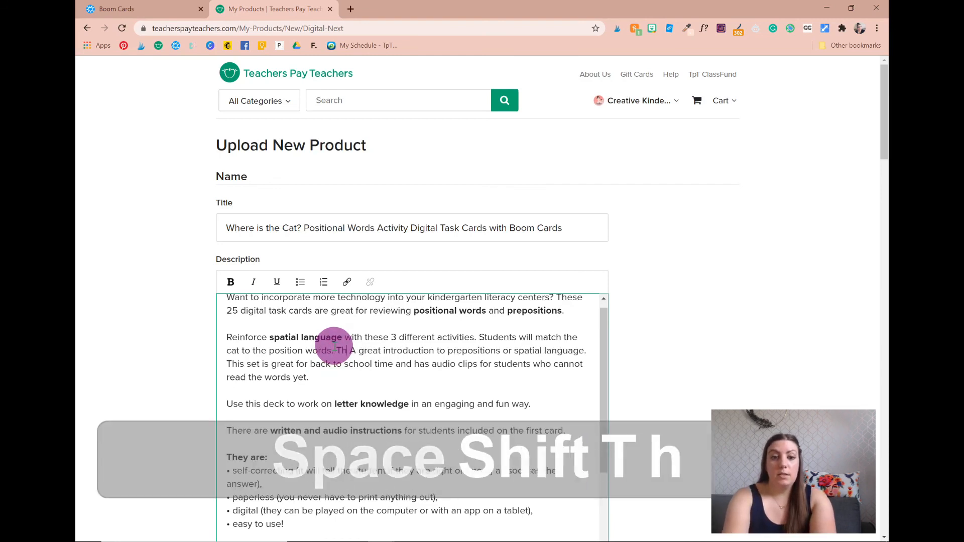
text(ards are)
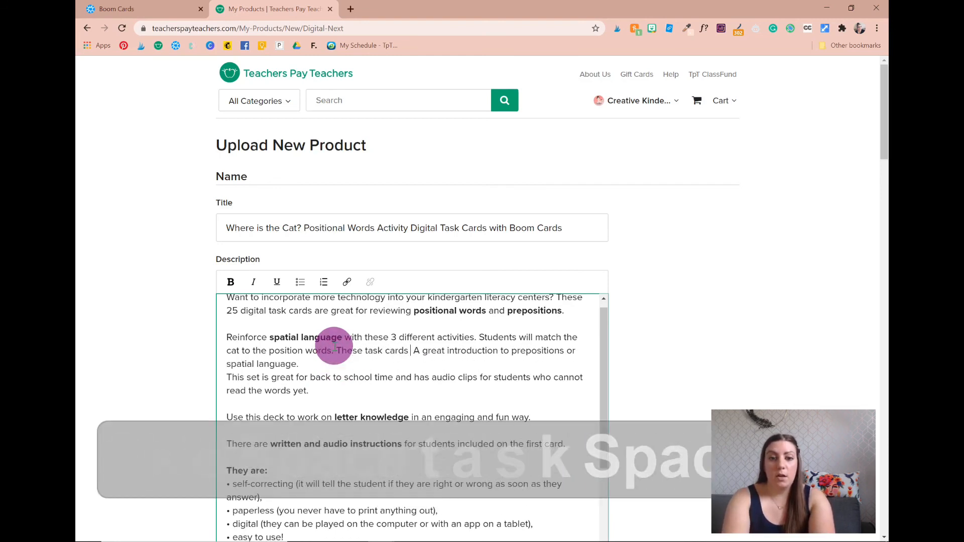
key(Delete)
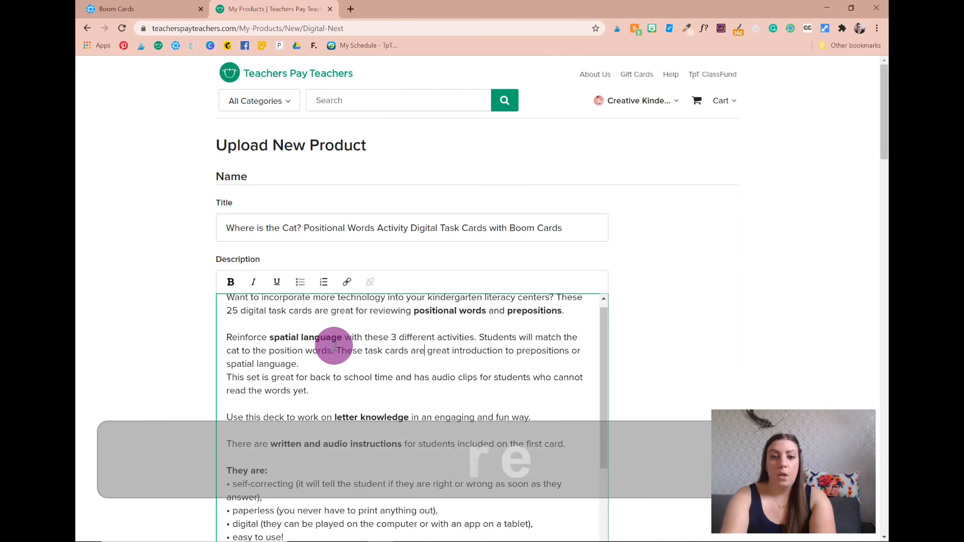
text(a)
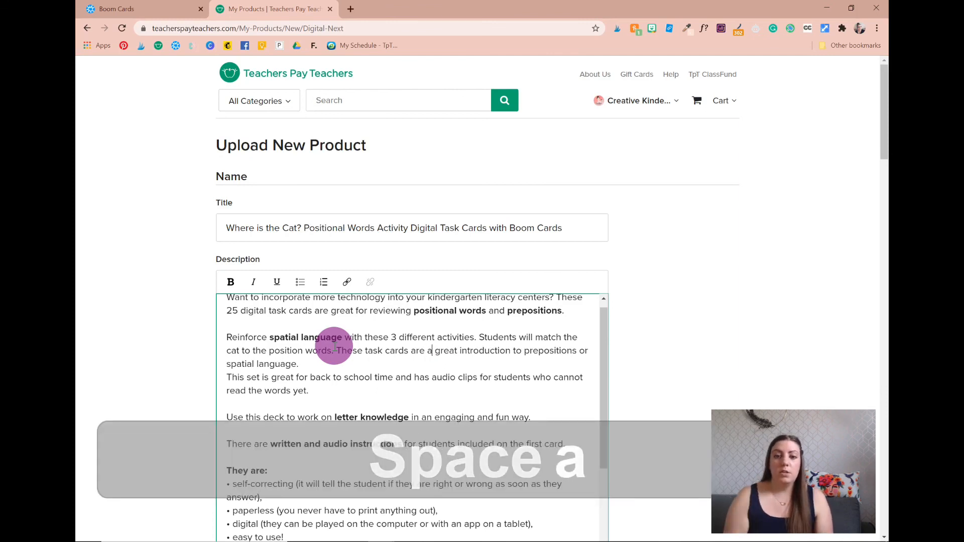
- Separate "This set is great for back to school time" into its own paragraph and bold "audio clips" in it
click(313, 363)
key(Return)
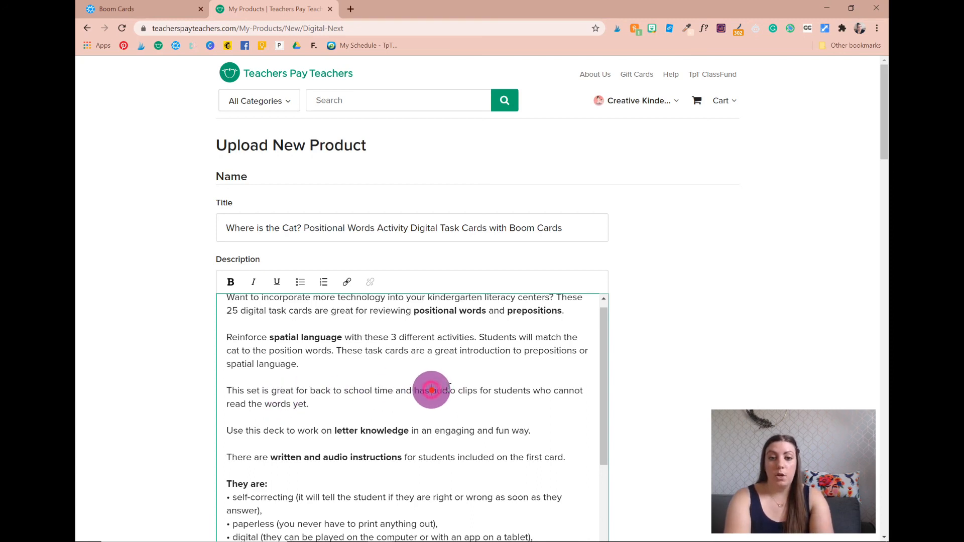
drag(432, 390, 476, 389)
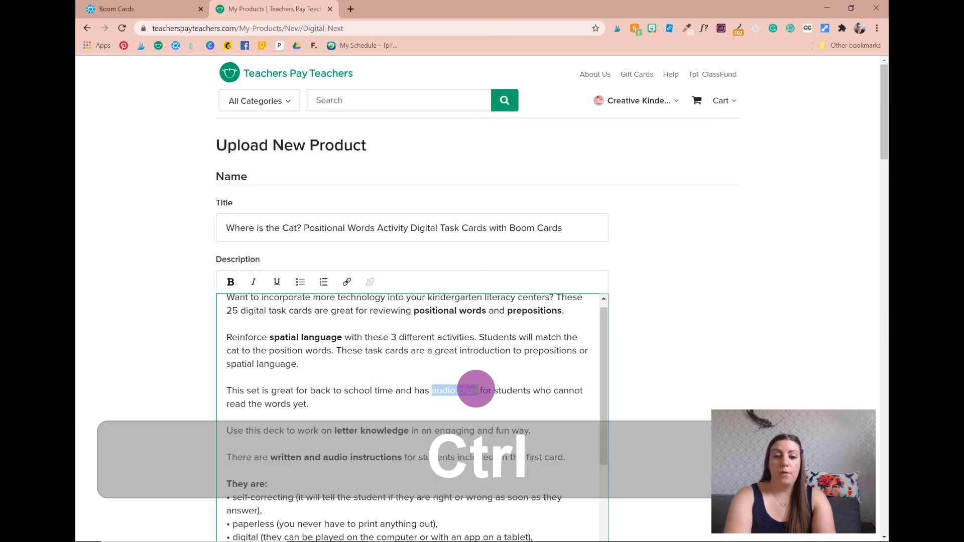
key(ctrl+b)
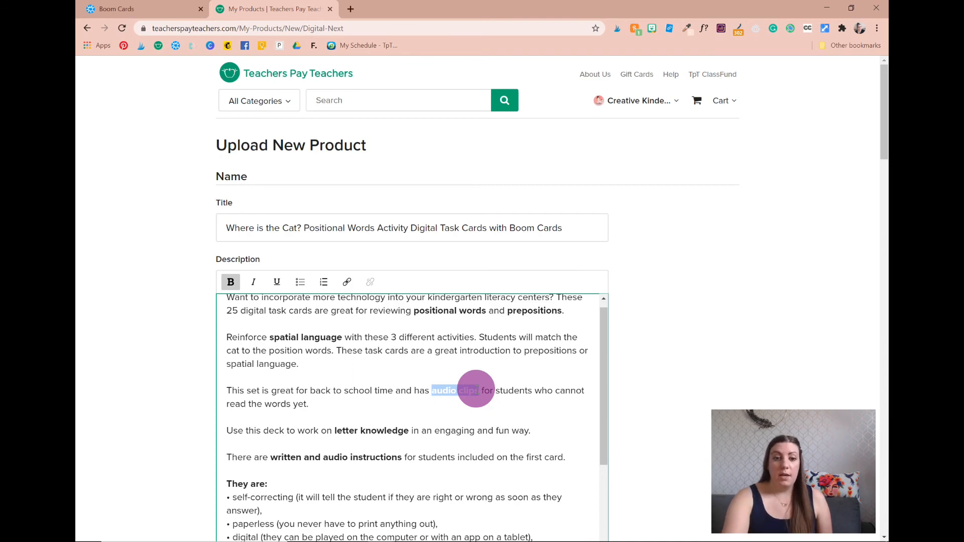
- Delete the "Use this deck to work on letter knowledge" paragraph along with its extra blank line
click(537, 426)
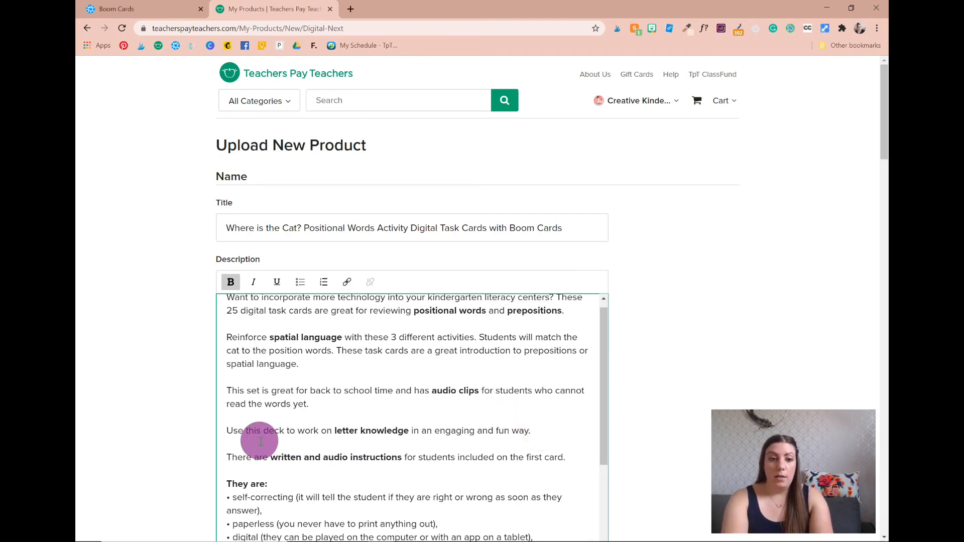
shift+click(232, 432)
key(Delete)
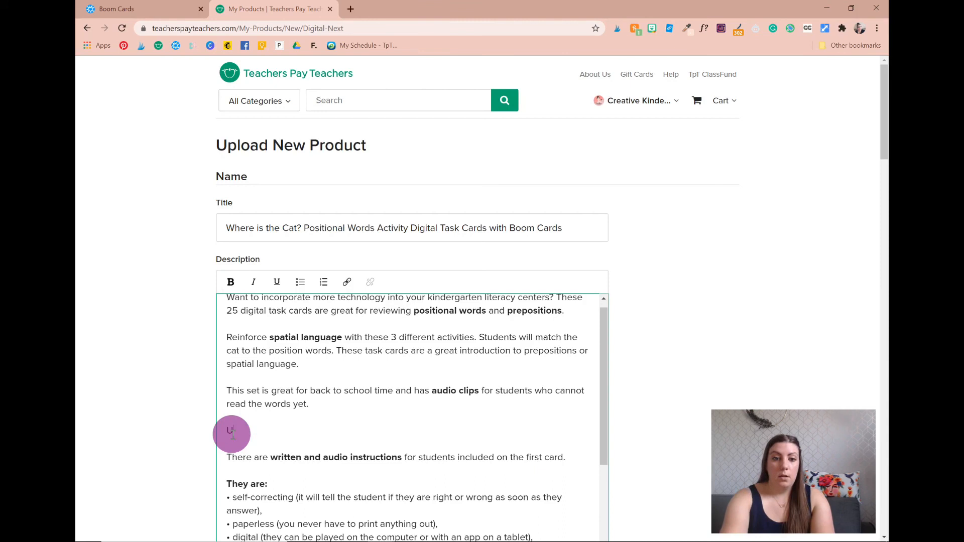
key(Delete)
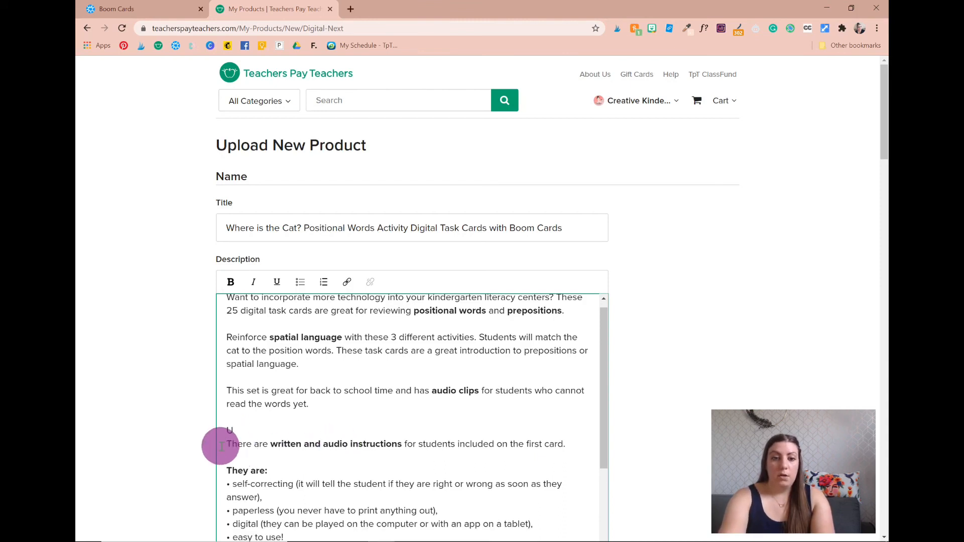
key(Delete)
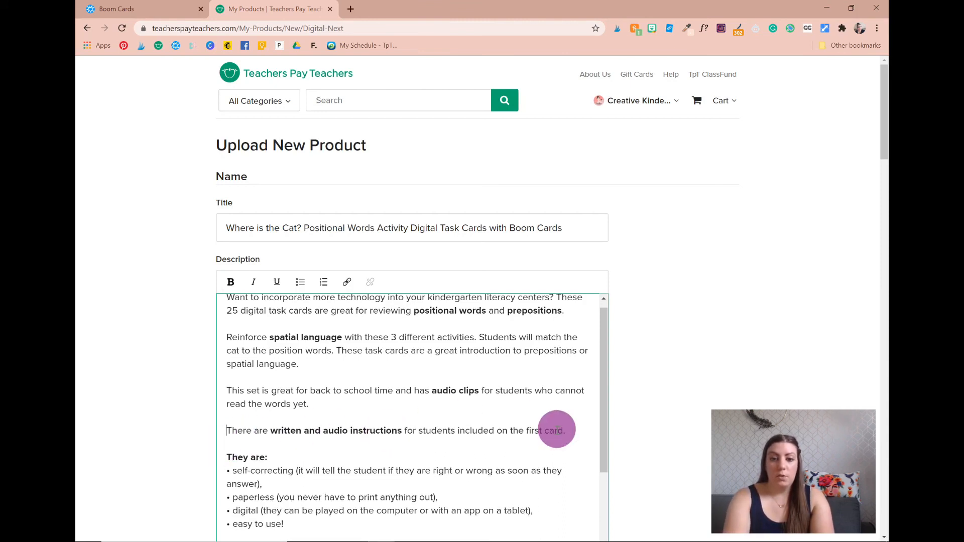
- Replace "the first card" in the written and audio instructions sentence with "all the instruction cards"
drag(510, 430, 563, 426)
text(all the instruc)
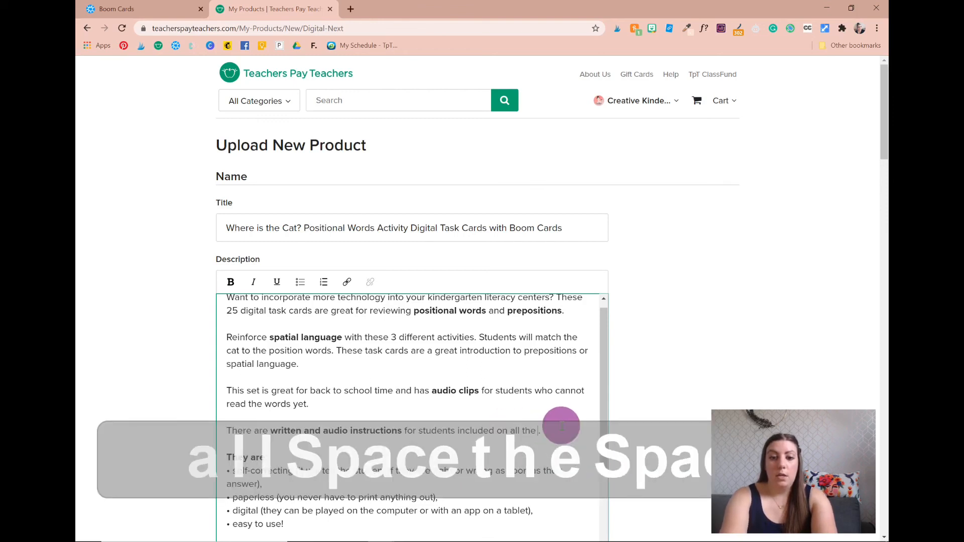
text(tion cards.)
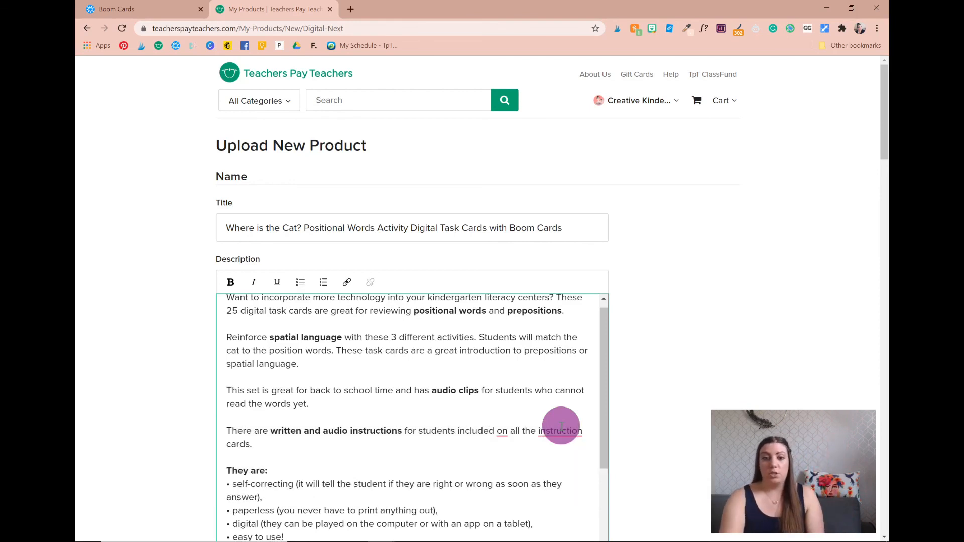
mouse_move(550, 426)
click(552, 448)
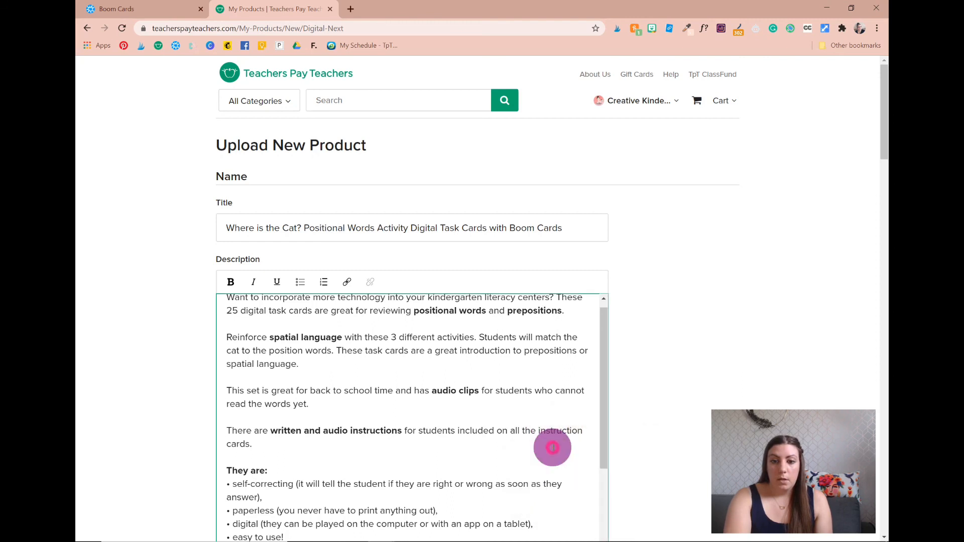
- Review the rest of the description, including the feature list, related activity links, Boom Cards information and social links
scroll(402, 462, down, 2)
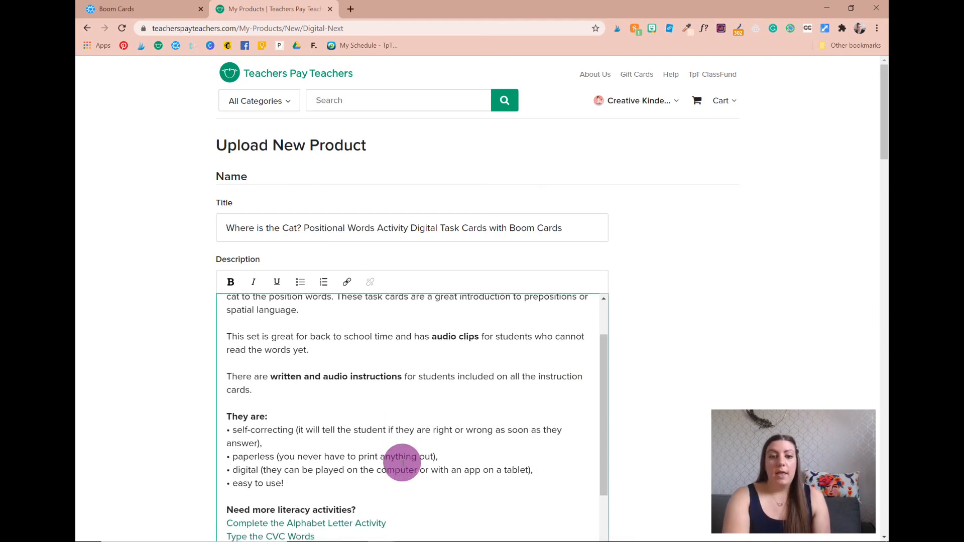
scroll(401, 463, down, 2)
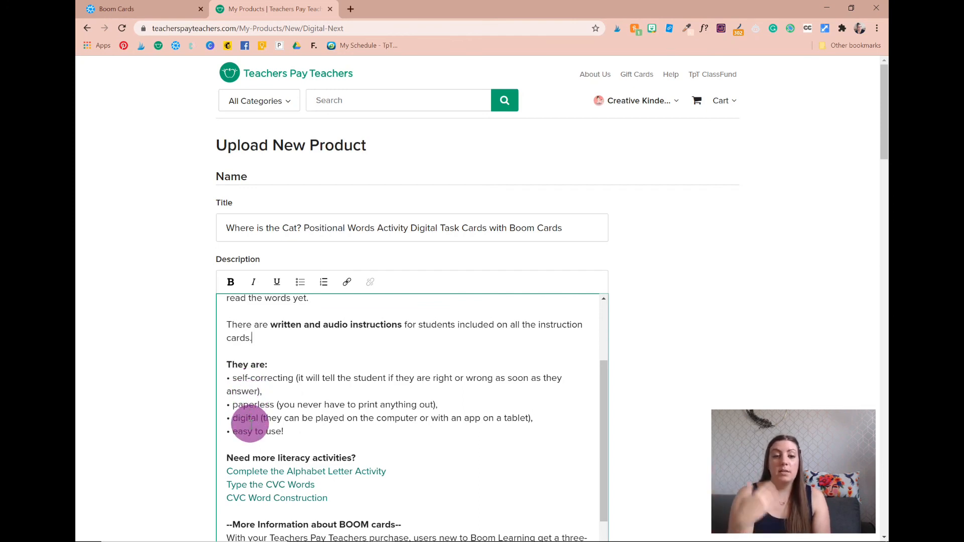
scroll(251, 425, down, 1)
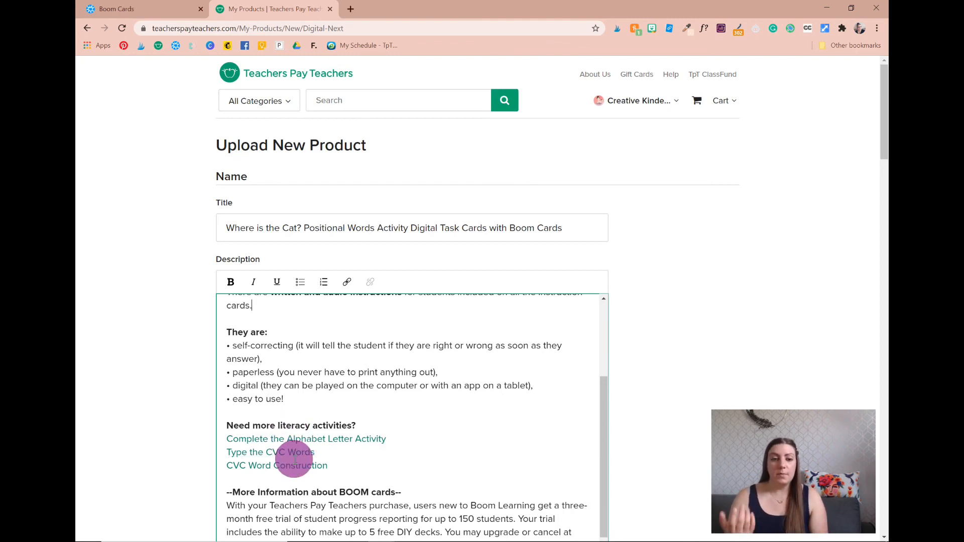
scroll(295, 459, down, 1)
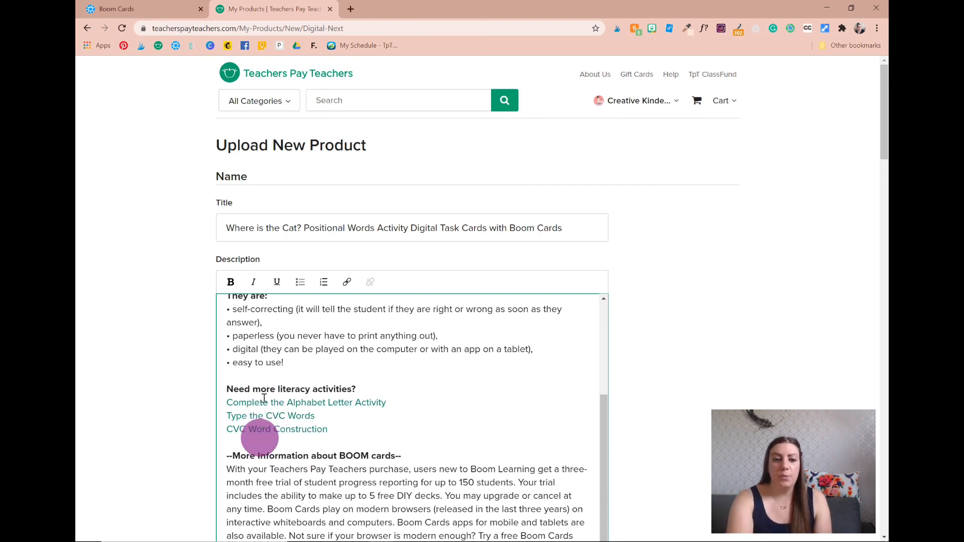
scroll(274, 412, down, 3)
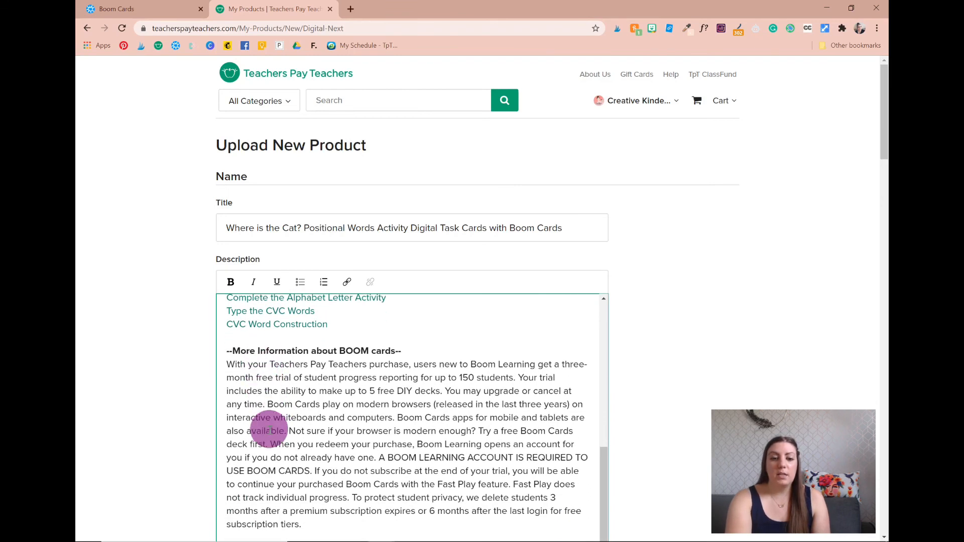
scroll(268, 428, down, 1)
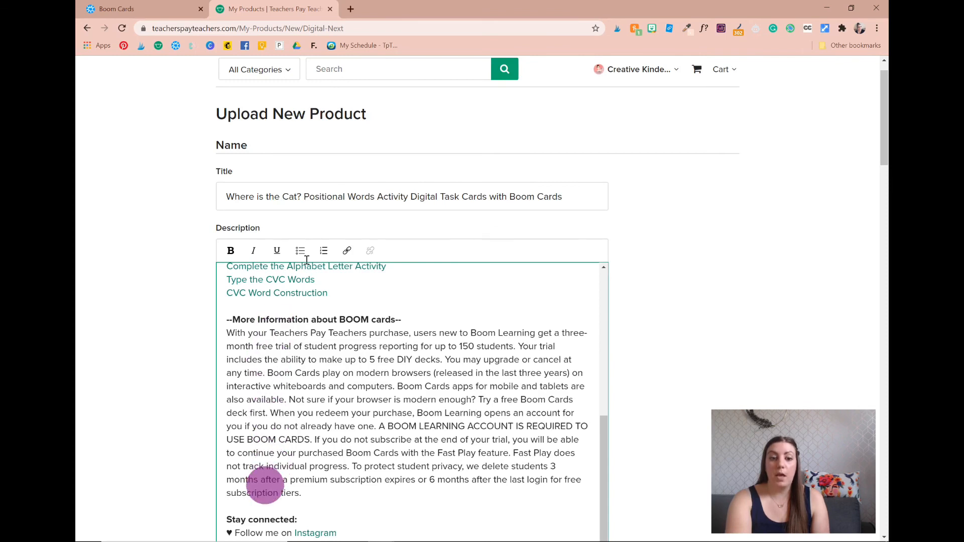
scroll(281, 446, down, 2)
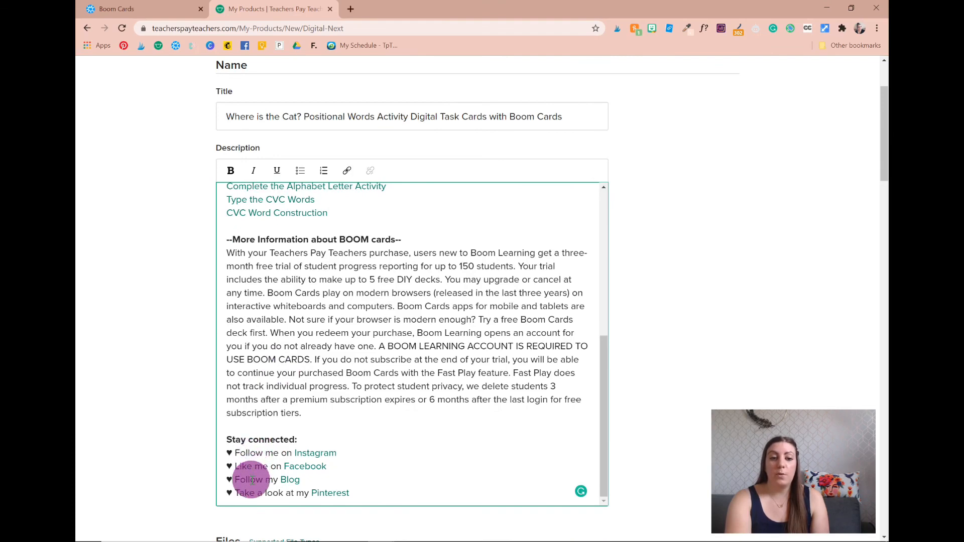
scroll(266, 402, up, 6)
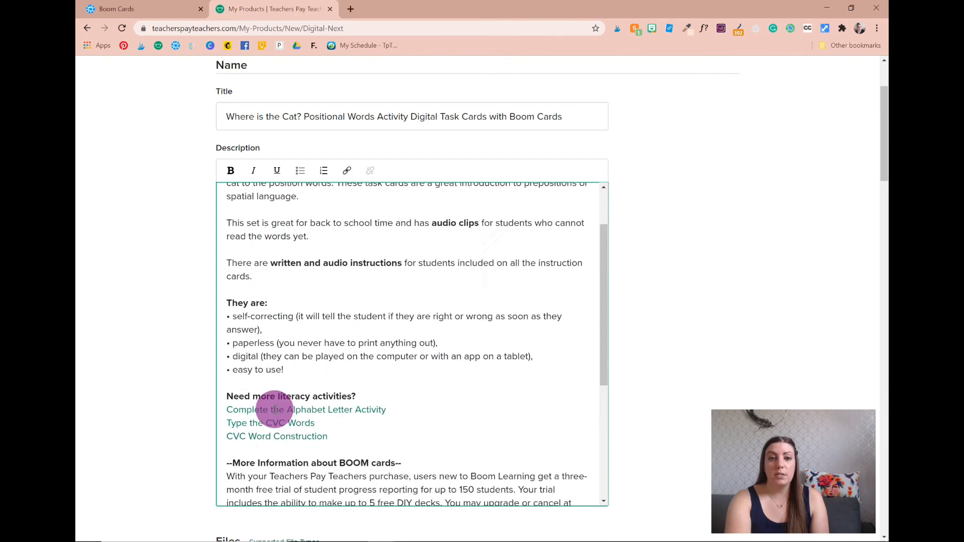
scroll(275, 410, up, 2)
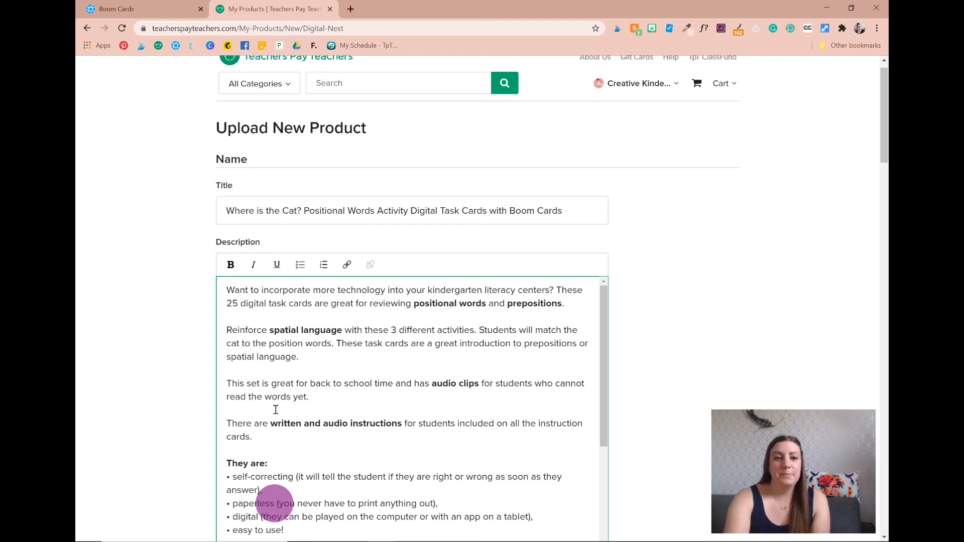
scroll(294, 341, down, 2)
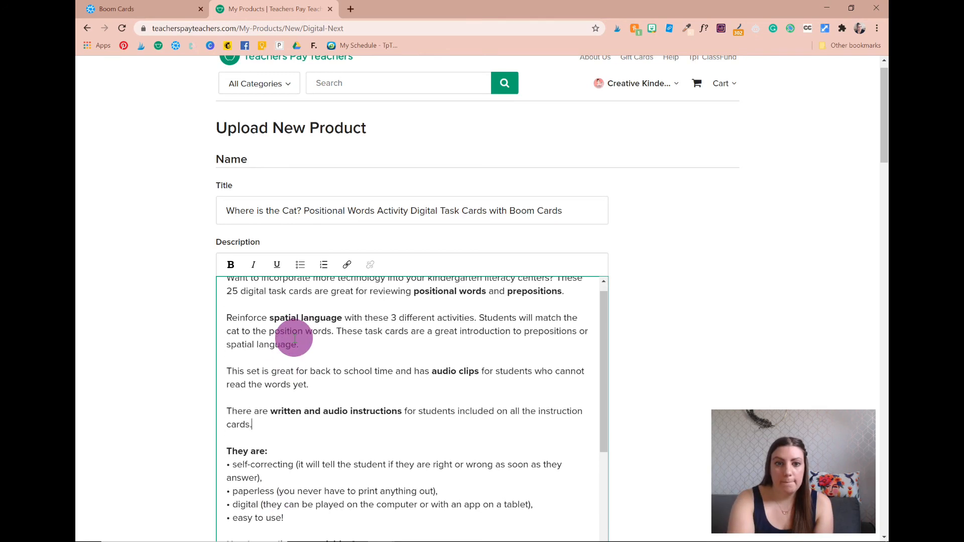
- Remove "Activity" from the product title and "these" before "3 different activities" in the description's second paragraph
double_click(393, 211)
key(BackSpace)
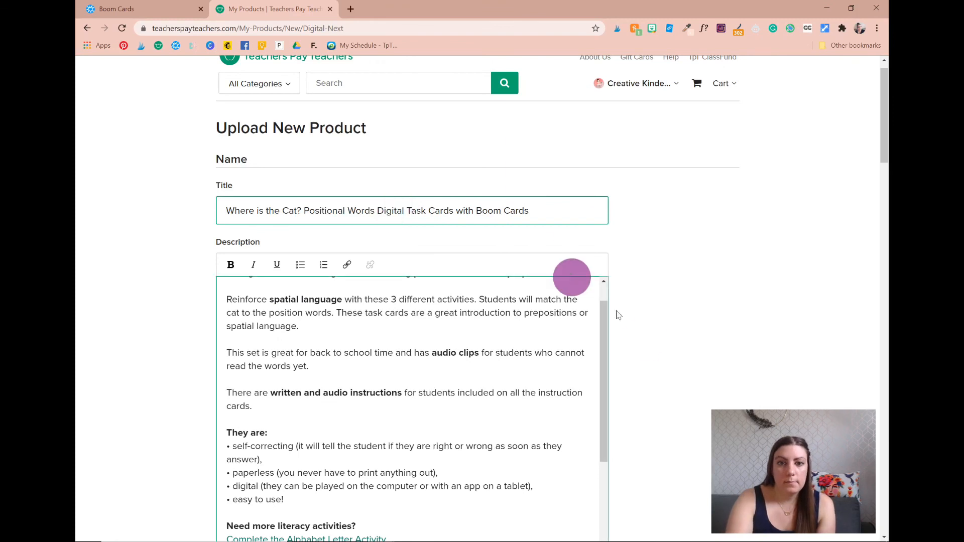
scroll(622, 346, down, 1)
scroll(522, 379, up, 1)
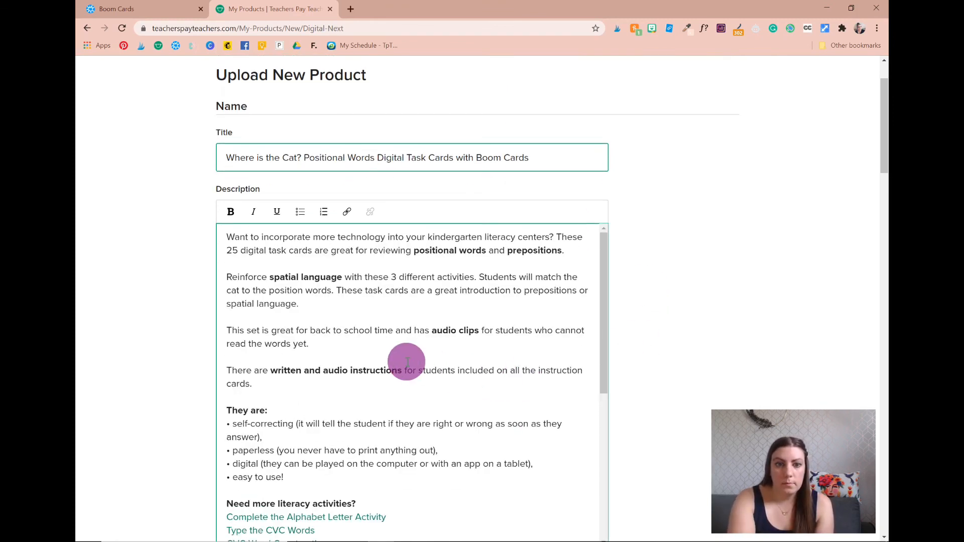
double_click(380, 277)
key(BackSpace)
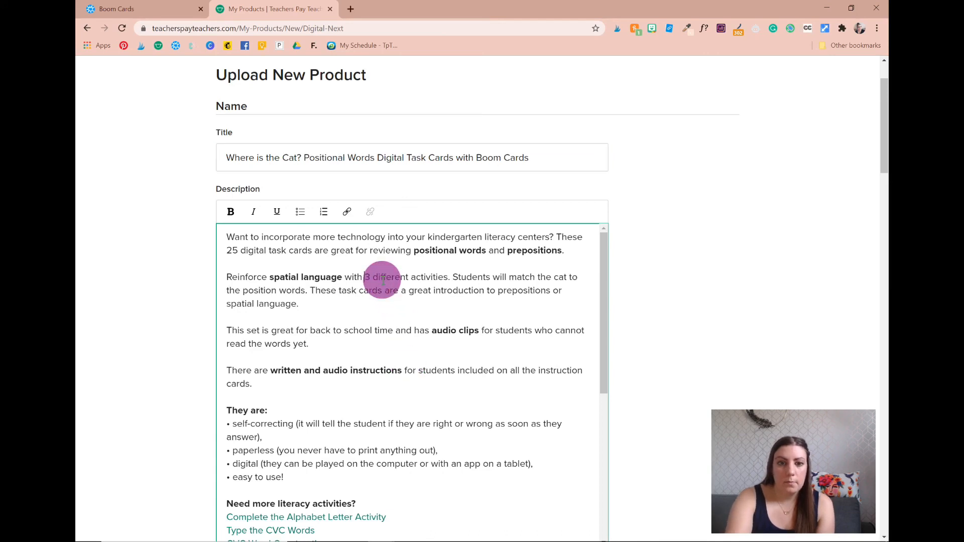
- Extend the students sentence in the description's second paragraph after "position words" with ", pick the positional word that best describes the cat, and"
click(304, 291)
text(, pick the positiona)
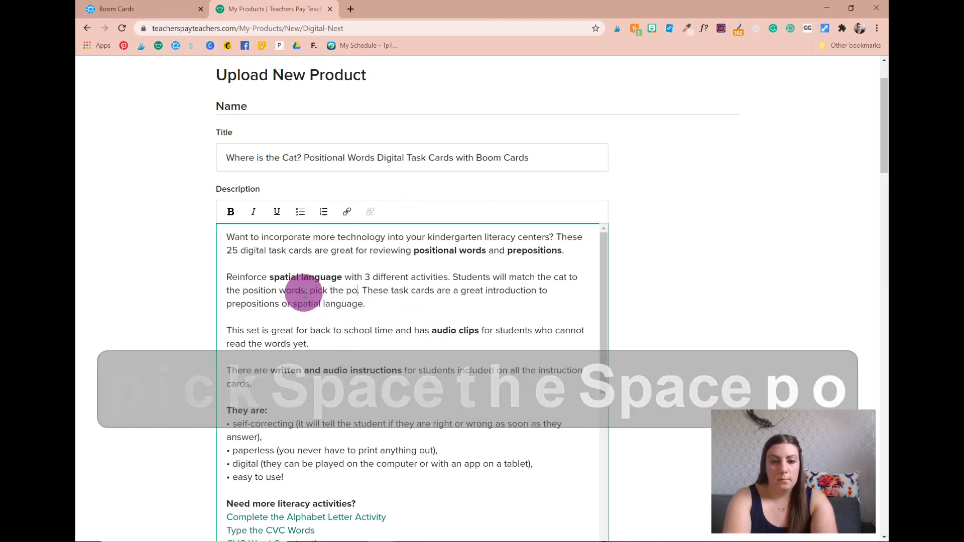
text(l word that best )
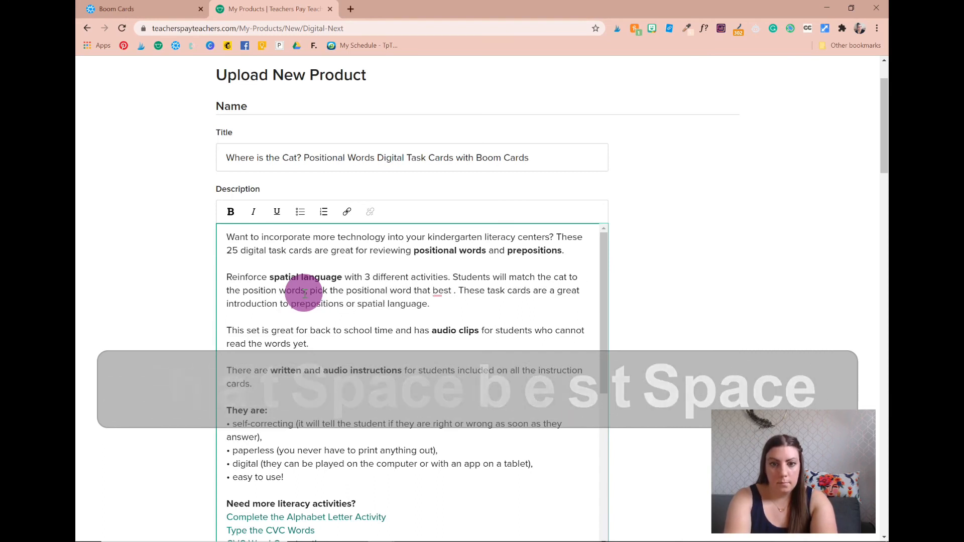
text(describes the cat)
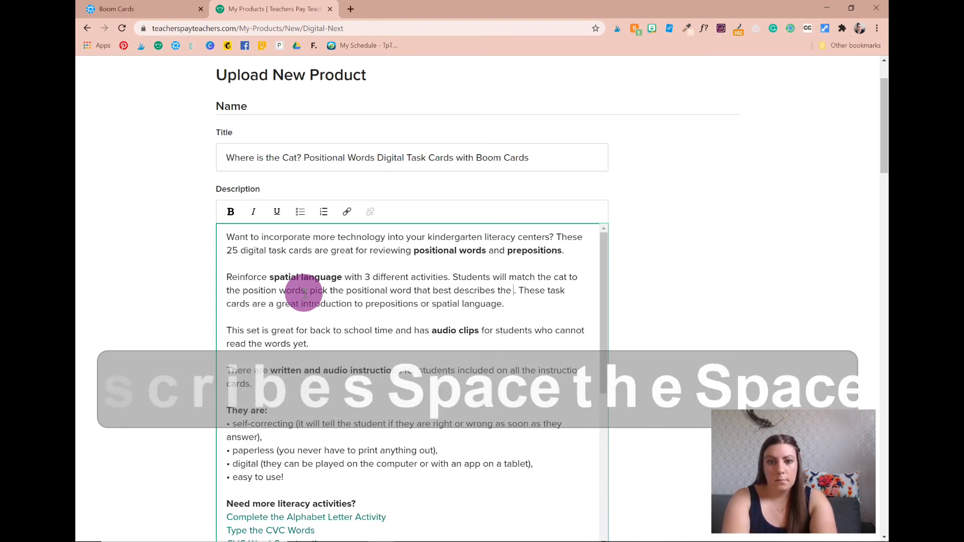
text(, and )
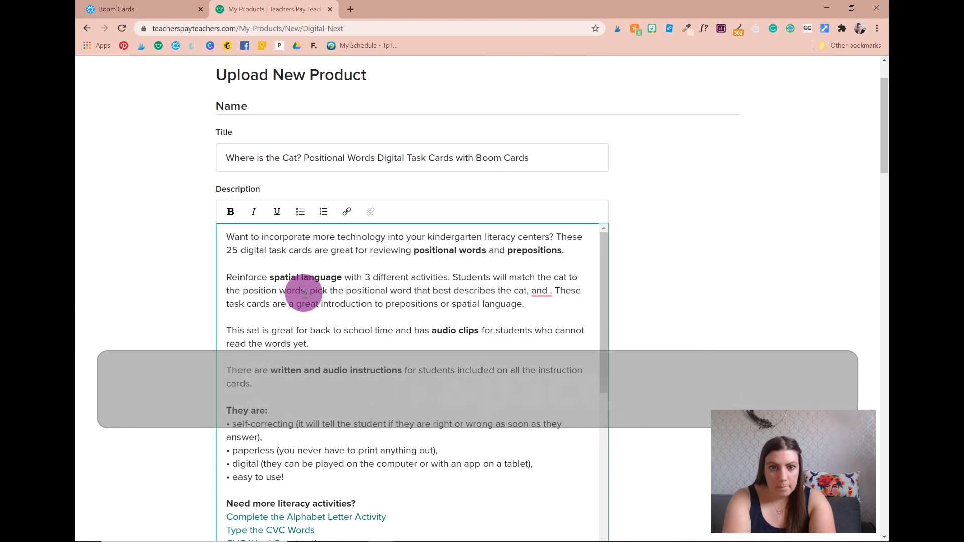
- Complete the same sentence with "place drag and drop the cat to match the instructions"
text(place the)
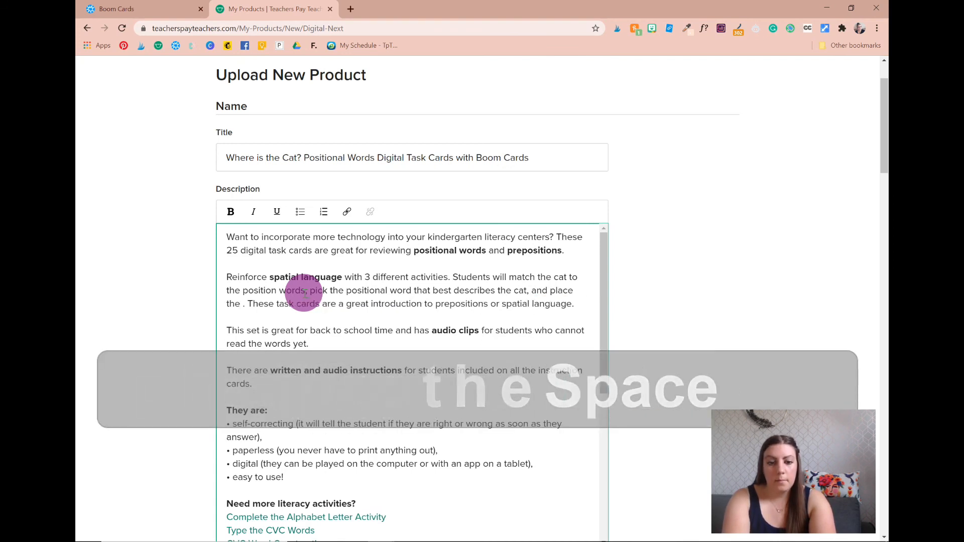
key(BackSpace)
key(BackSpace)
key(BackSpace)
key(BackSpace)
text(drag and drop the )
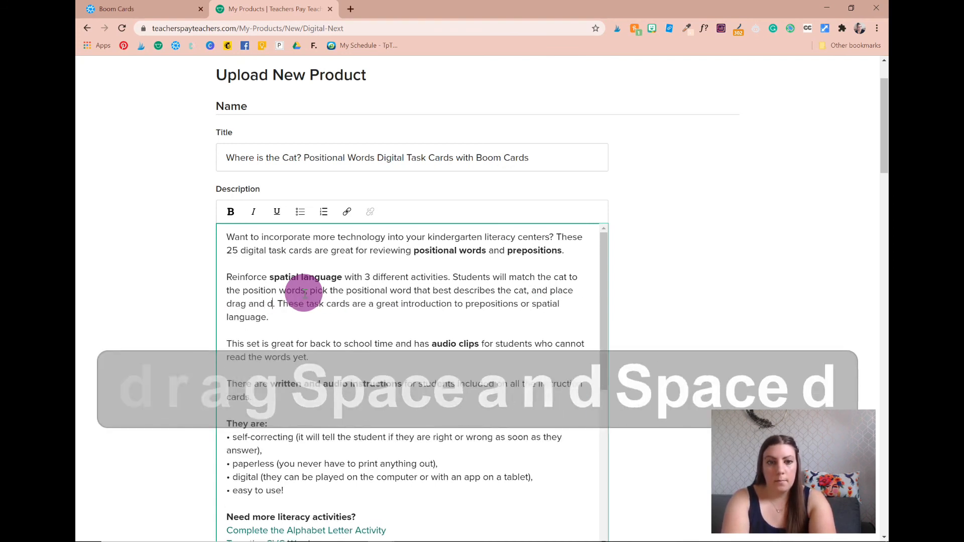
text(cat to match the)
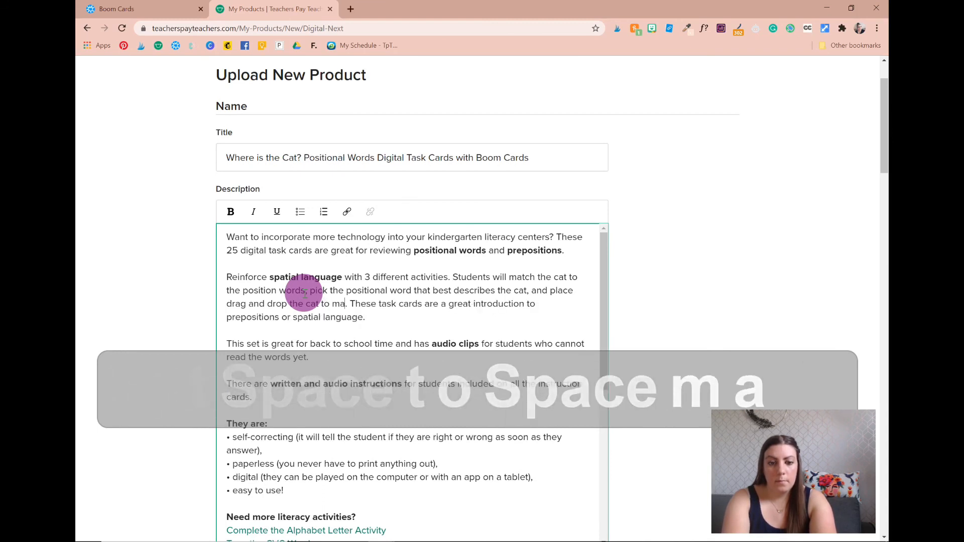
text( positional)
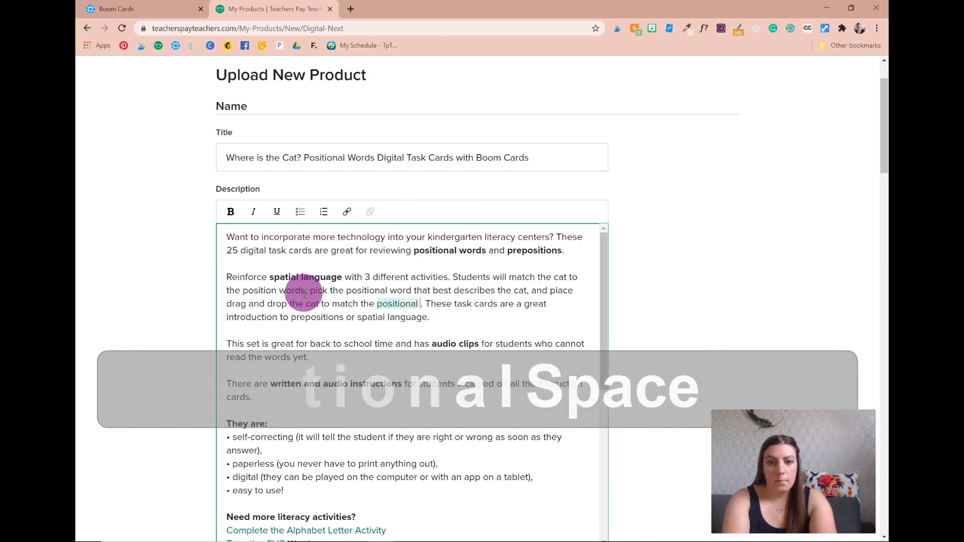
key(ctrl+BackSpace)
text(instructions)
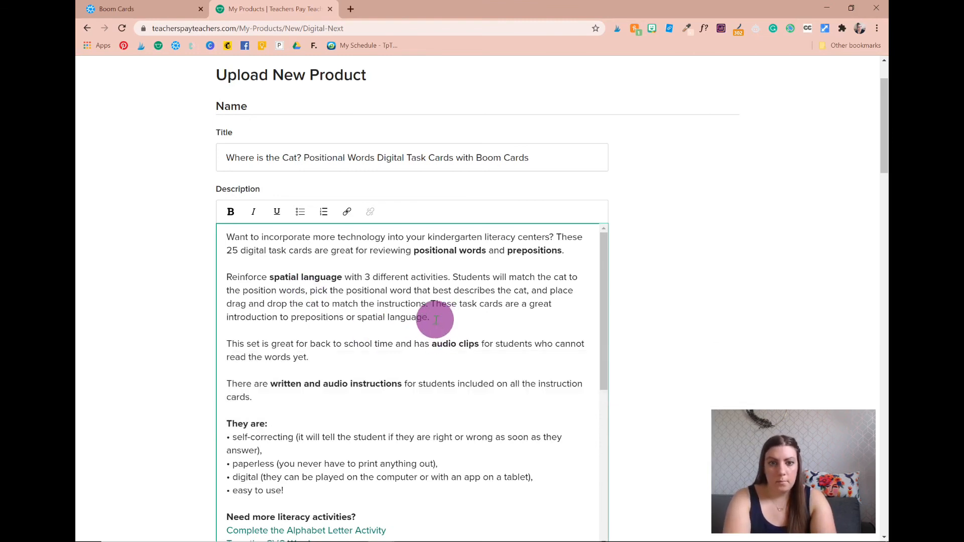
- Delete the "These task cards are a great introduction" sentence and add "included on every card" at the end of the audio clips sentence
drag(434, 319, 432, 307)
key(BackSpace)
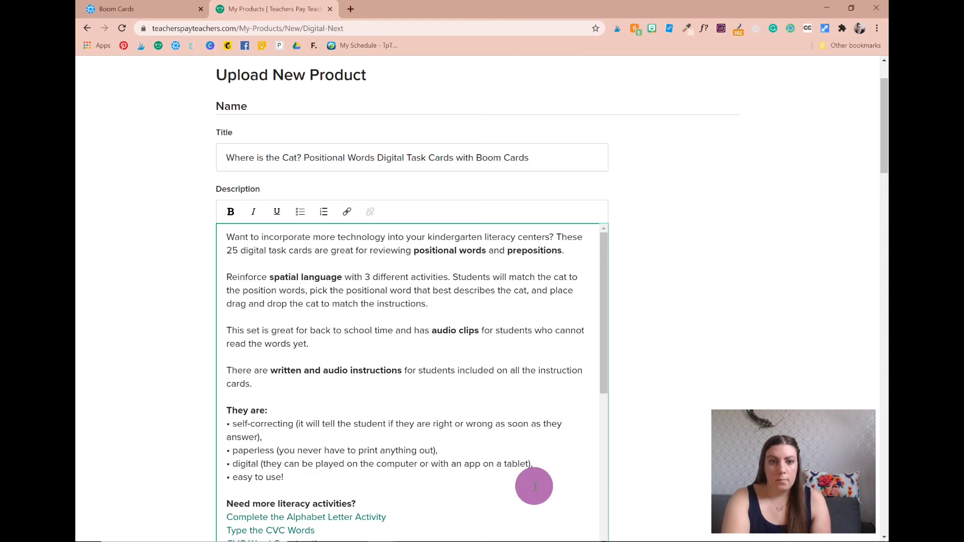
click(306, 344)
text(include)
text(d on every card)
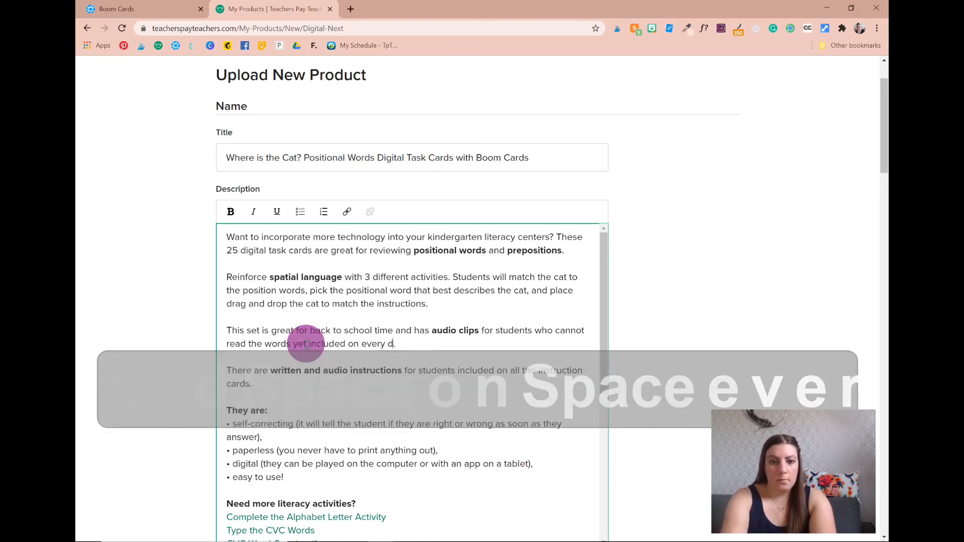
click(329, 383)
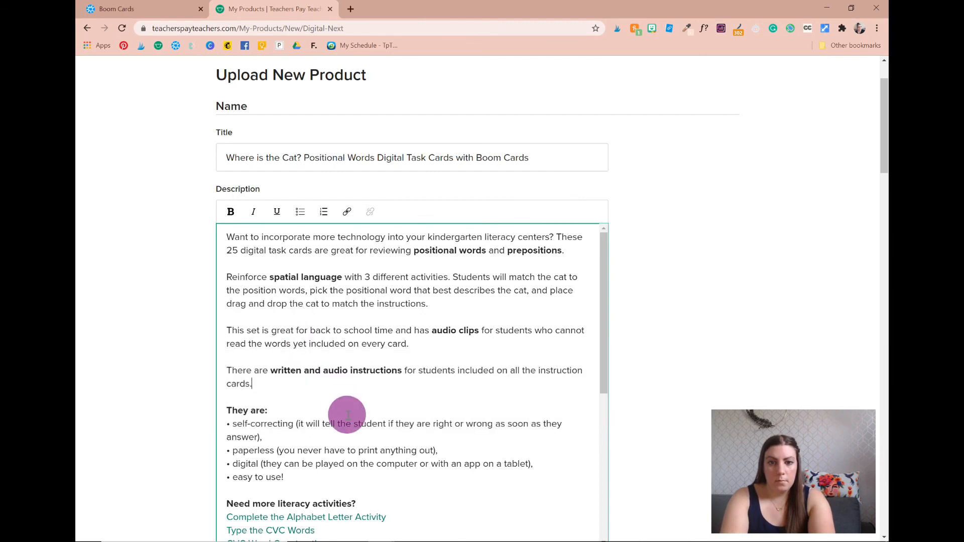
- Proofread the finished description, from its opening paragraphs through the feature list, related activities, Boom Cards information and social links
scroll(346, 414, down, 2)
scroll(348, 414, down, 6)
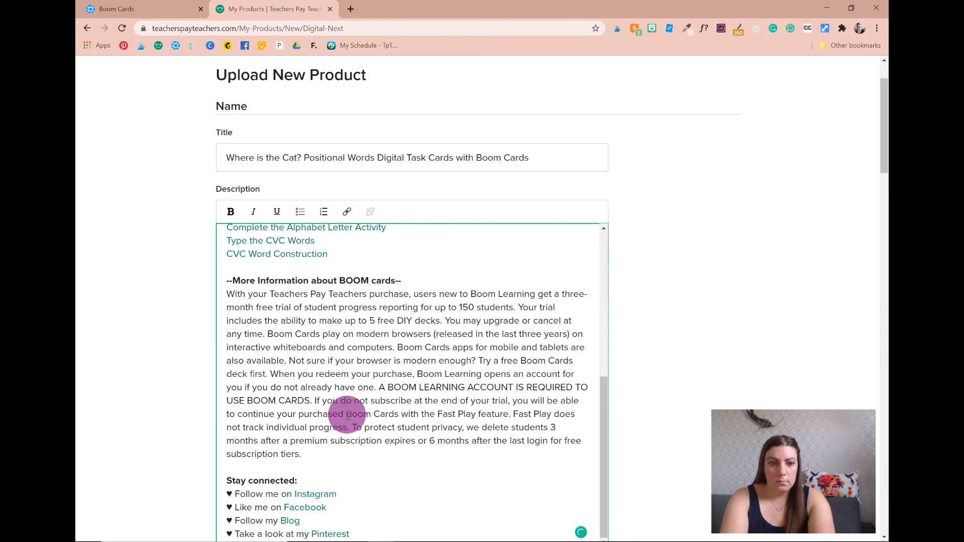
scroll(348, 414, up, 9)
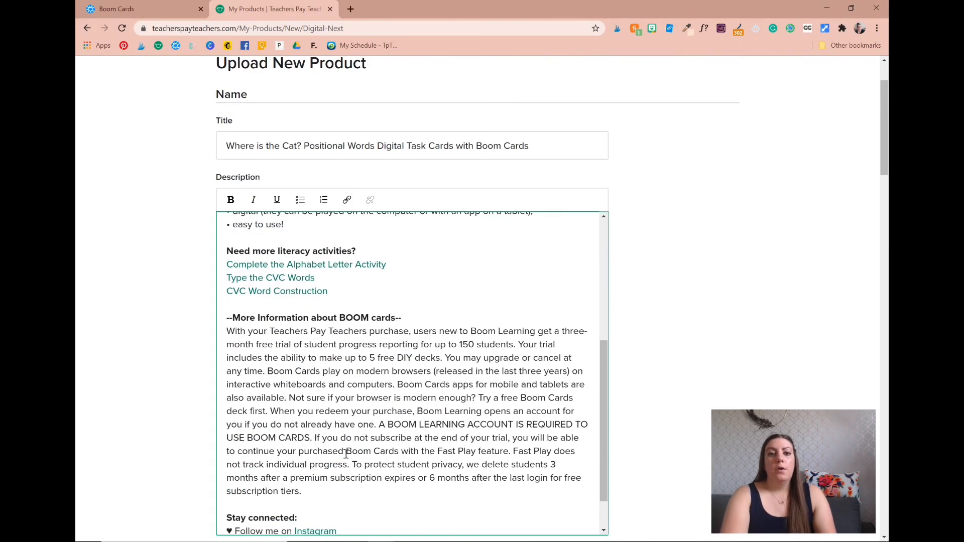
scroll(355, 420, up, 1)
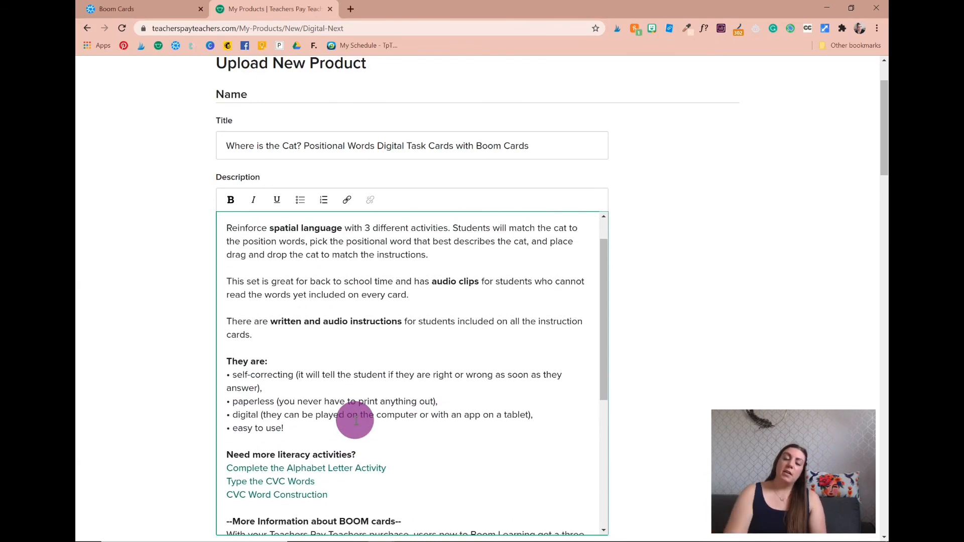
scroll(355, 420, up, 1)
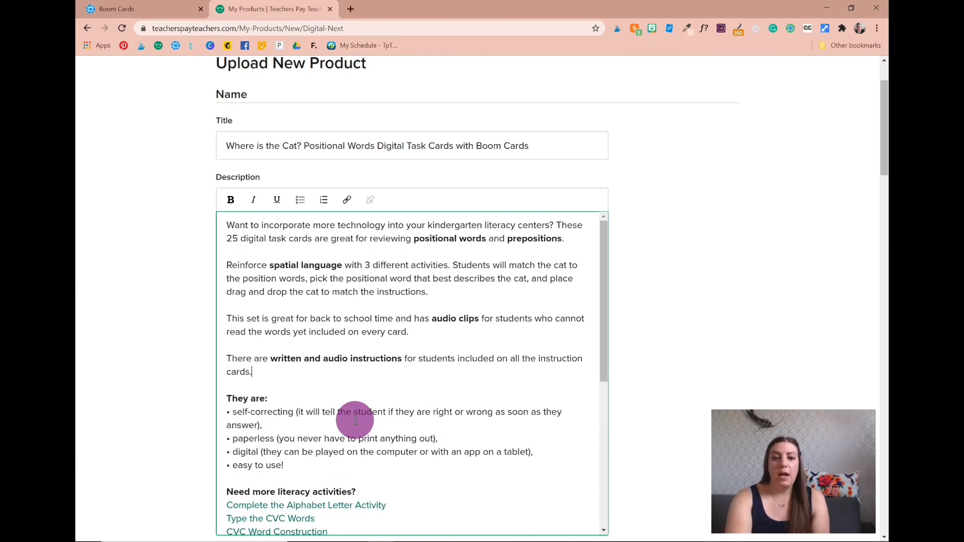
scroll(355, 419, down, 1)
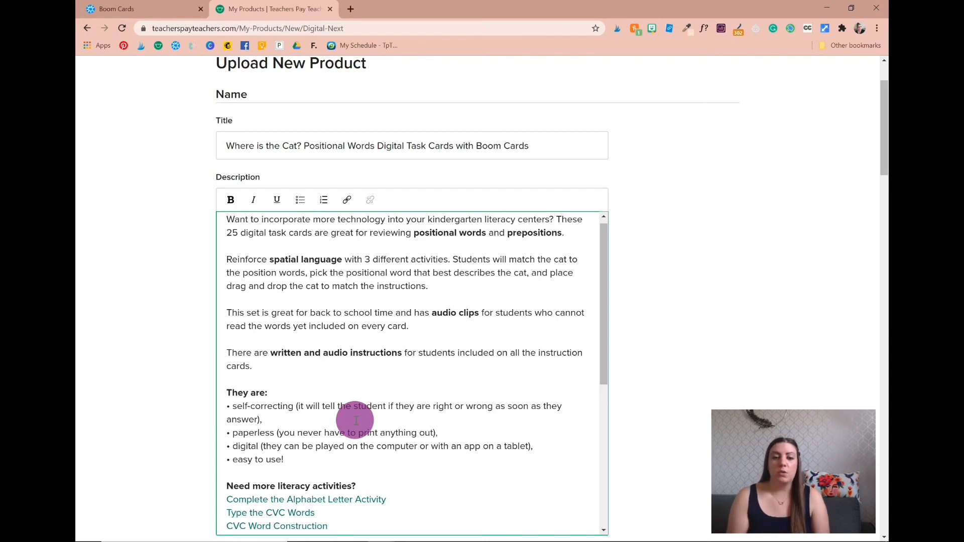
scroll(364, 370, up, 1)
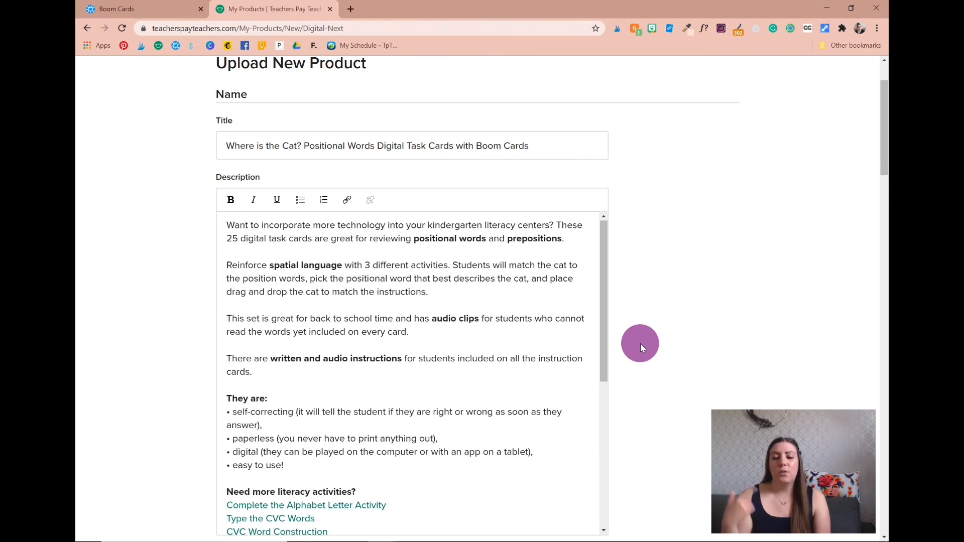
scroll(640, 343, down, 1)
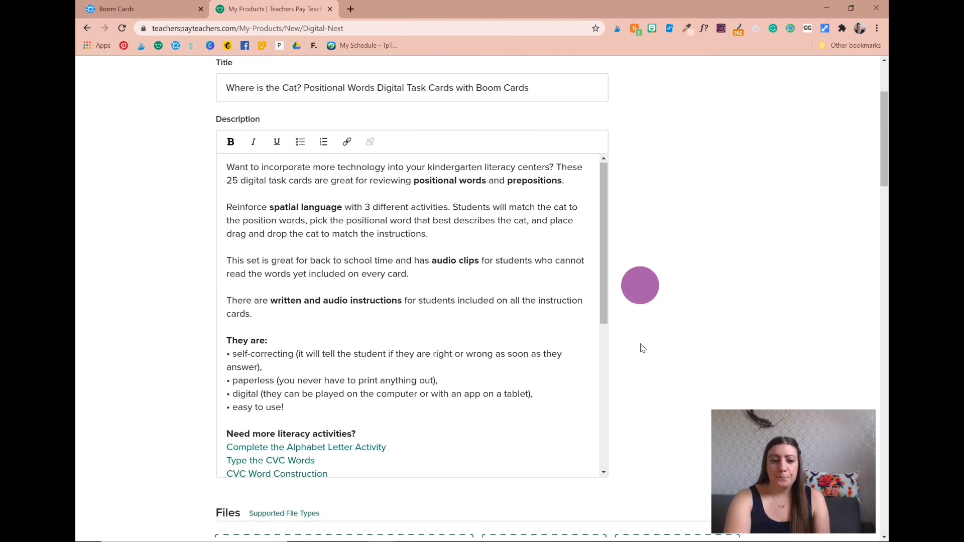
click(470, 271)
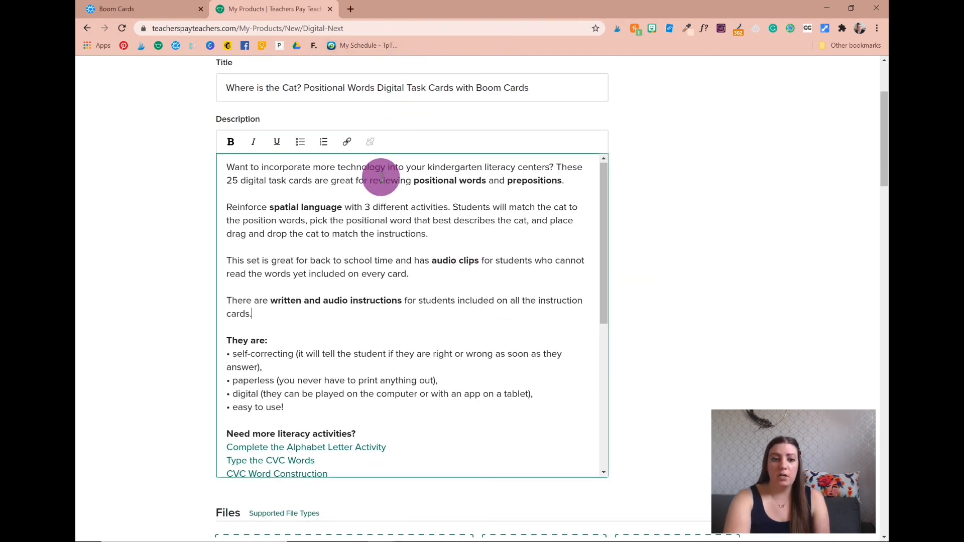
- Upload Where-is the cat-literacy-Activity-UPLOAD.pdf as the product file and the Where-is-the-cat-literacy-Activity-PREVIEW PDF as the preview
scroll(671, 335, down, 3)
scroll(669, 334, down, 2)
click(376, 287)
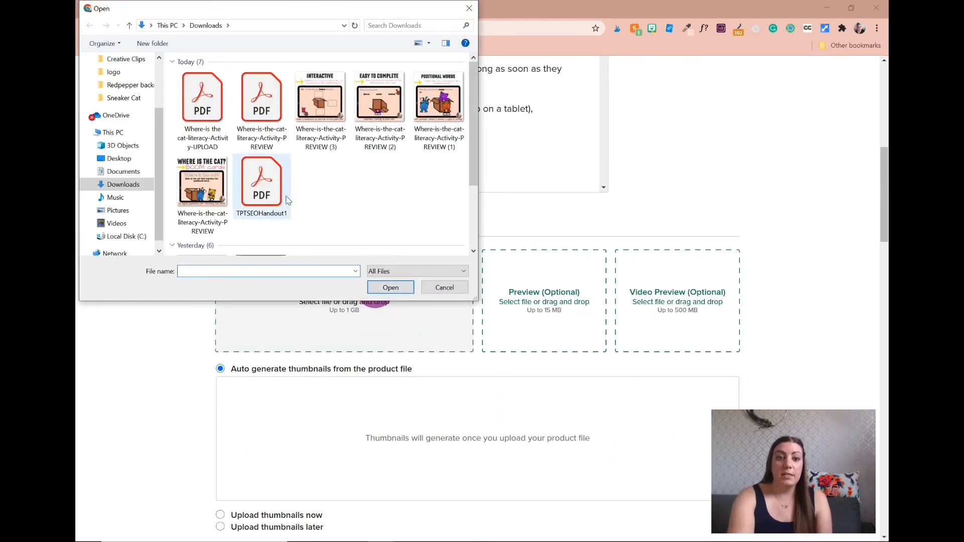
click(211, 143)
double_click(211, 142)
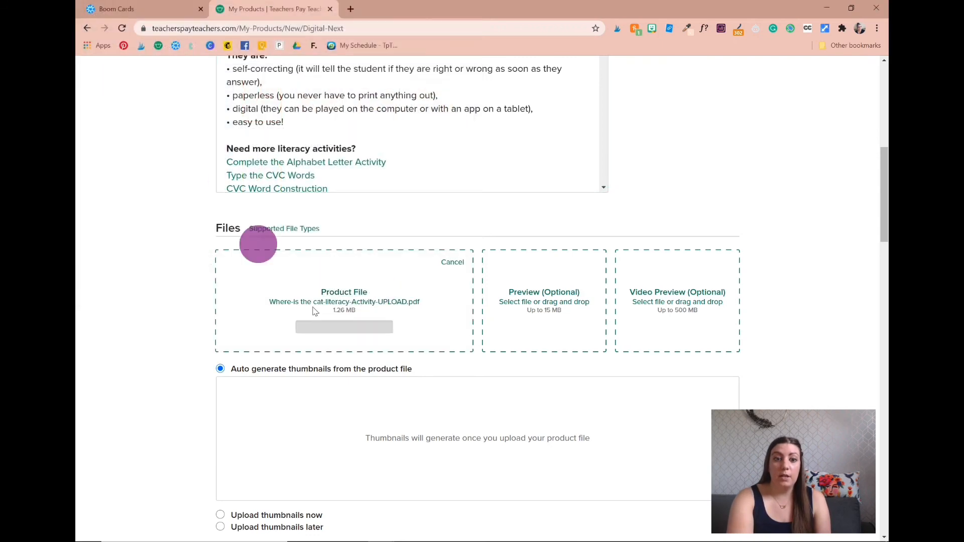
click(523, 326)
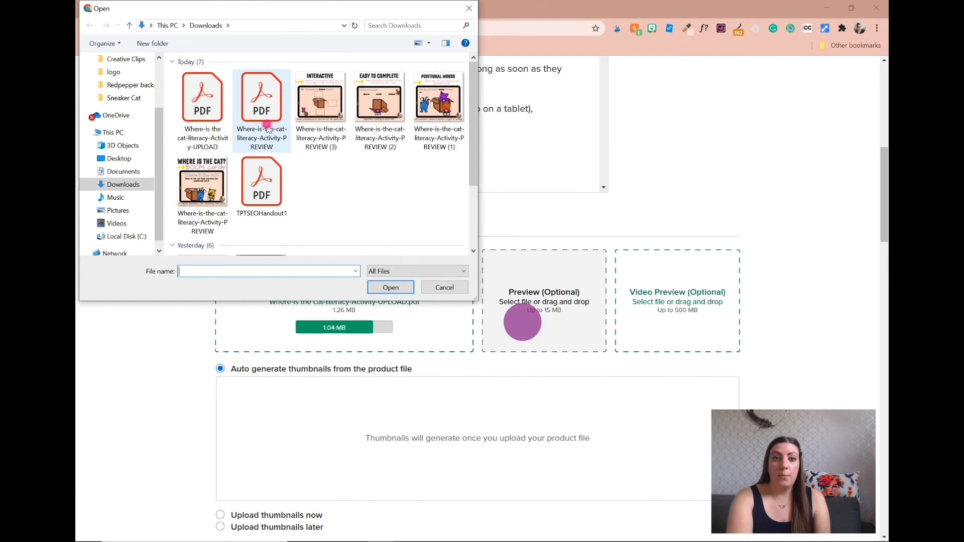
double_click(275, 143)
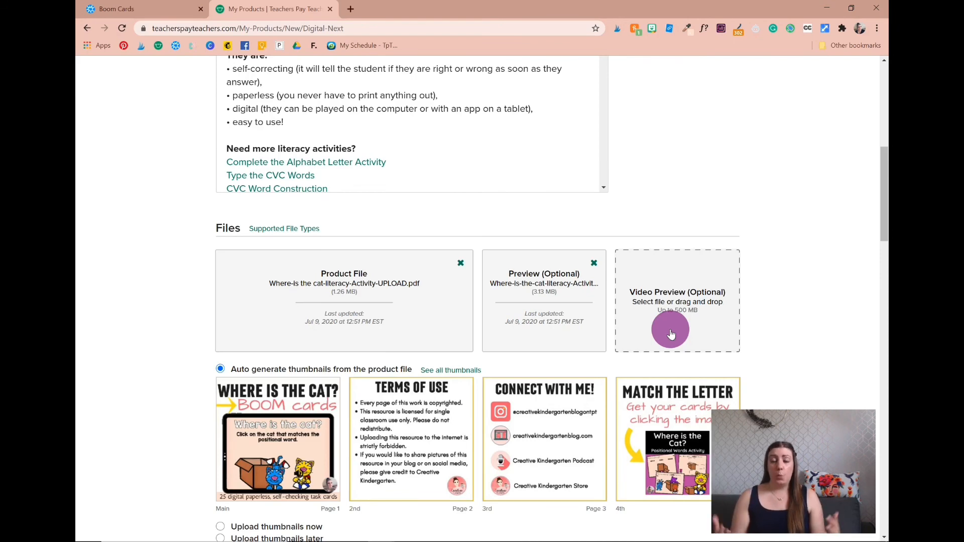
- Choose to upload thumbnails now and set the Where-is-the-cat-literacy-Activity-PREVIEW image as the main cover
scroll(671, 335, down, 2)
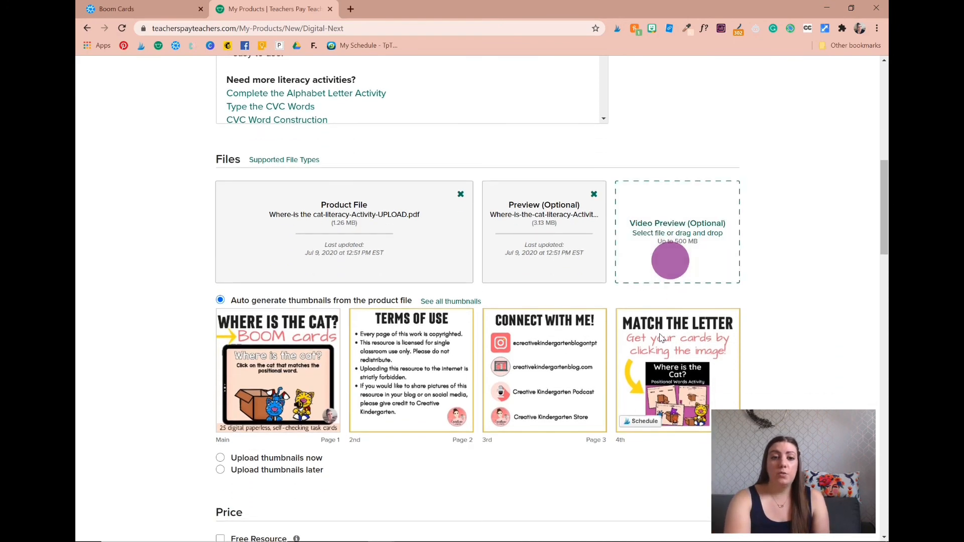
mouse_move(389, 324)
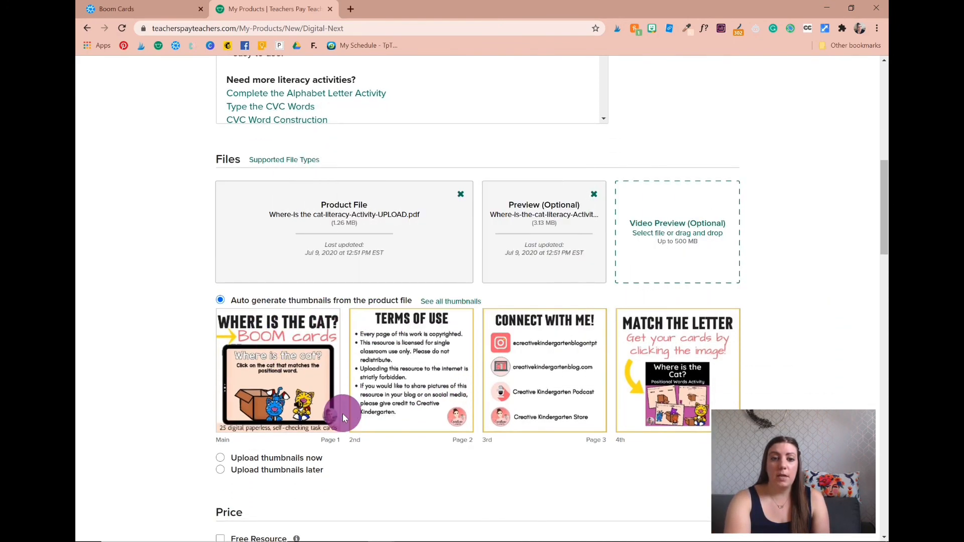
scroll(342, 387, down, 1)
click(297, 410)
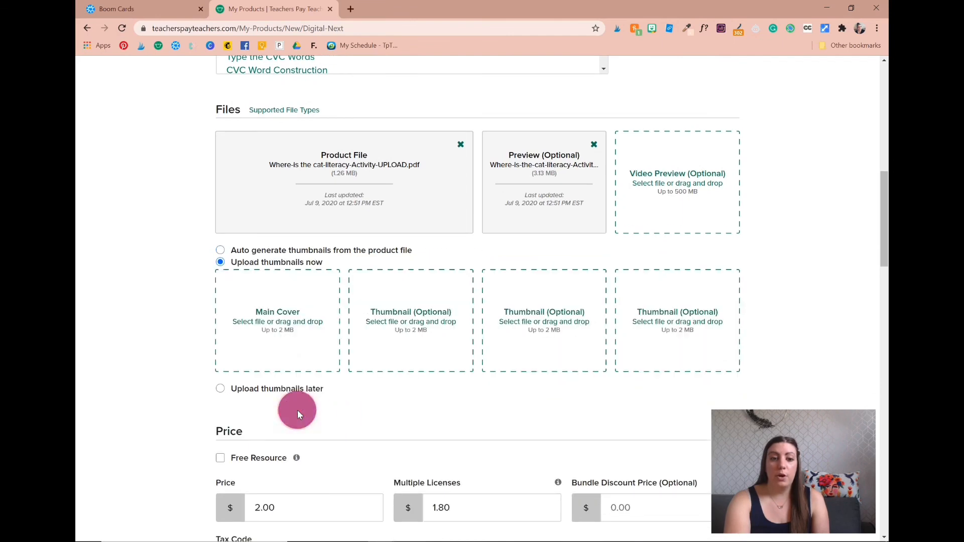
click(282, 345)
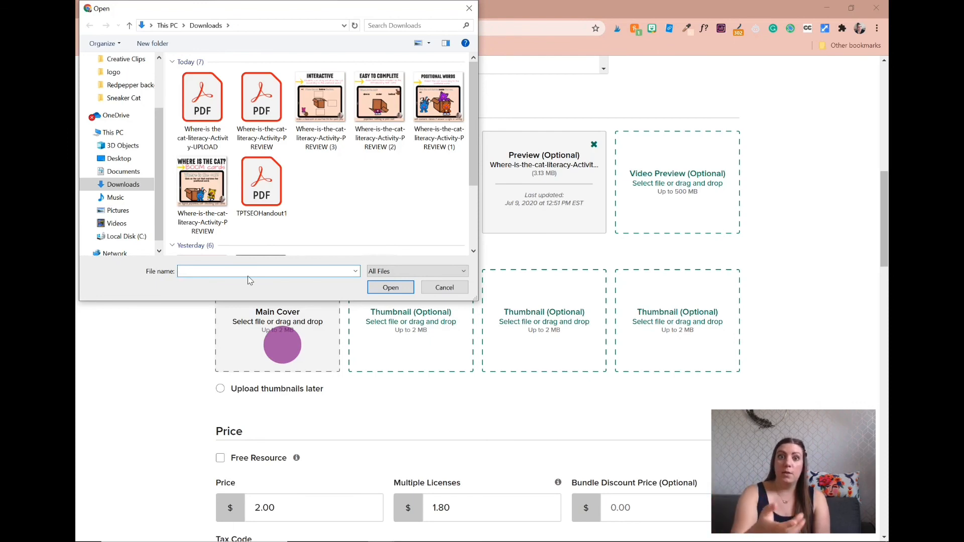
double_click(197, 201)
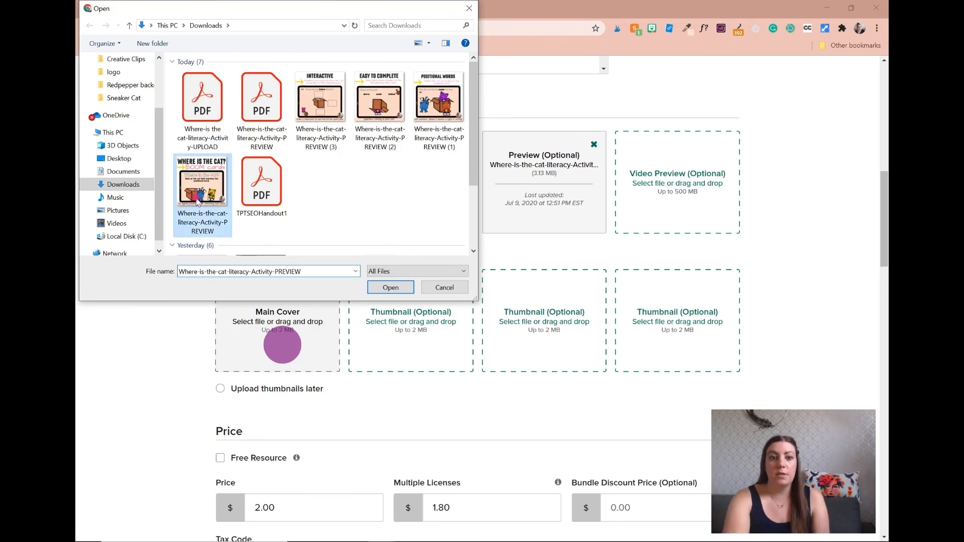
- Fill the three optional thumbnails with the Where-is-the-cat-literacy-Activity-PREVIEW images (1), (2) and (3), in that order
click(424, 368)
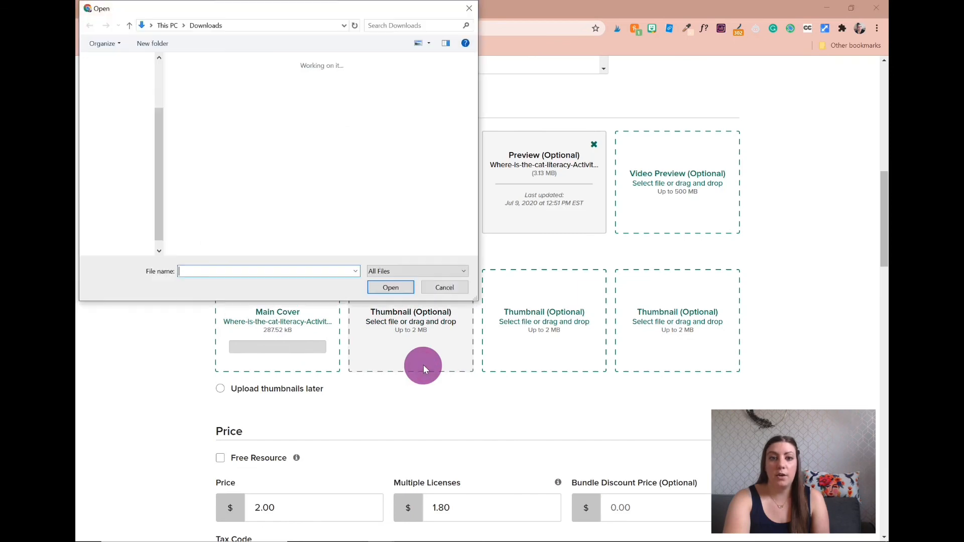
double_click(433, 130)
click(526, 339)
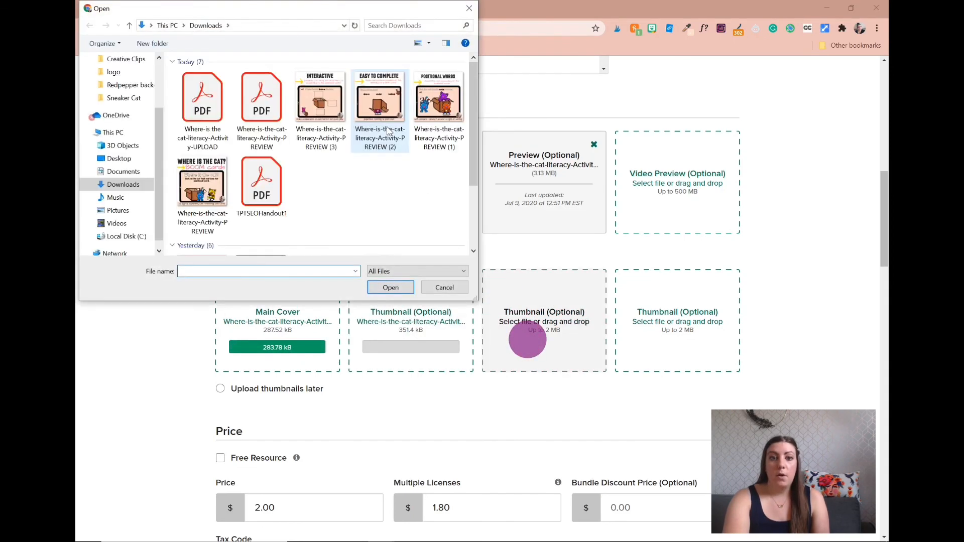
double_click(383, 125)
click(629, 339)
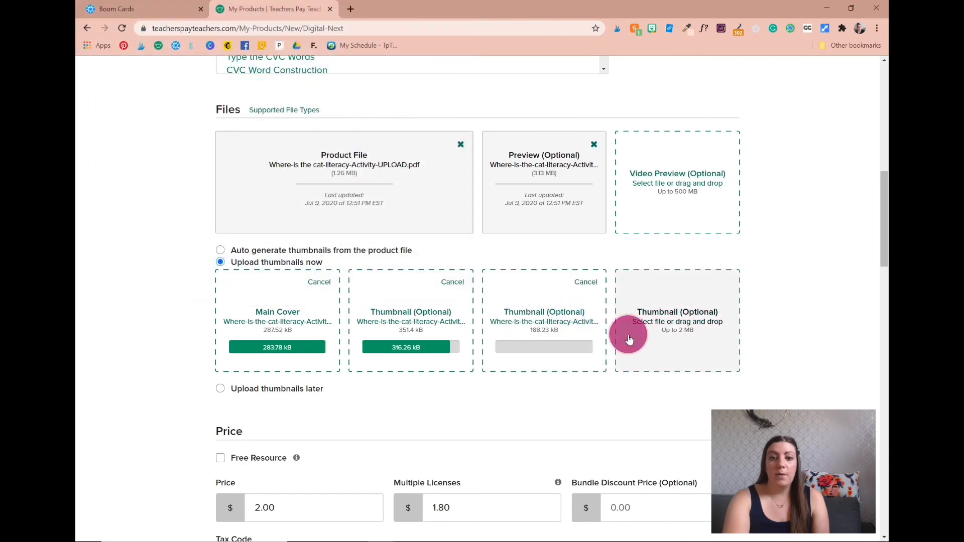
double_click(320, 122)
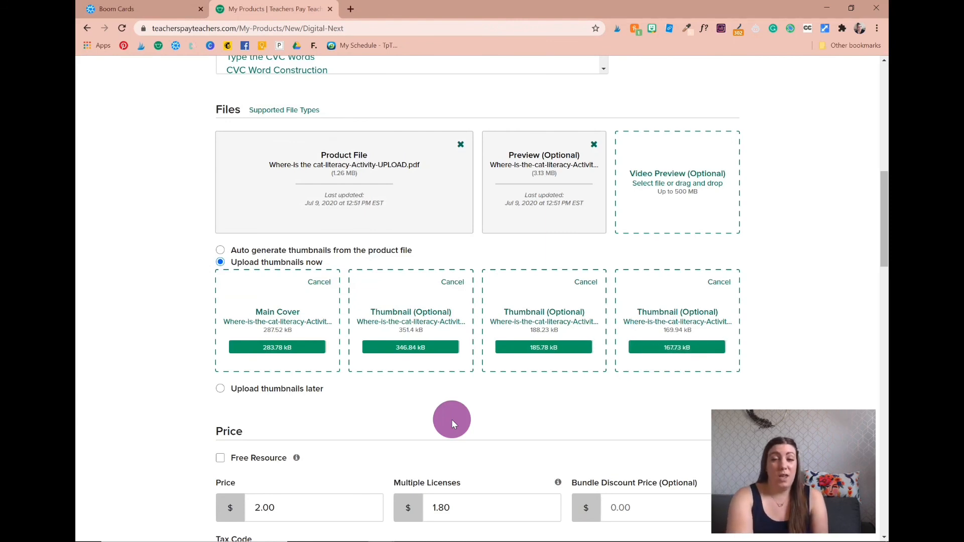
- Check the listing's price fields and set the tax code to Other Digital Goods - No Physical Media
scroll(450, 420, down, 3)
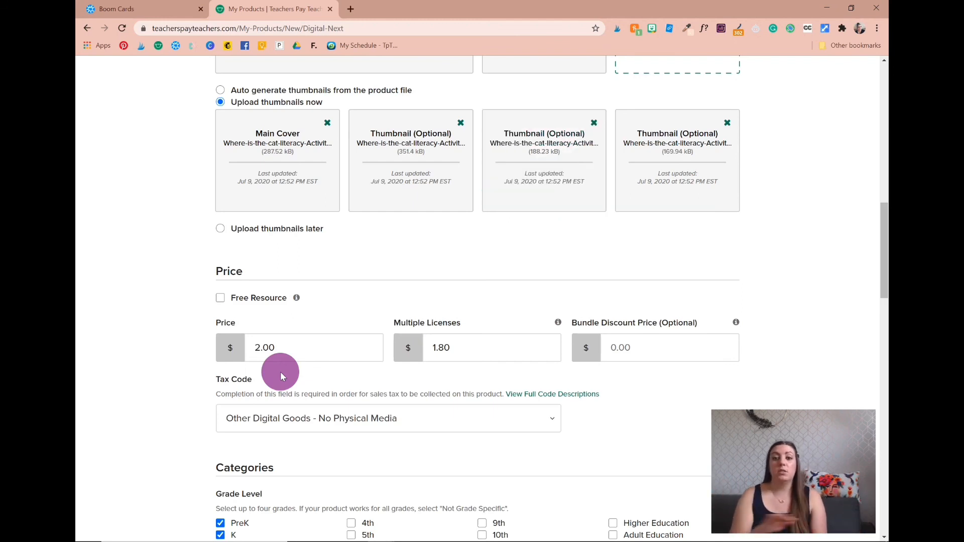
click(431, 348)
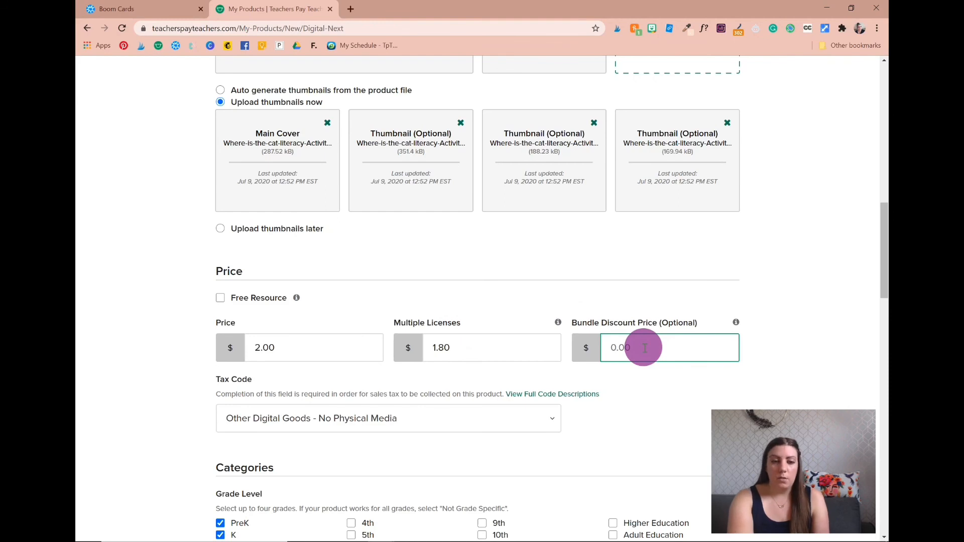
scroll(567, 362, down, 1)
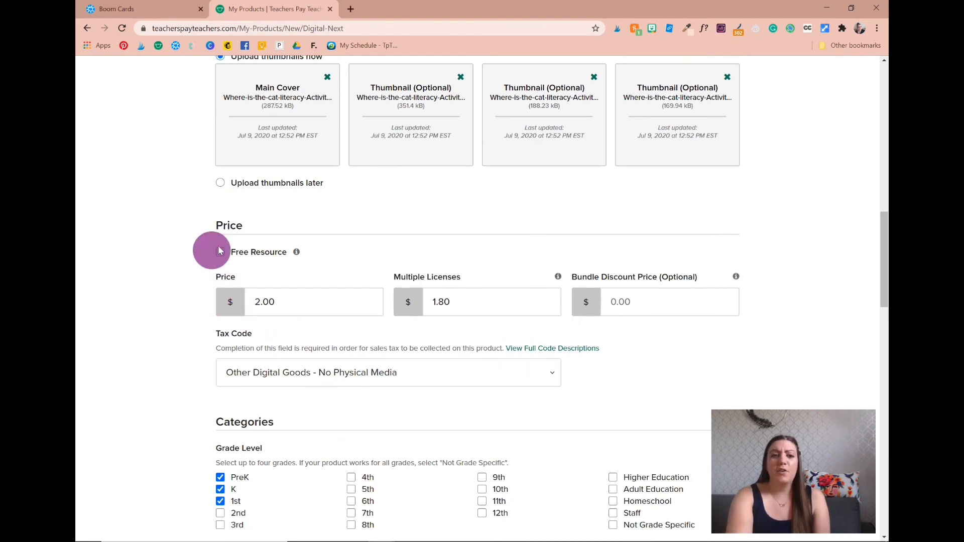
scroll(220, 260, up, 3)
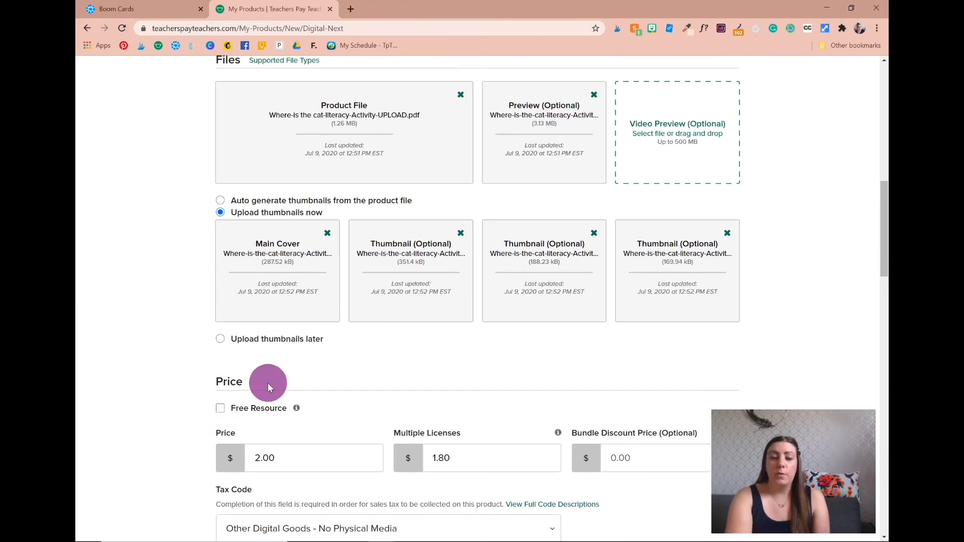
scroll(270, 387, down, 4)
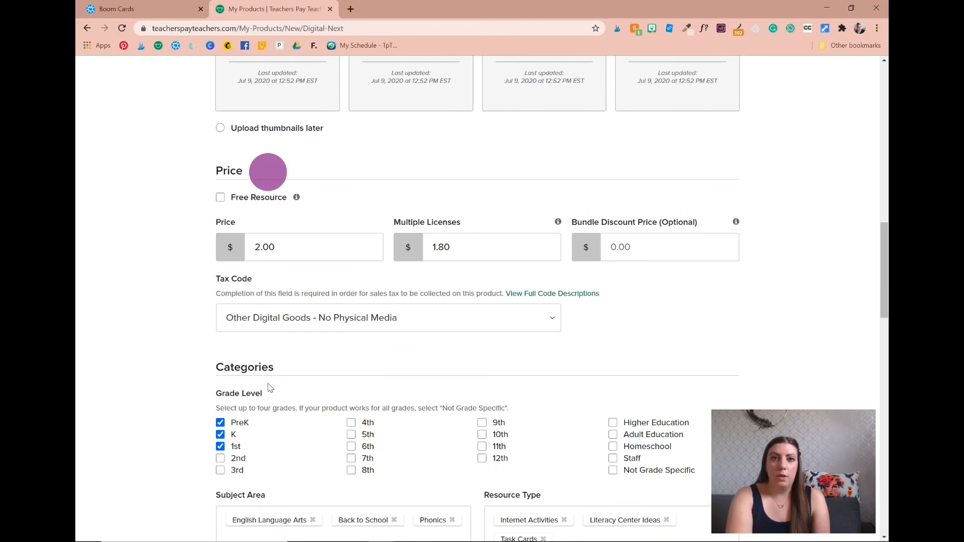
click(275, 325)
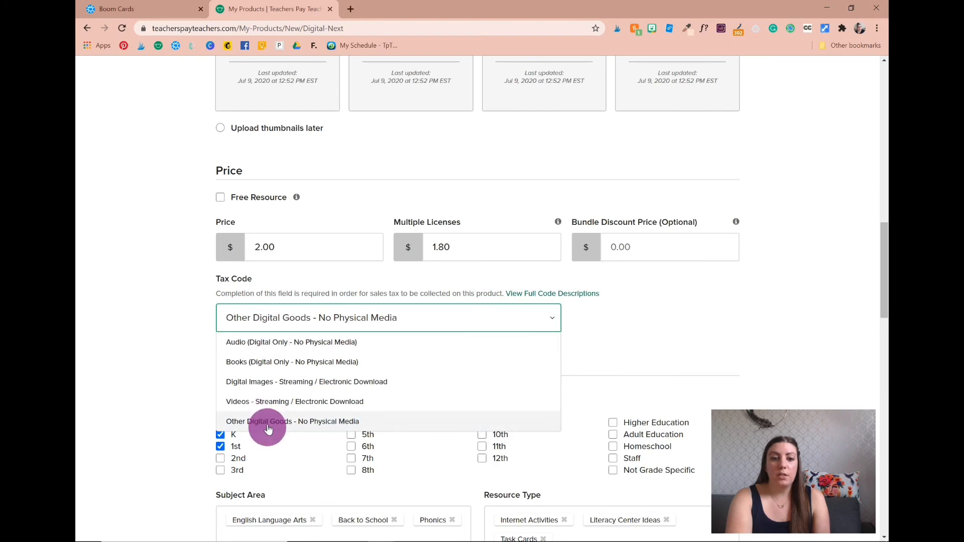
click(268, 422)
- Replace the Phonics subject area with Vocabulary, keeping English Language Arts and Back to School
scroll(267, 424, down, 1)
scroll(269, 428, down, 2)
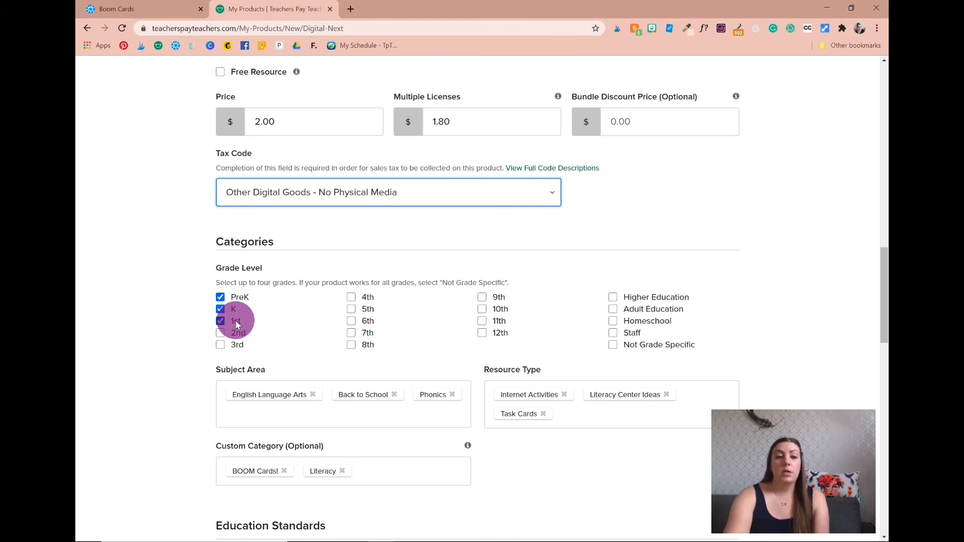
scroll(237, 324, down, 2)
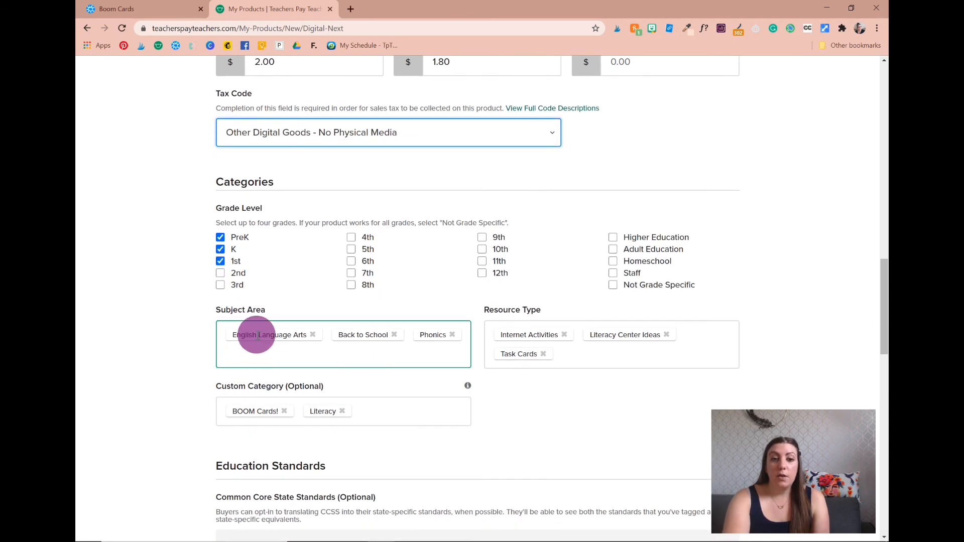
scroll(244, 333, down, 1)
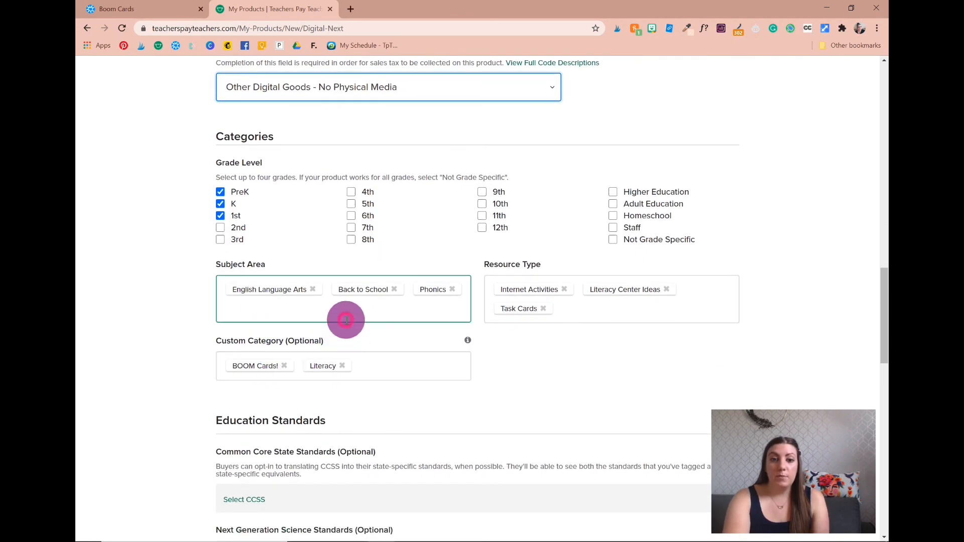
click(347, 320)
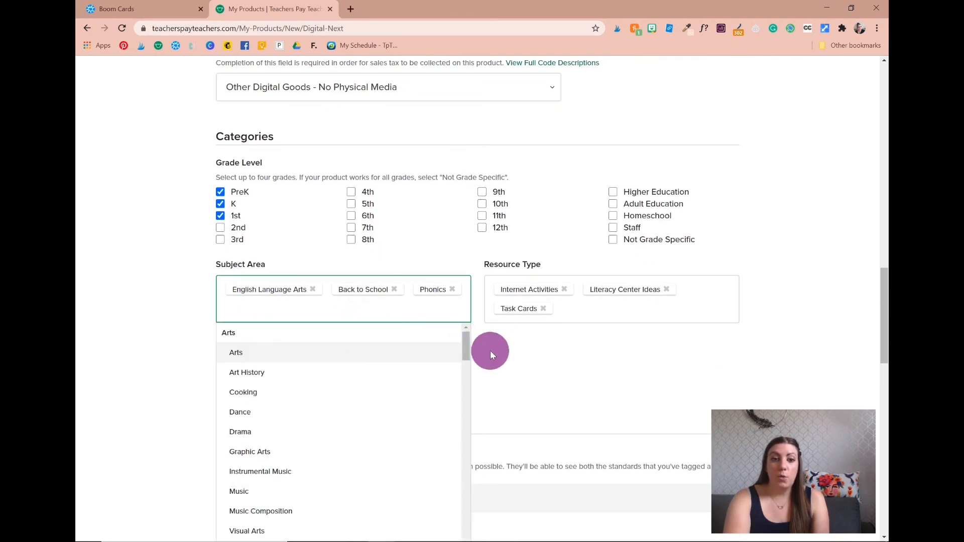
scroll(490, 351, down, 1)
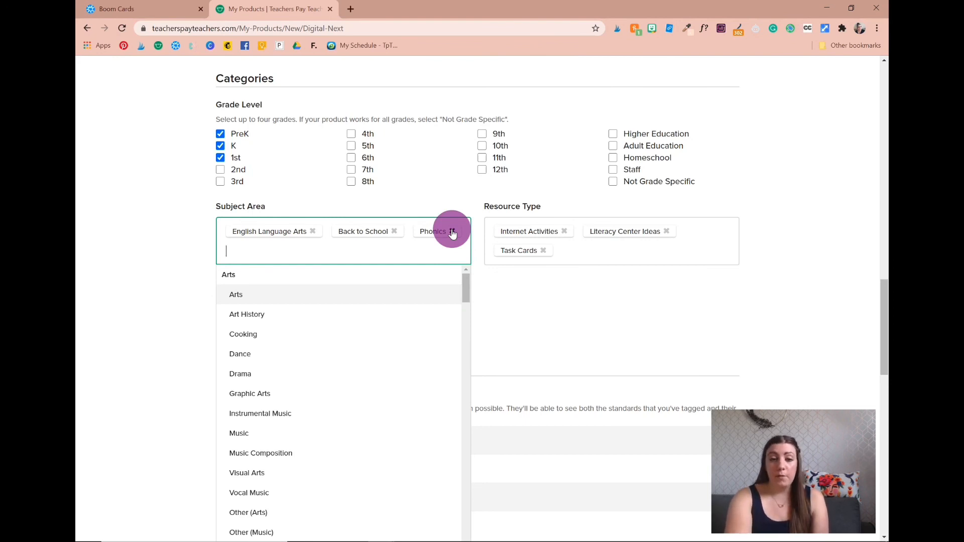
click(451, 232)
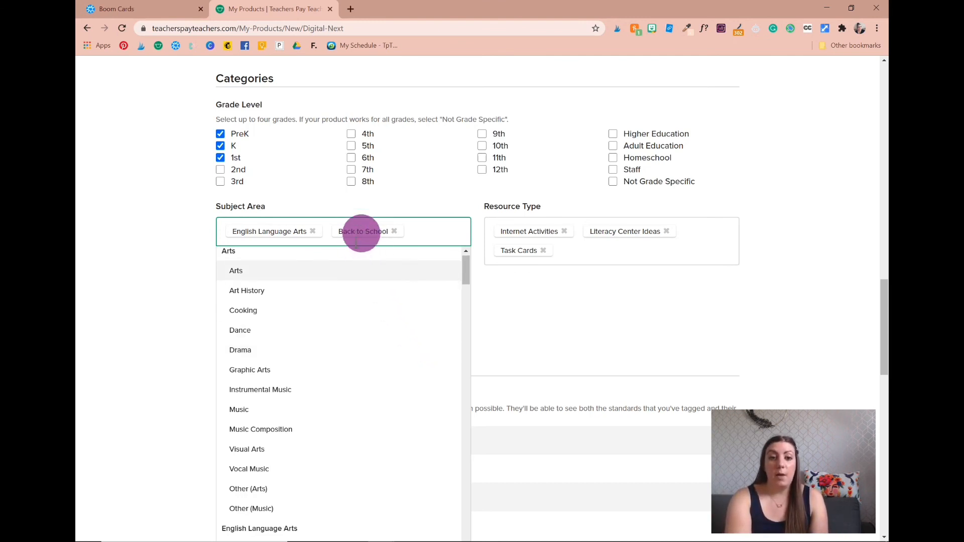
scroll(363, 378, down, 5)
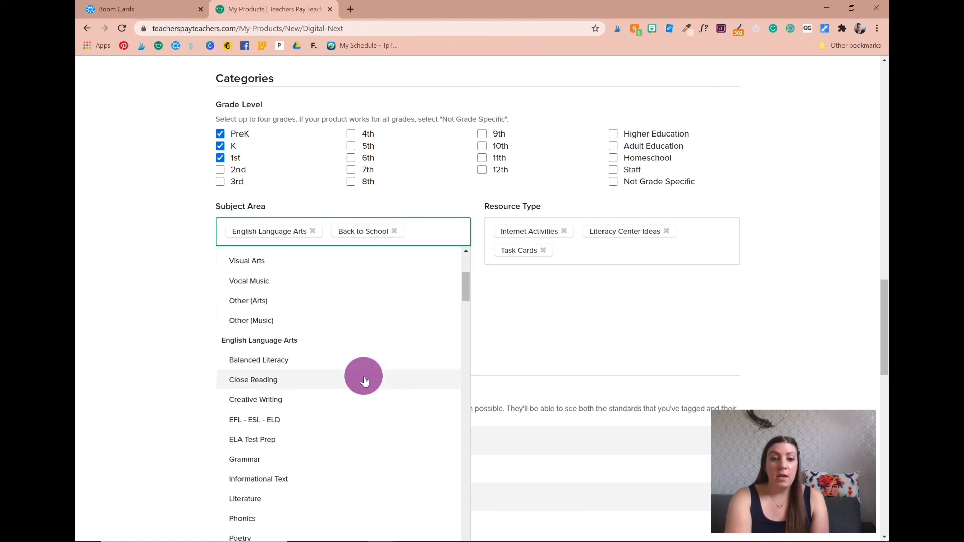
scroll(363, 382, down, 1)
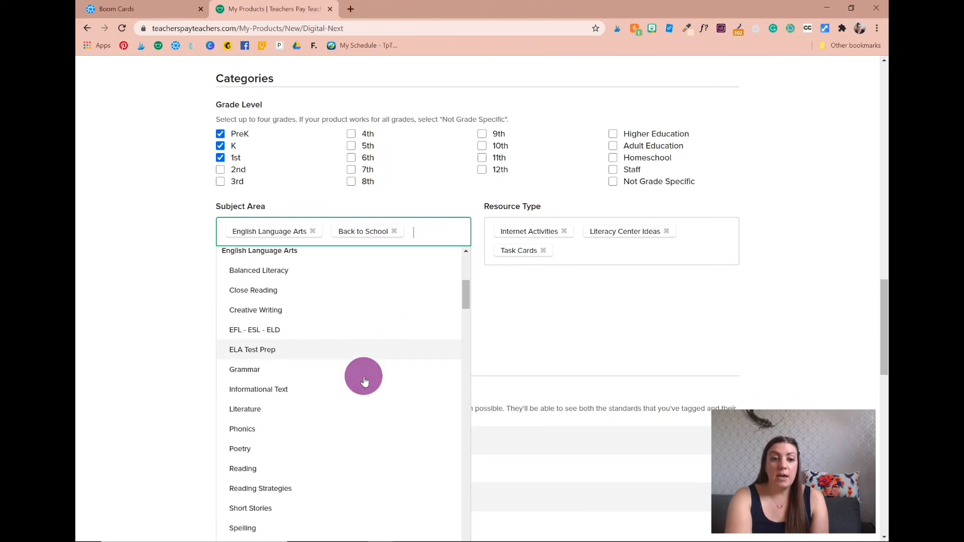
scroll(364, 379, down, 1)
scroll(364, 382, down, 2)
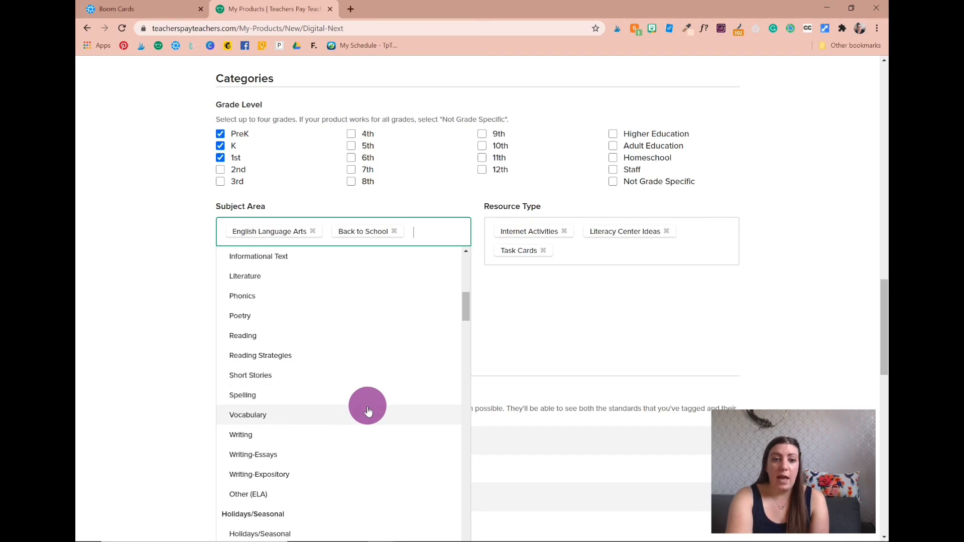
scroll(368, 410, up, 3)
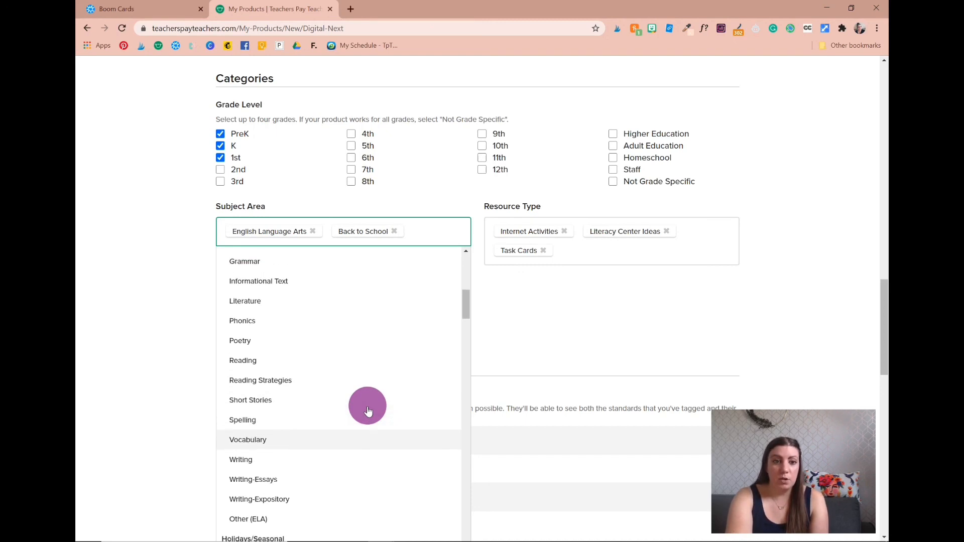
scroll(368, 410, down, 3)
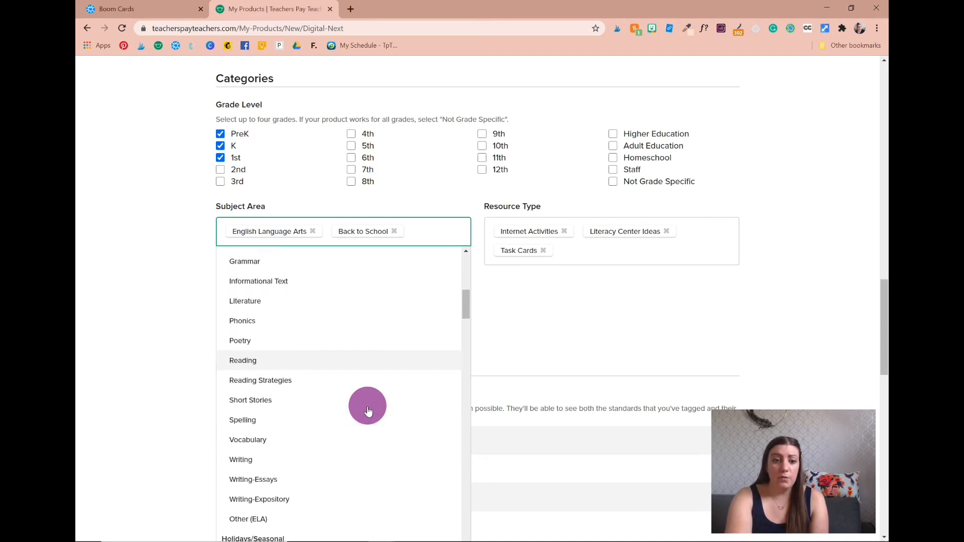
click(320, 437)
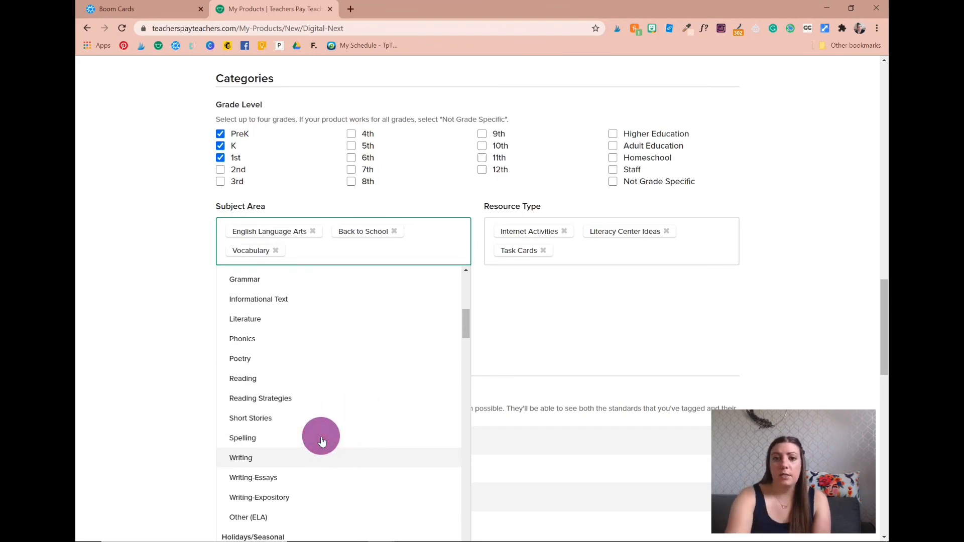
click(516, 312)
- Review the resource types, custom categories and education standards, and set the number of pages or slides to 25
click(535, 233)
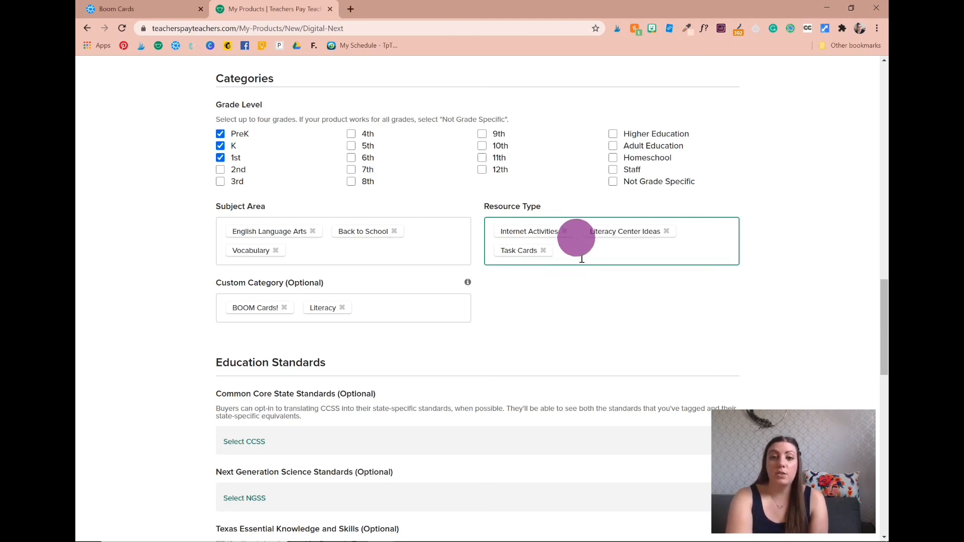
click(564, 271)
click(402, 319)
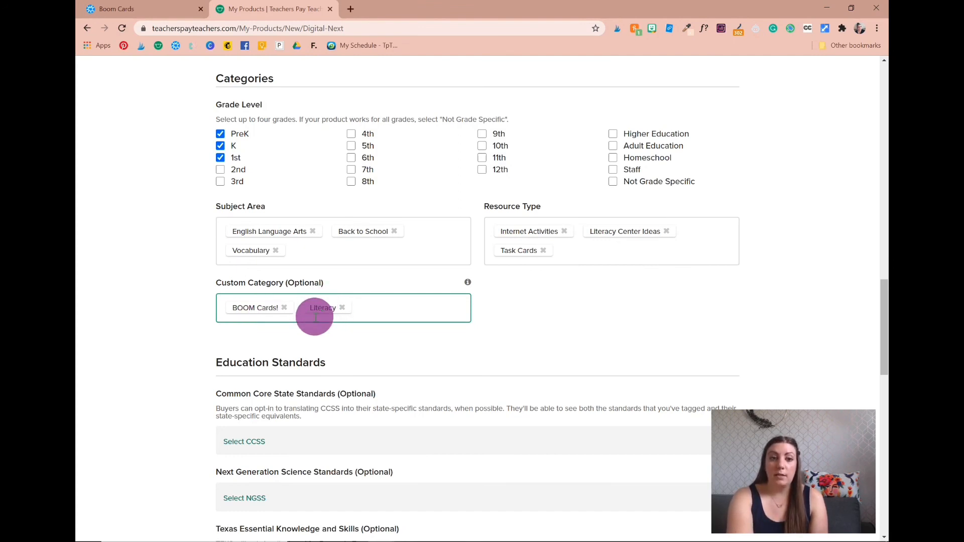
scroll(316, 318, down, 1)
scroll(316, 317, down, 5)
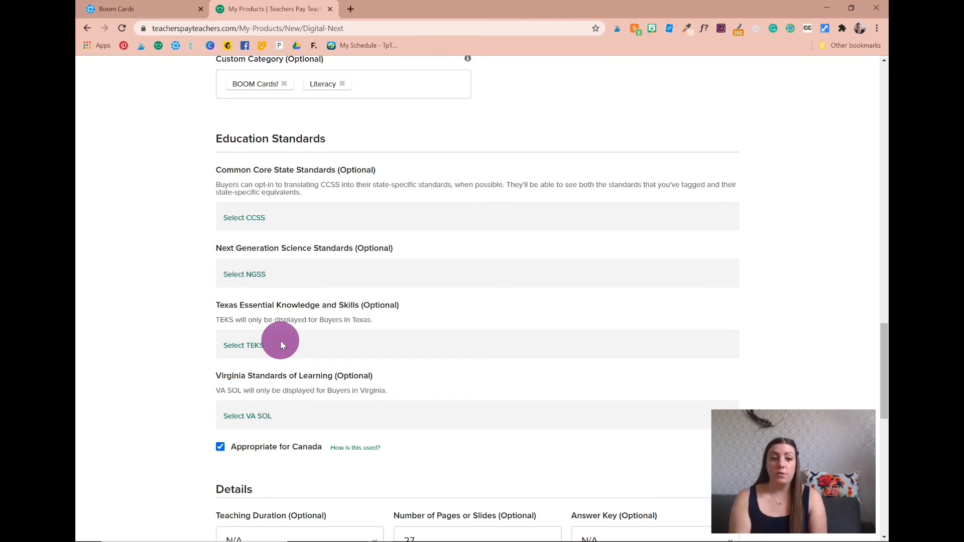
scroll(280, 345, down, 2)
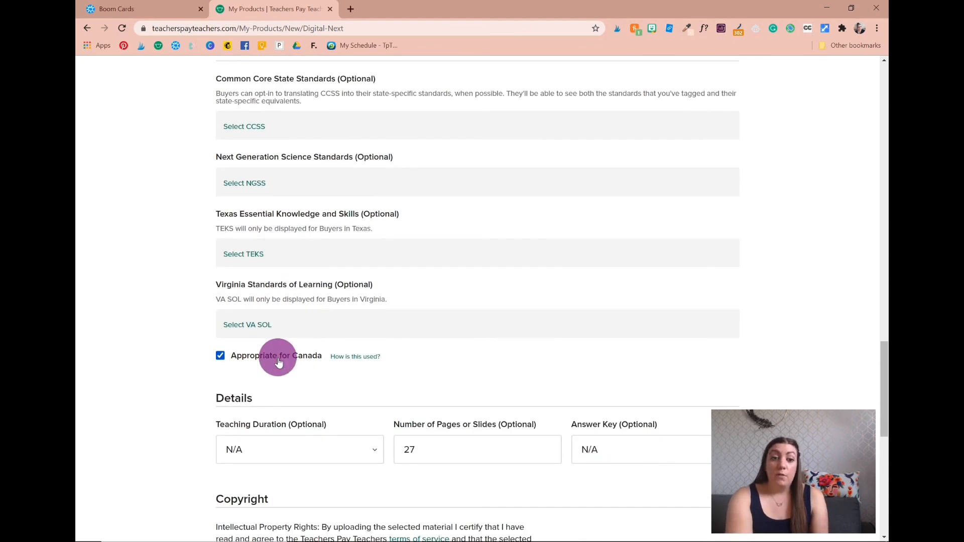
scroll(293, 413, down, 1)
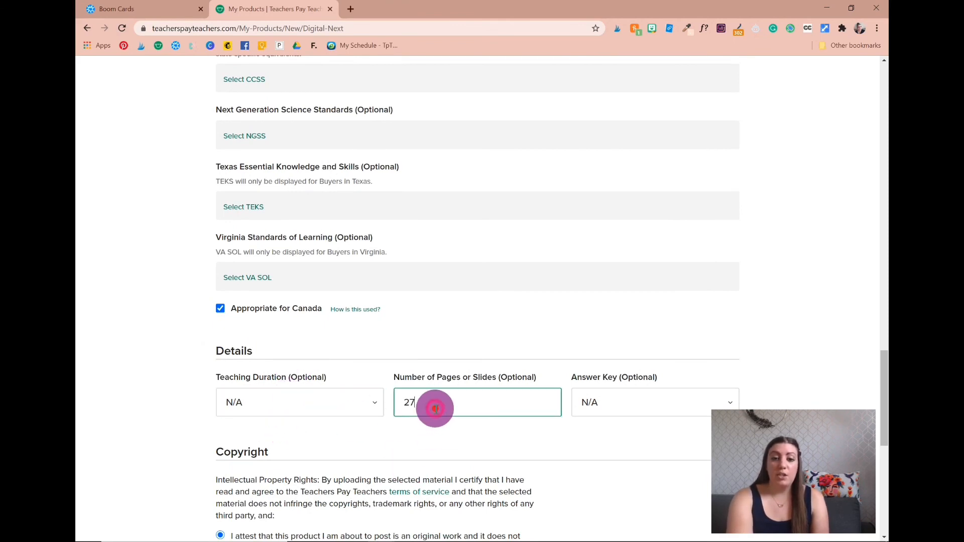
text(5)
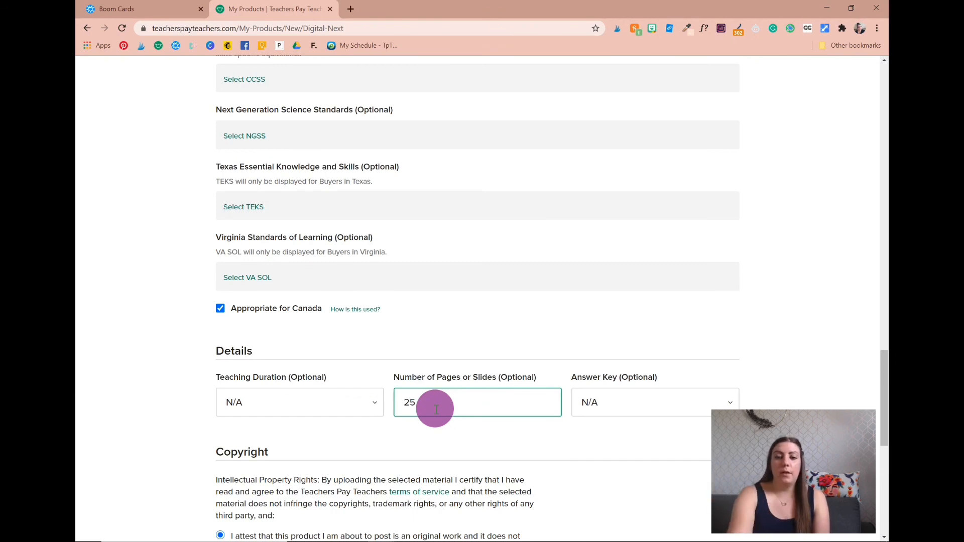
- Attest to the permitted use of copyrighted or trademarked materials, and check the clipart and font acknowledgements in the Boom Cards deck details
scroll(436, 409, down, 4)
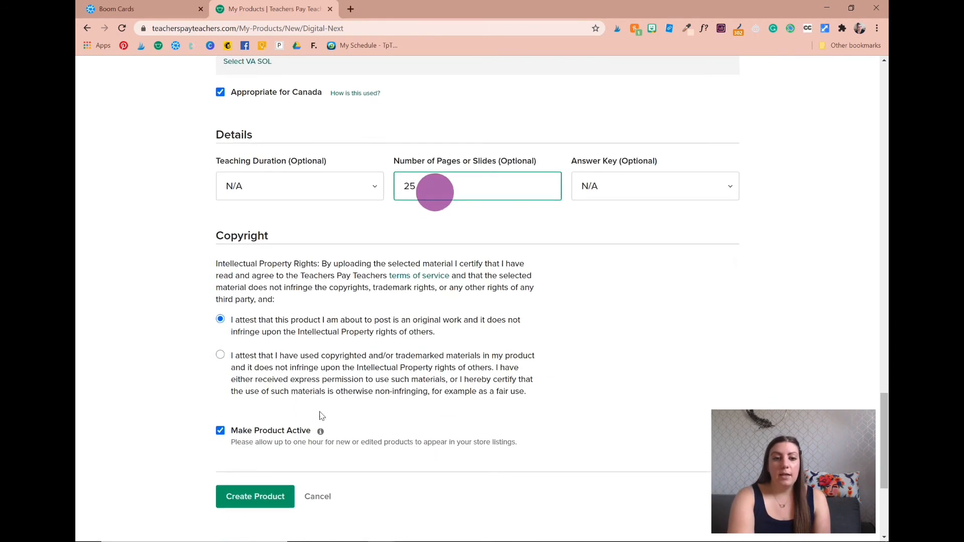
click(333, 379)
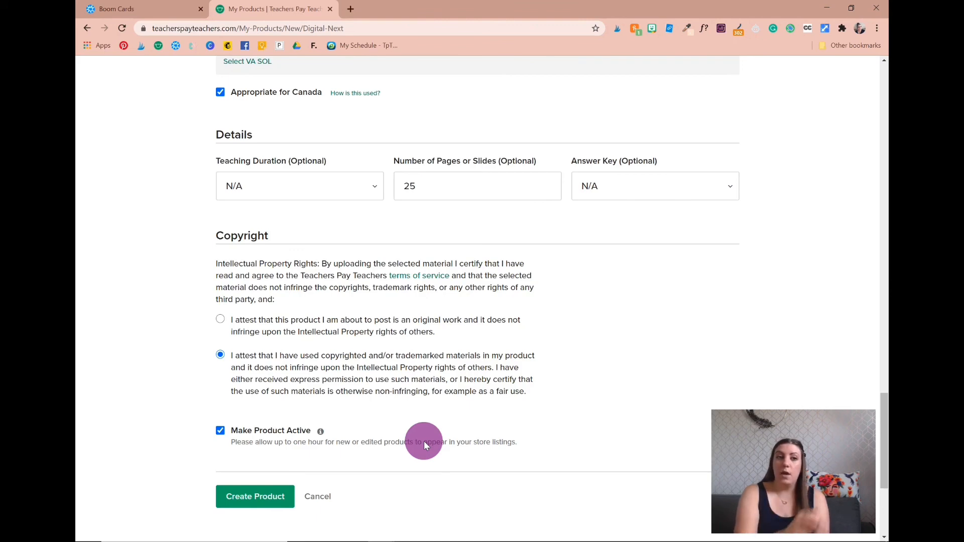
key(ctrl+Tab)
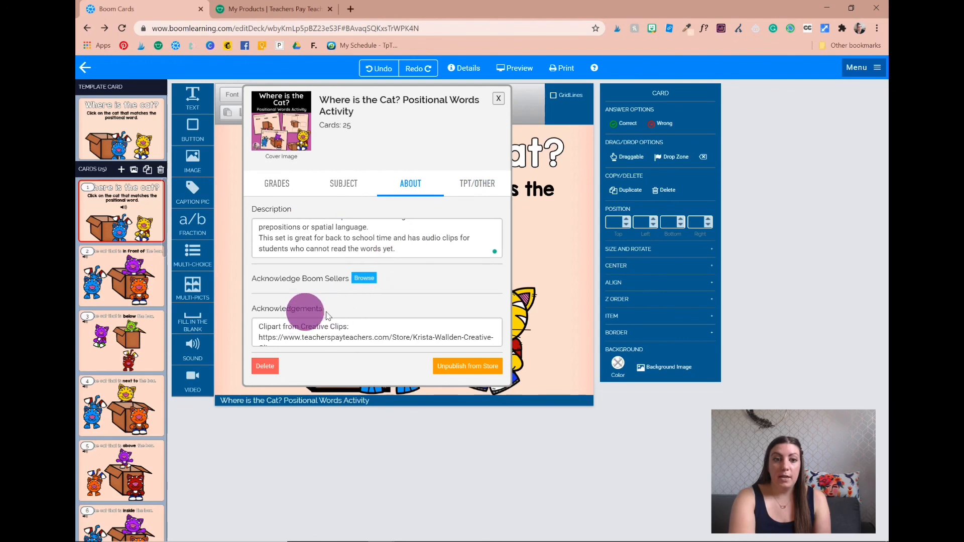
scroll(308, 328, down, 2)
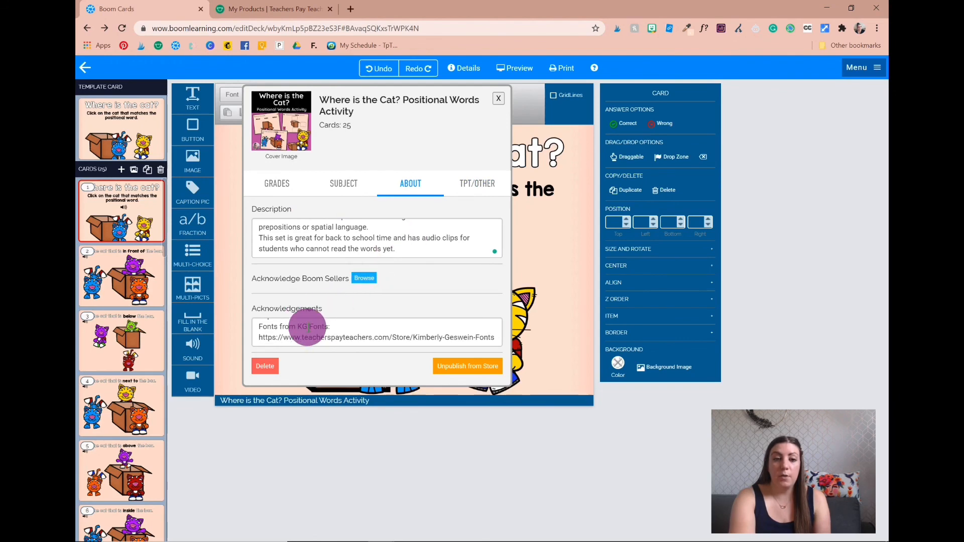
- Return to the Teachers Pay Teachers listing and create the product with Make Product Active enabled
click(258, 9)
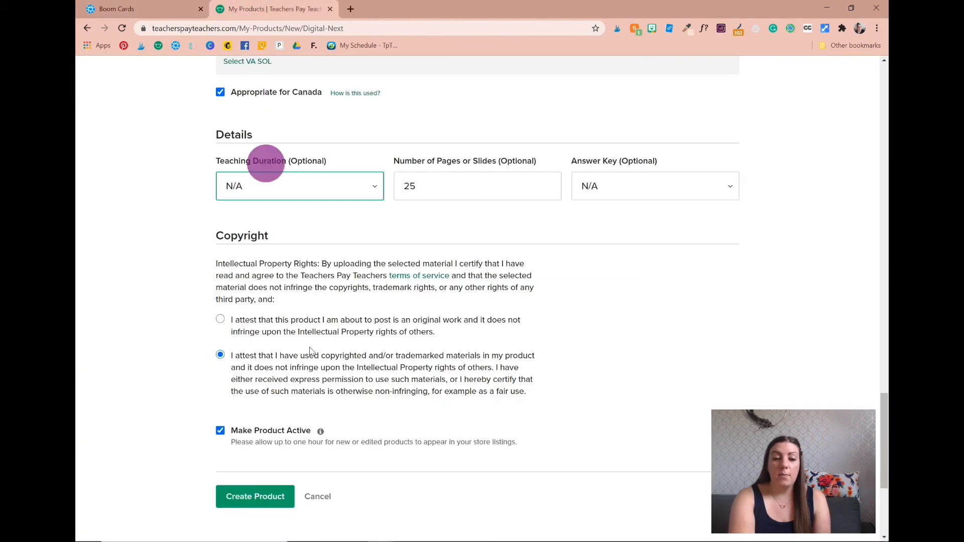
scroll(310, 351, down, 2)
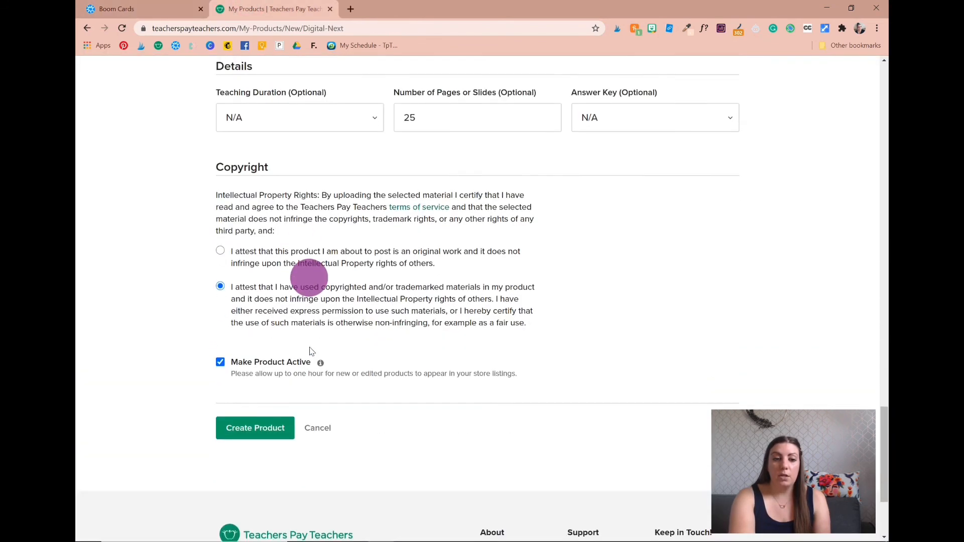
click(239, 432)
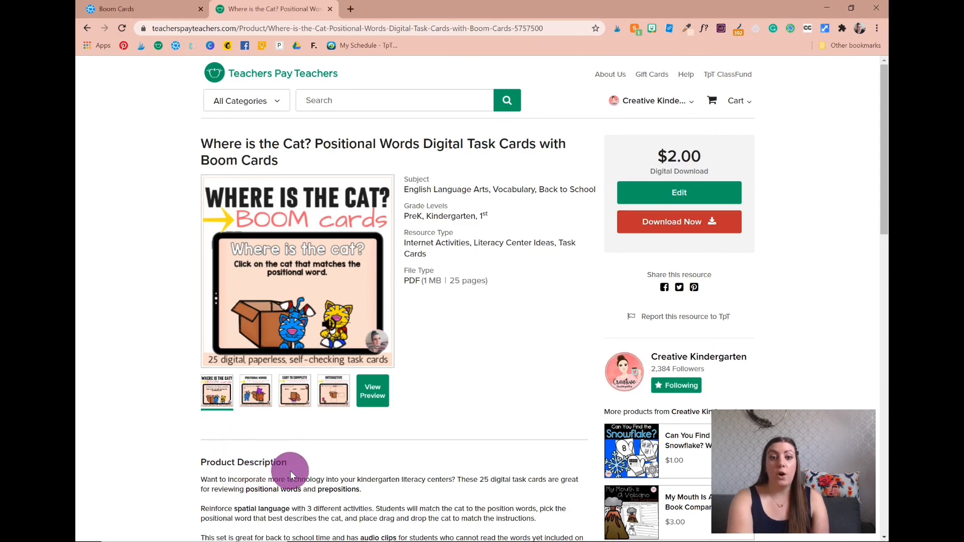
- Open the published product's preview, look through its pages and follow its link to the Boom Cards deck
click(374, 395)
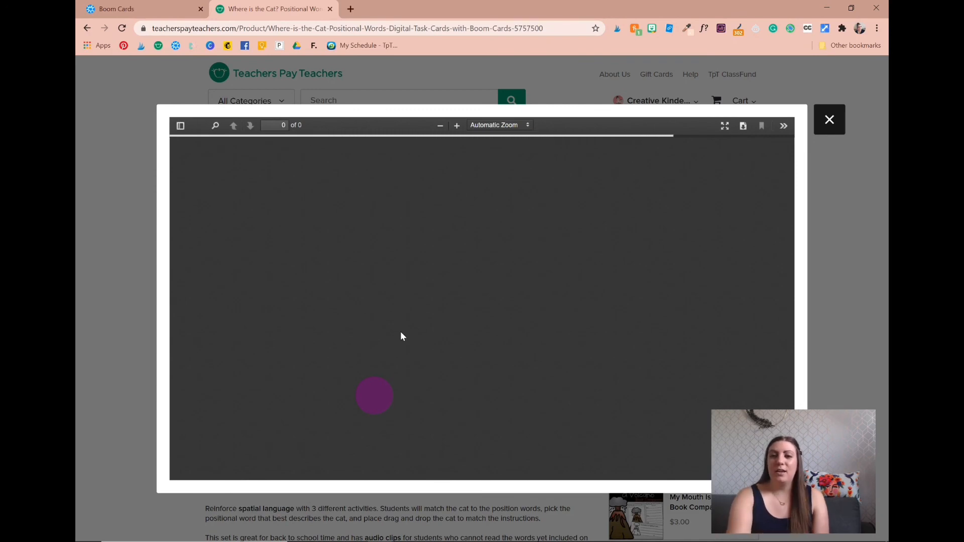
scroll(402, 335, down, 15)
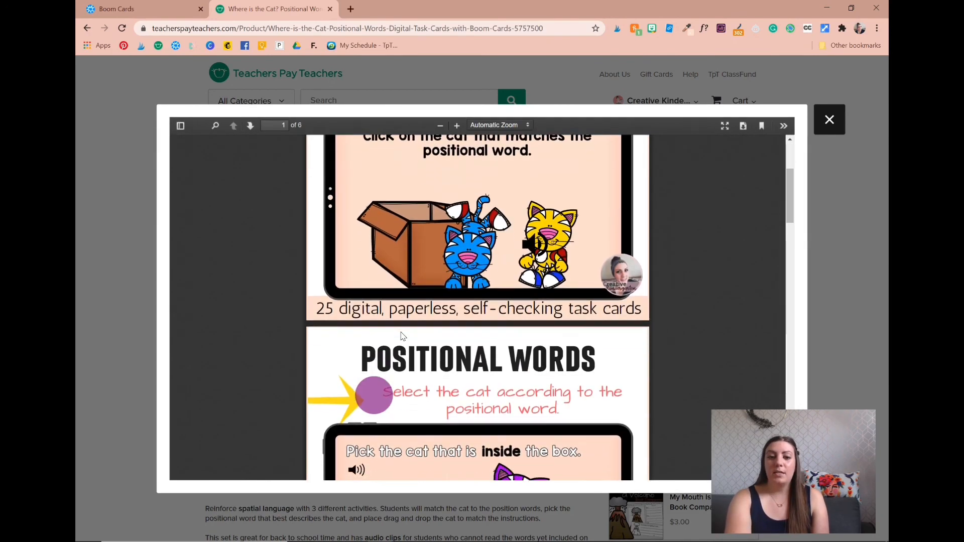
scroll(400, 335, down, 10)
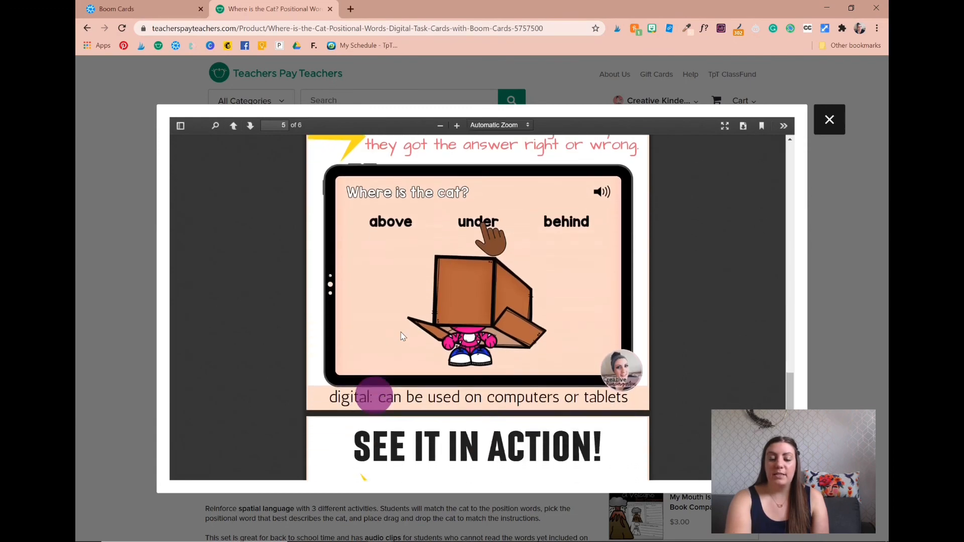
click(440, 301)
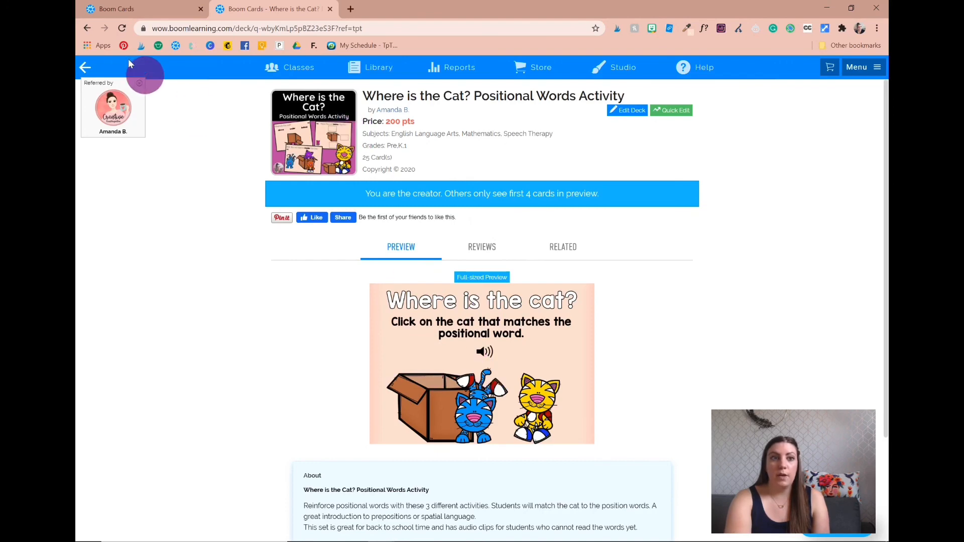
- Return to the product listing, then open WhereisthecatliteracyActivityUPLOAD.pdf in Acrobat Reader and follow its Boom Cards redemption link in the browser
click(88, 28)
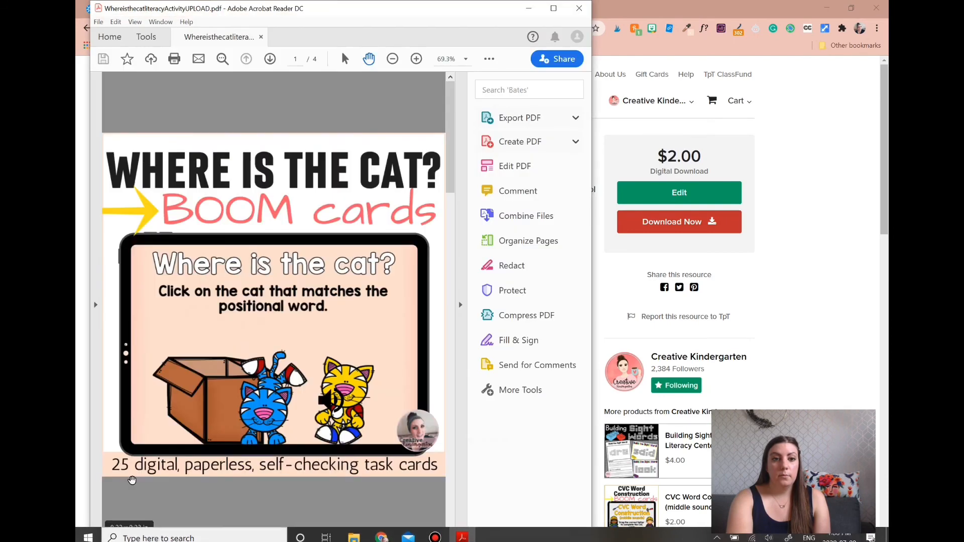
scroll(151, 437, down, 5)
click(254, 357)
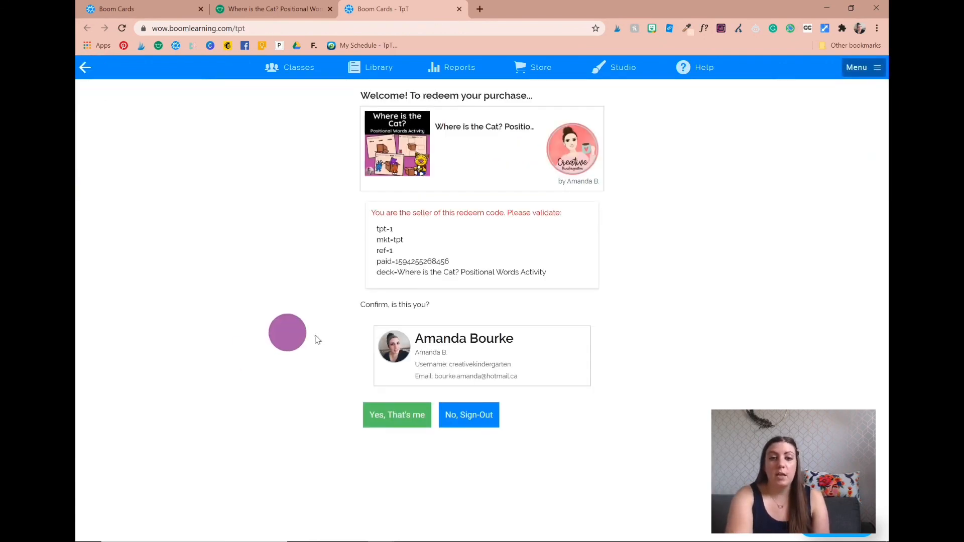
- Test the deck's redemption on Boom Cards by confirming the account and redeeming the purchase, then dismiss the result and close the redemption page
click(393, 409)
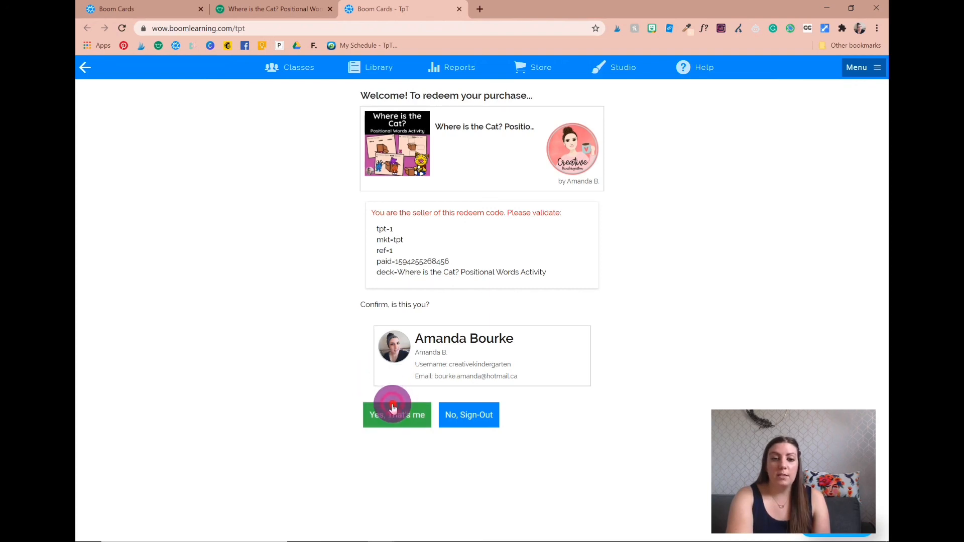
click(388, 408)
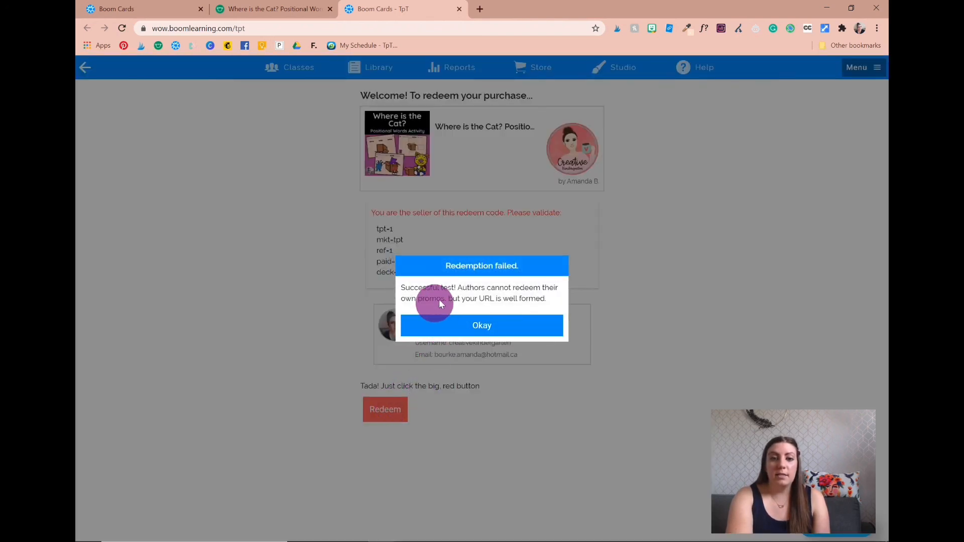
click(459, 317)
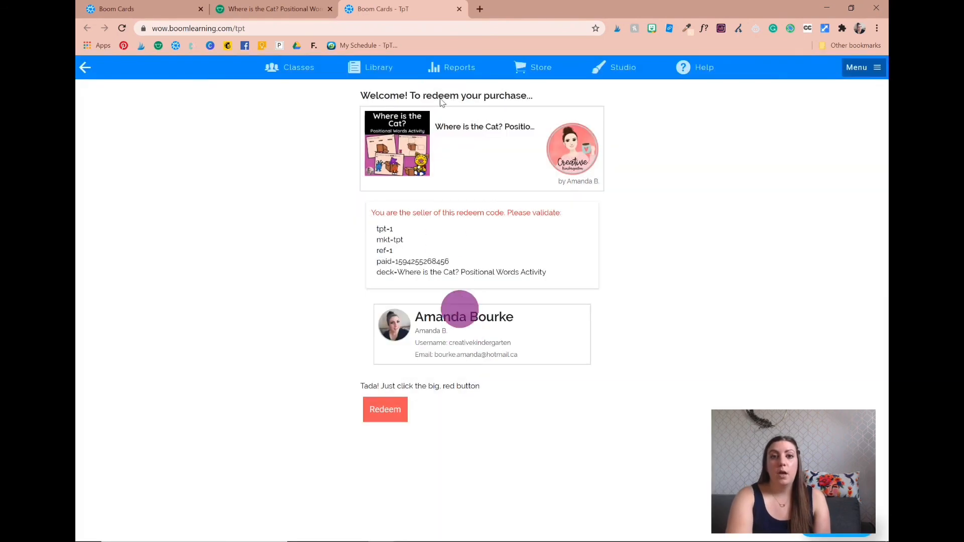
click(459, 9)
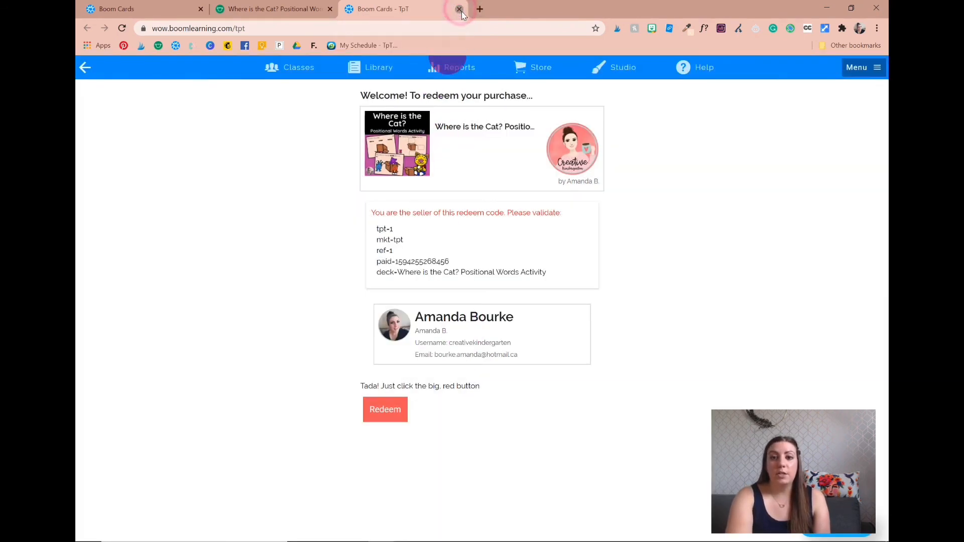
- Open the Creative Kindergarten store, filter its products to the BOOM Cards! category and look through the first page
click(619, 374)
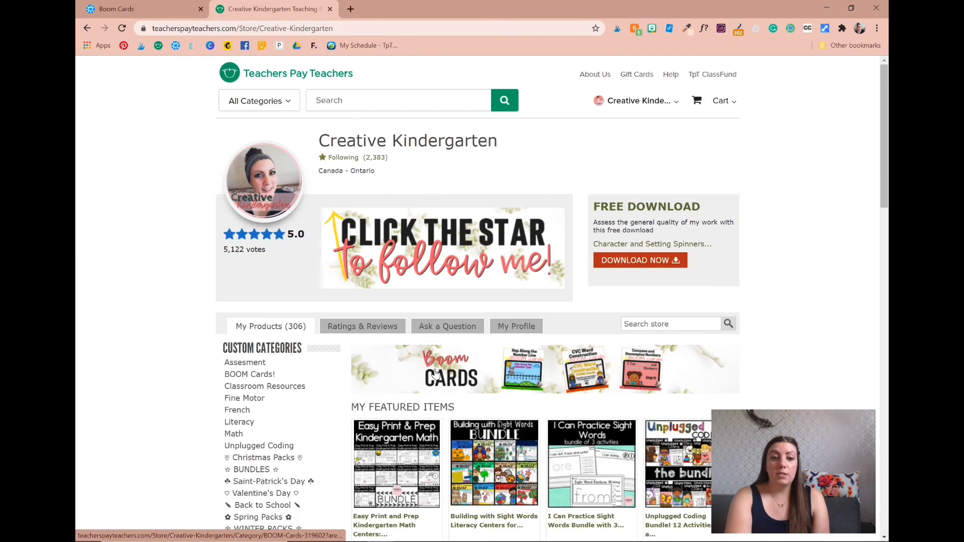
scroll(436, 373, down, 2)
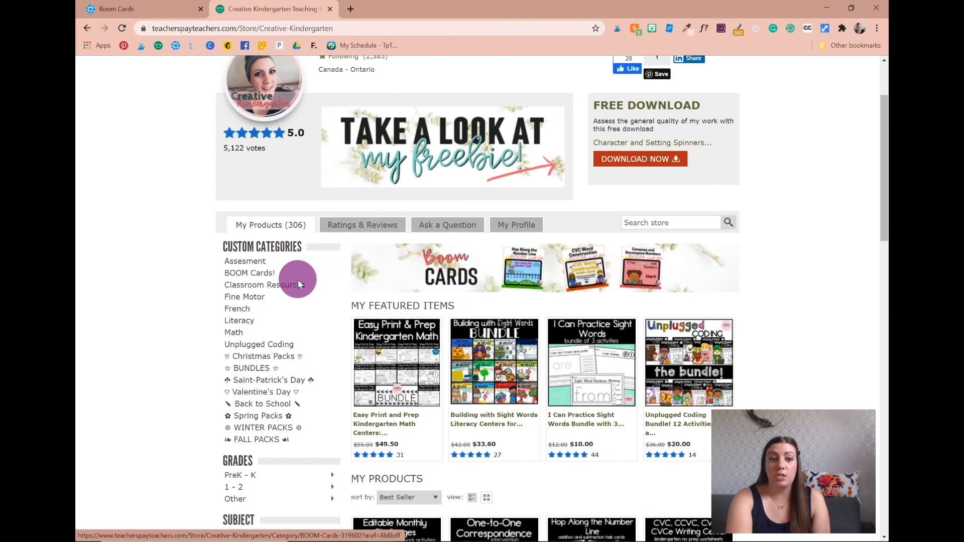
click(260, 277)
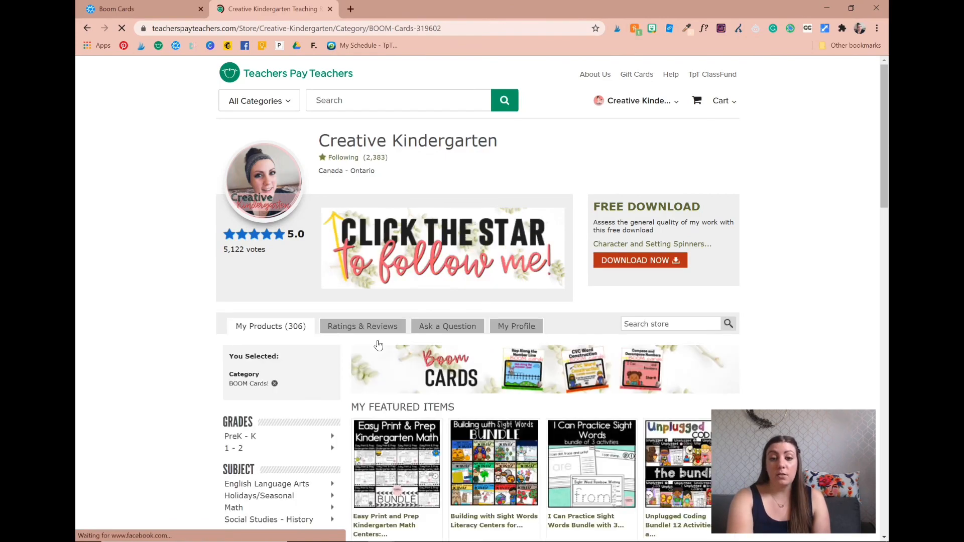
scroll(378, 345, down, 1)
scroll(378, 345, down, 7)
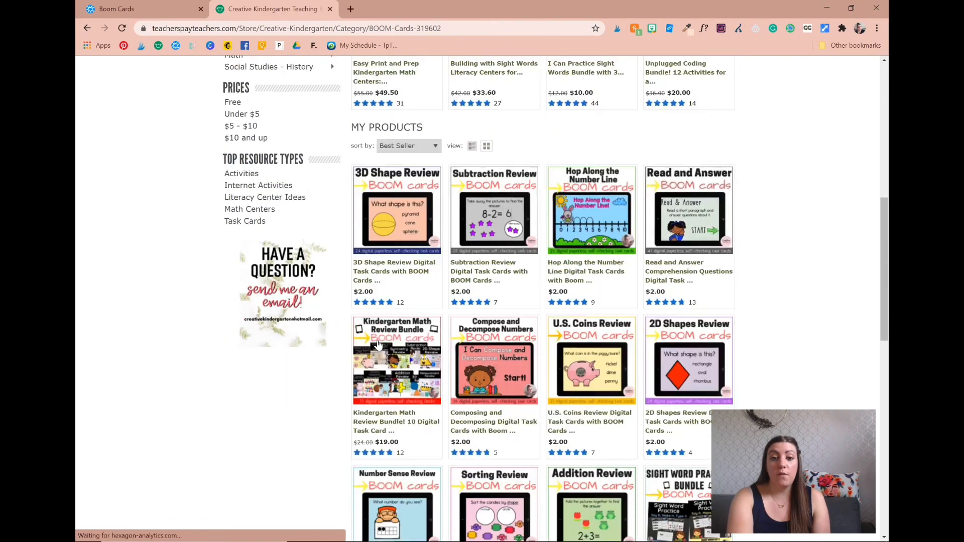
scroll(378, 345, down, 7)
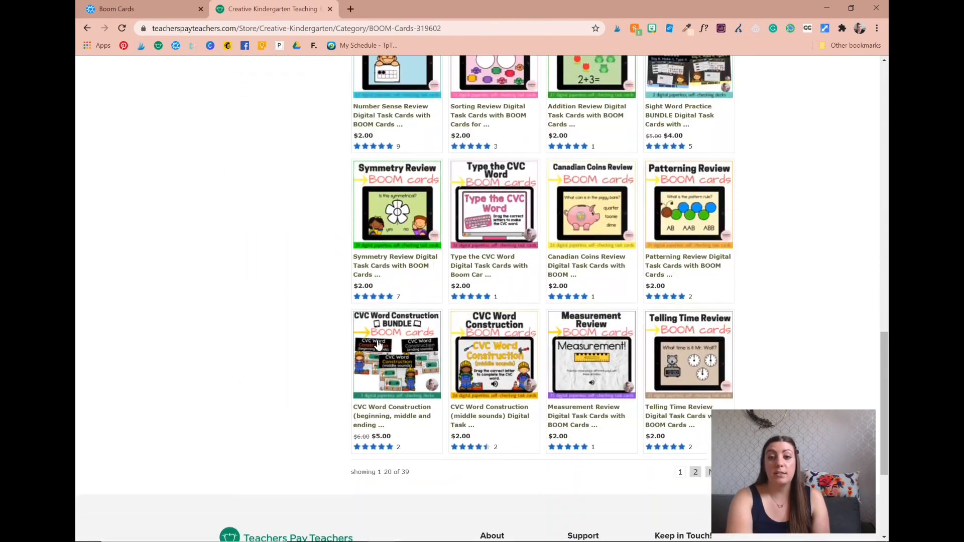
scroll(378, 345, up, 9)
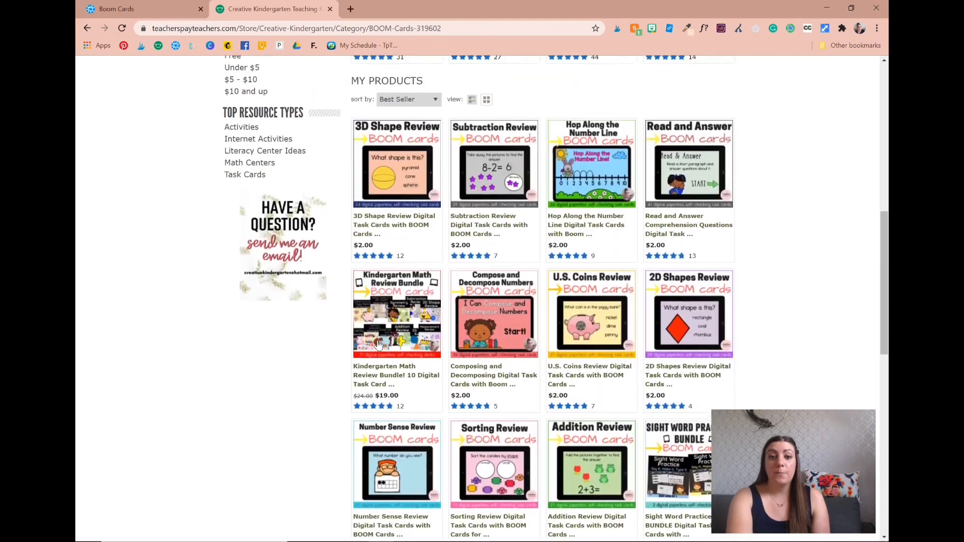
scroll(378, 345, up, 2)
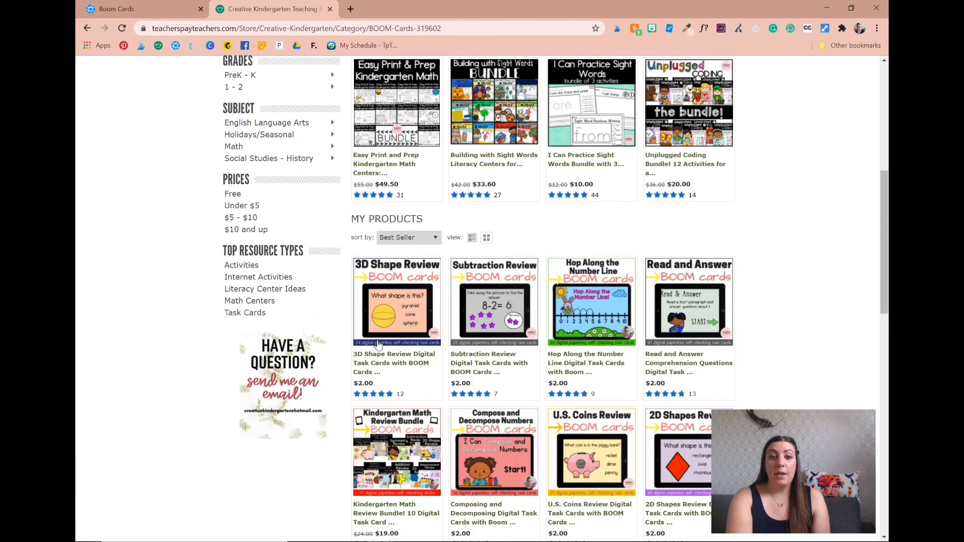
scroll(378, 345, down, 11)
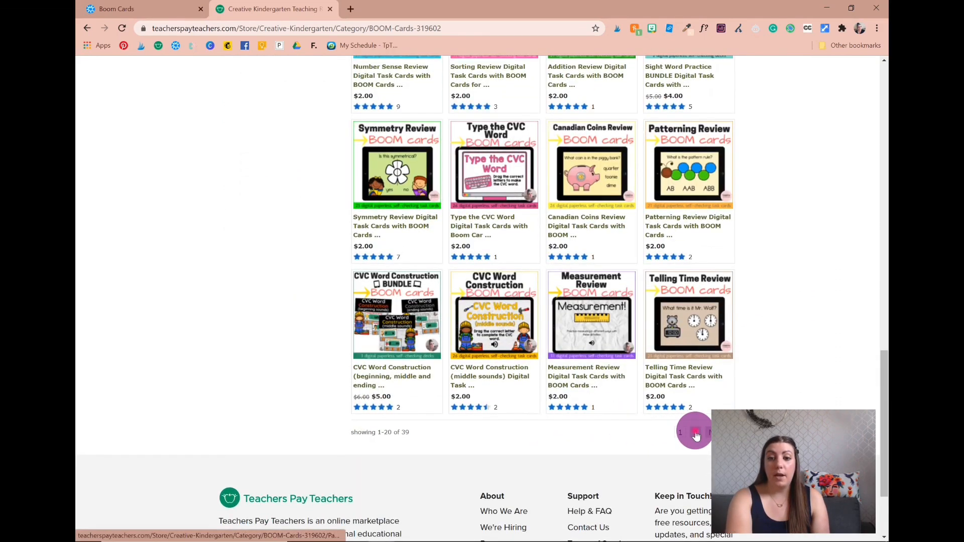
- Browse the second page of BOOM Cards! products and view the enlarged Drive Along the Number Line cover
click(695, 432)
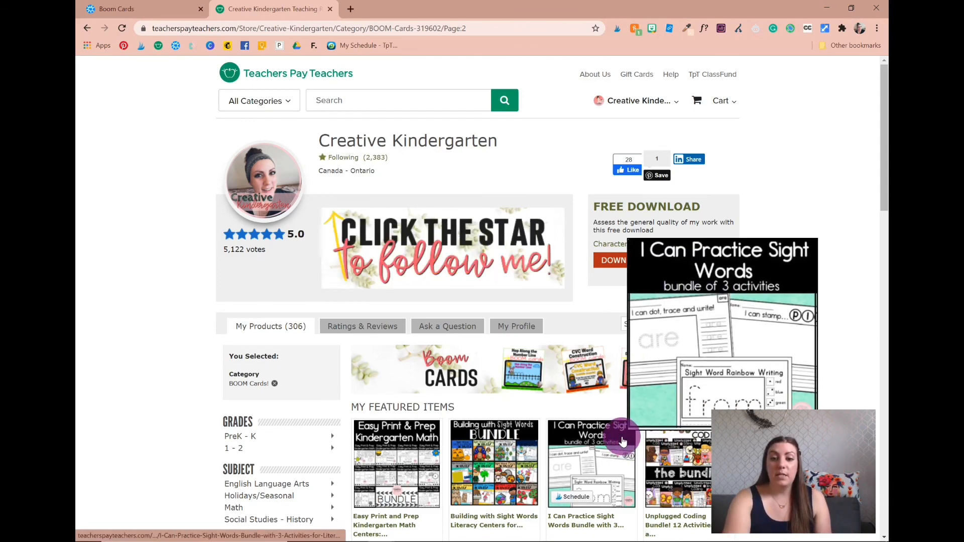
scroll(621, 441, down, 8)
scroll(621, 441, down, 1)
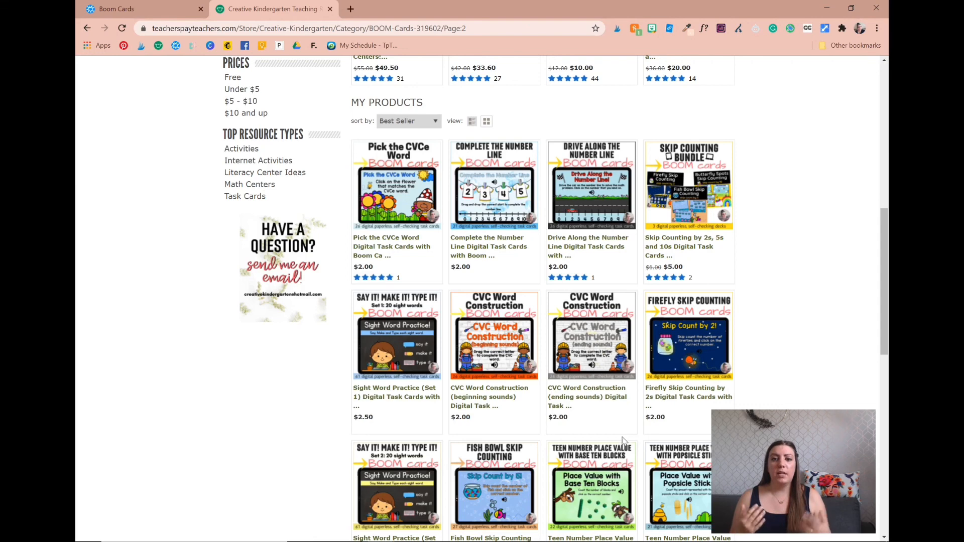
mouse_move(603, 194)
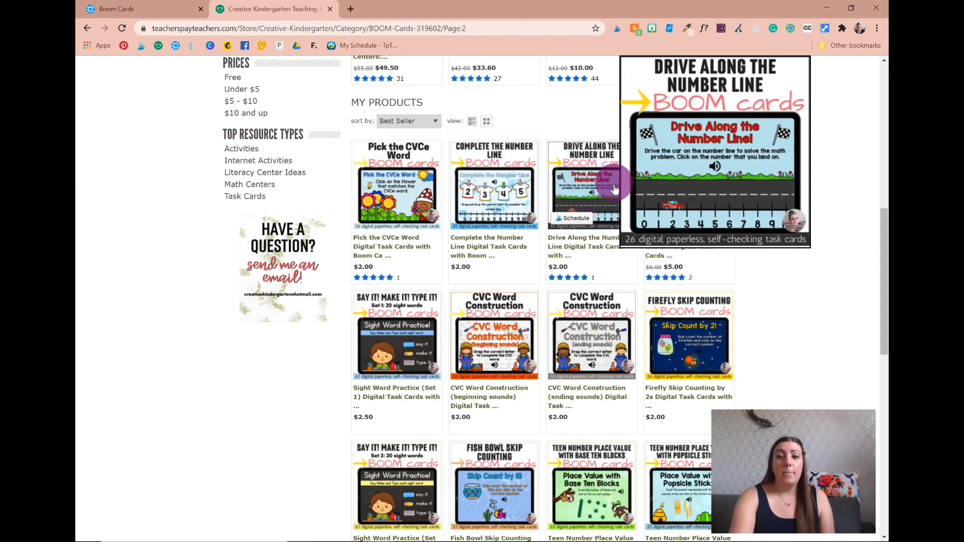